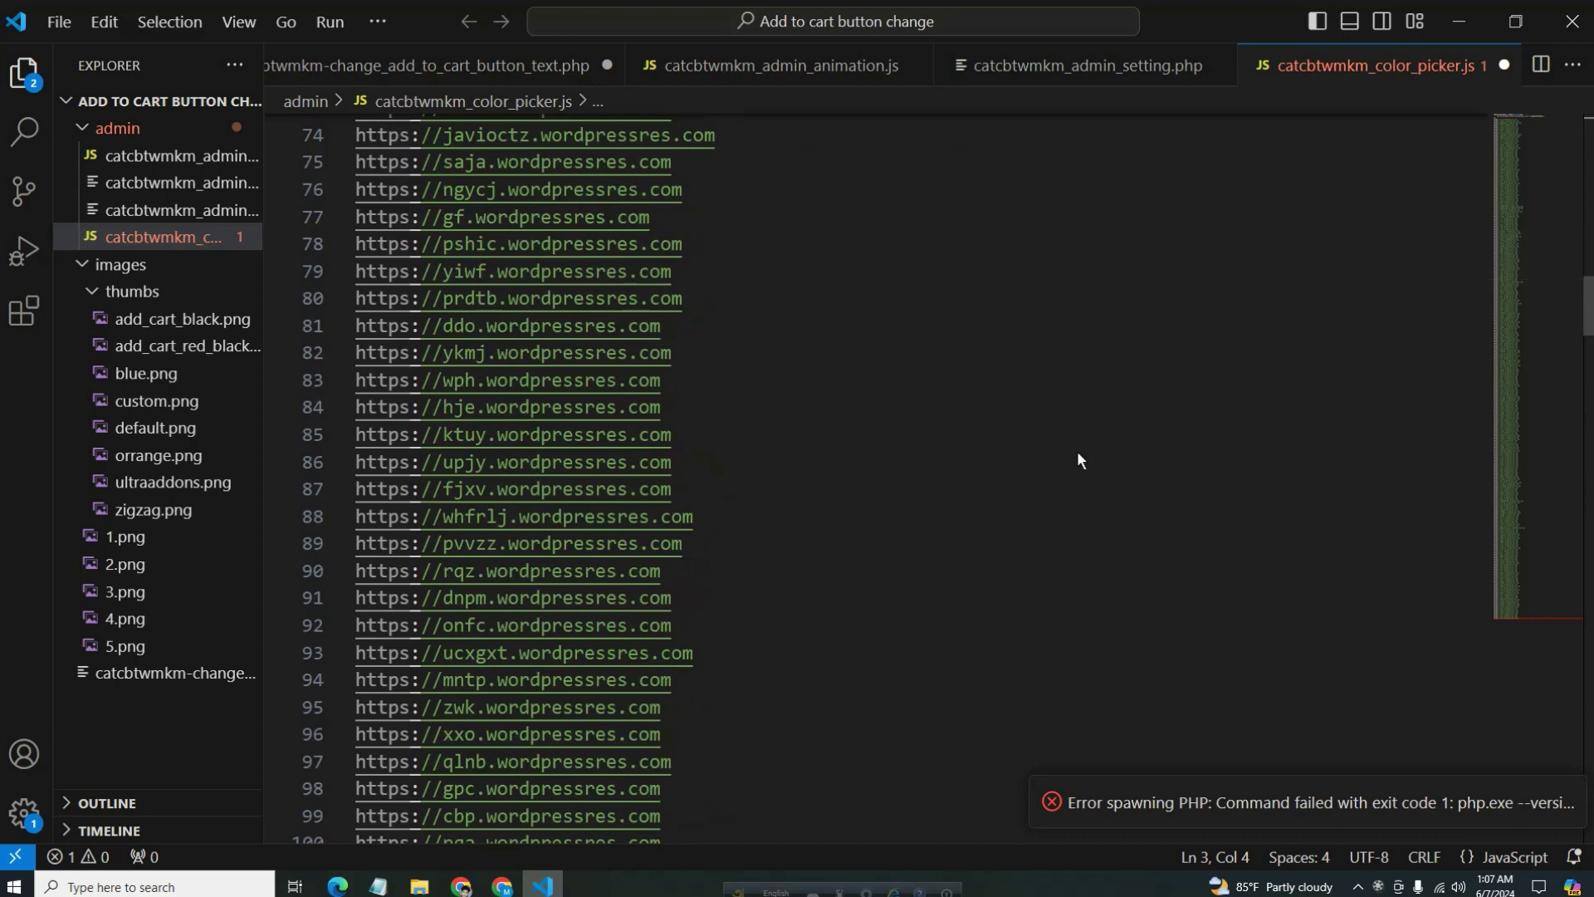
# Step: Copy the entire content of catcbtwmkm_color_picker.js into the disavow text file in Notepad, below the "# Two two hundred ninety nine to disavow" comment
pyautogui.scroll(5, 883, 503)
pyautogui.hotkey('ctrl', 'a')
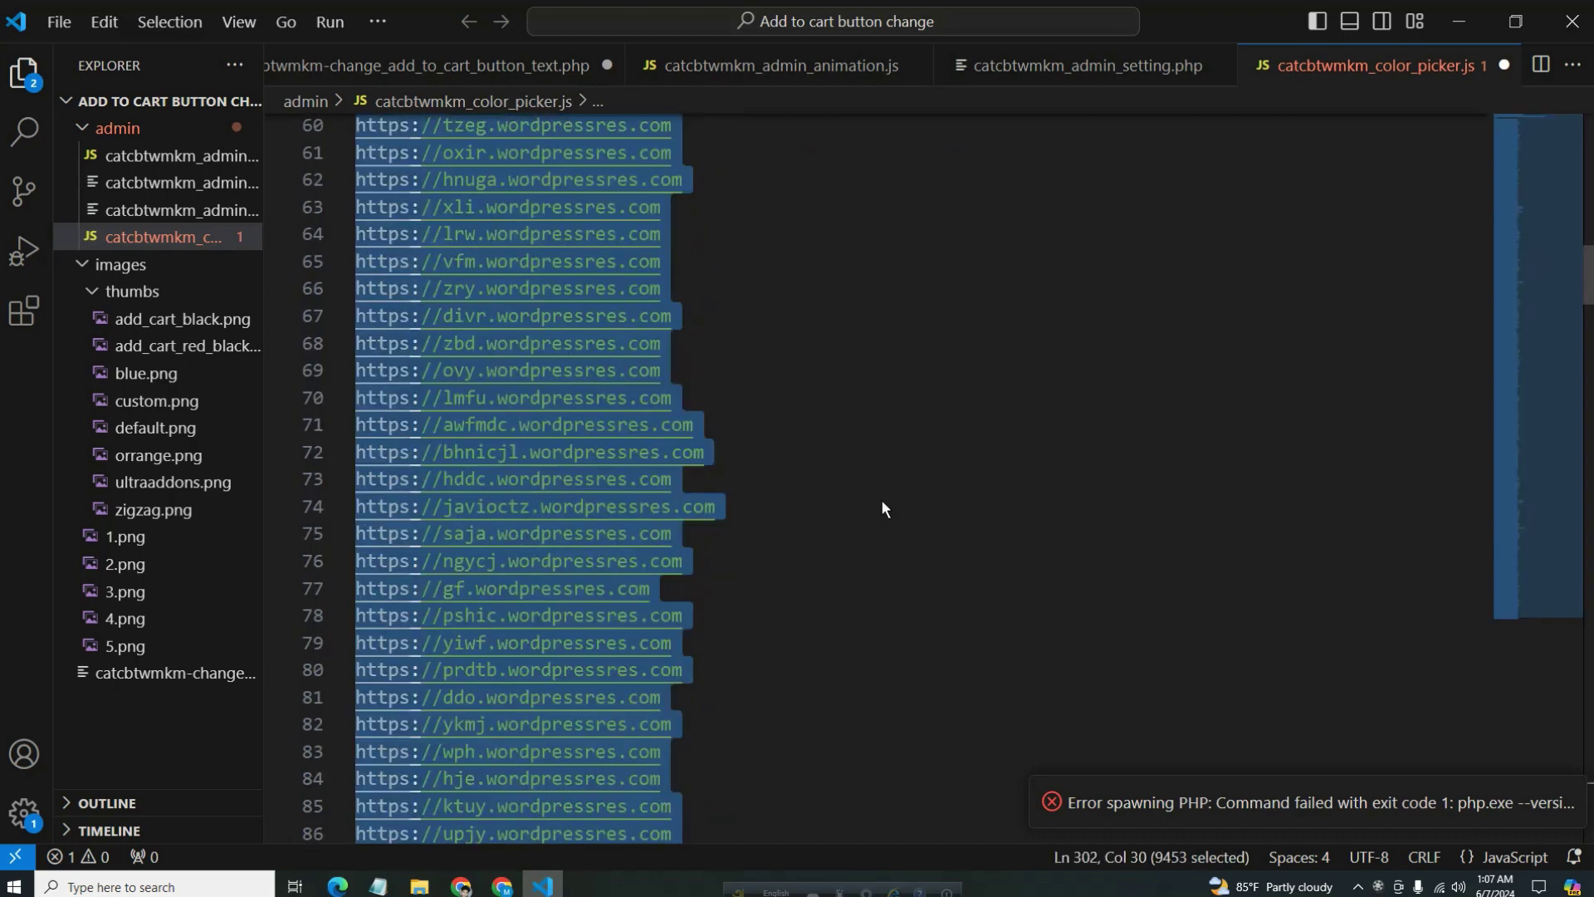
pyautogui.click(378, 886)
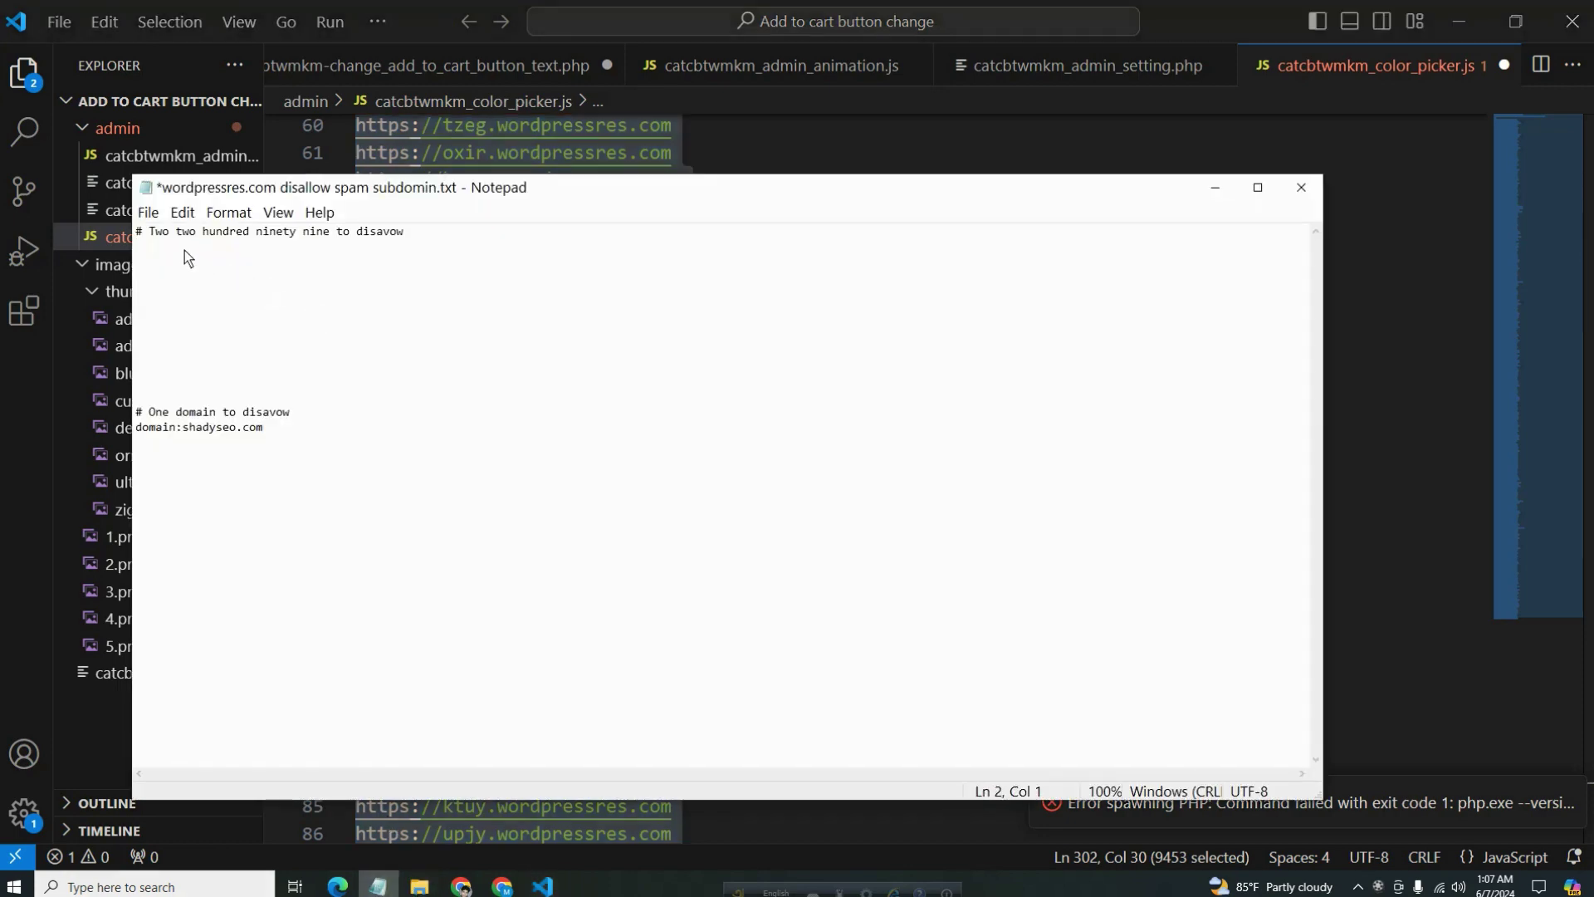
pyautogui.hotkey('ctrl', 'v')
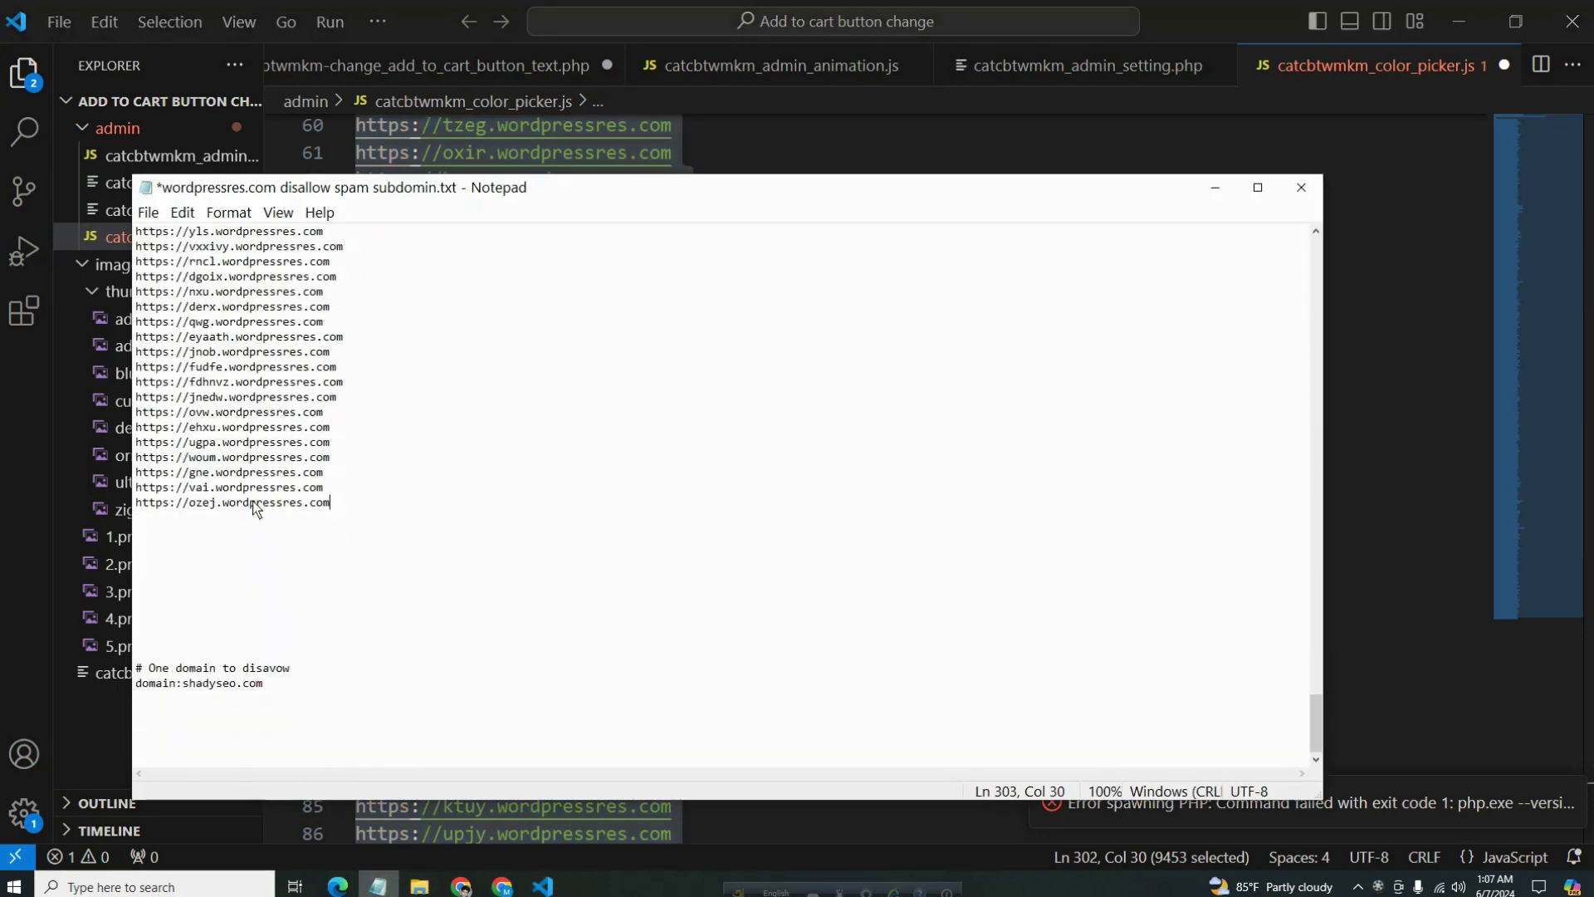
# Step: Delete the pasted jQuery color picker code so the spam subdomain URLs follow the opening comment directly
pyautogui.scroll(15, 252, 501)
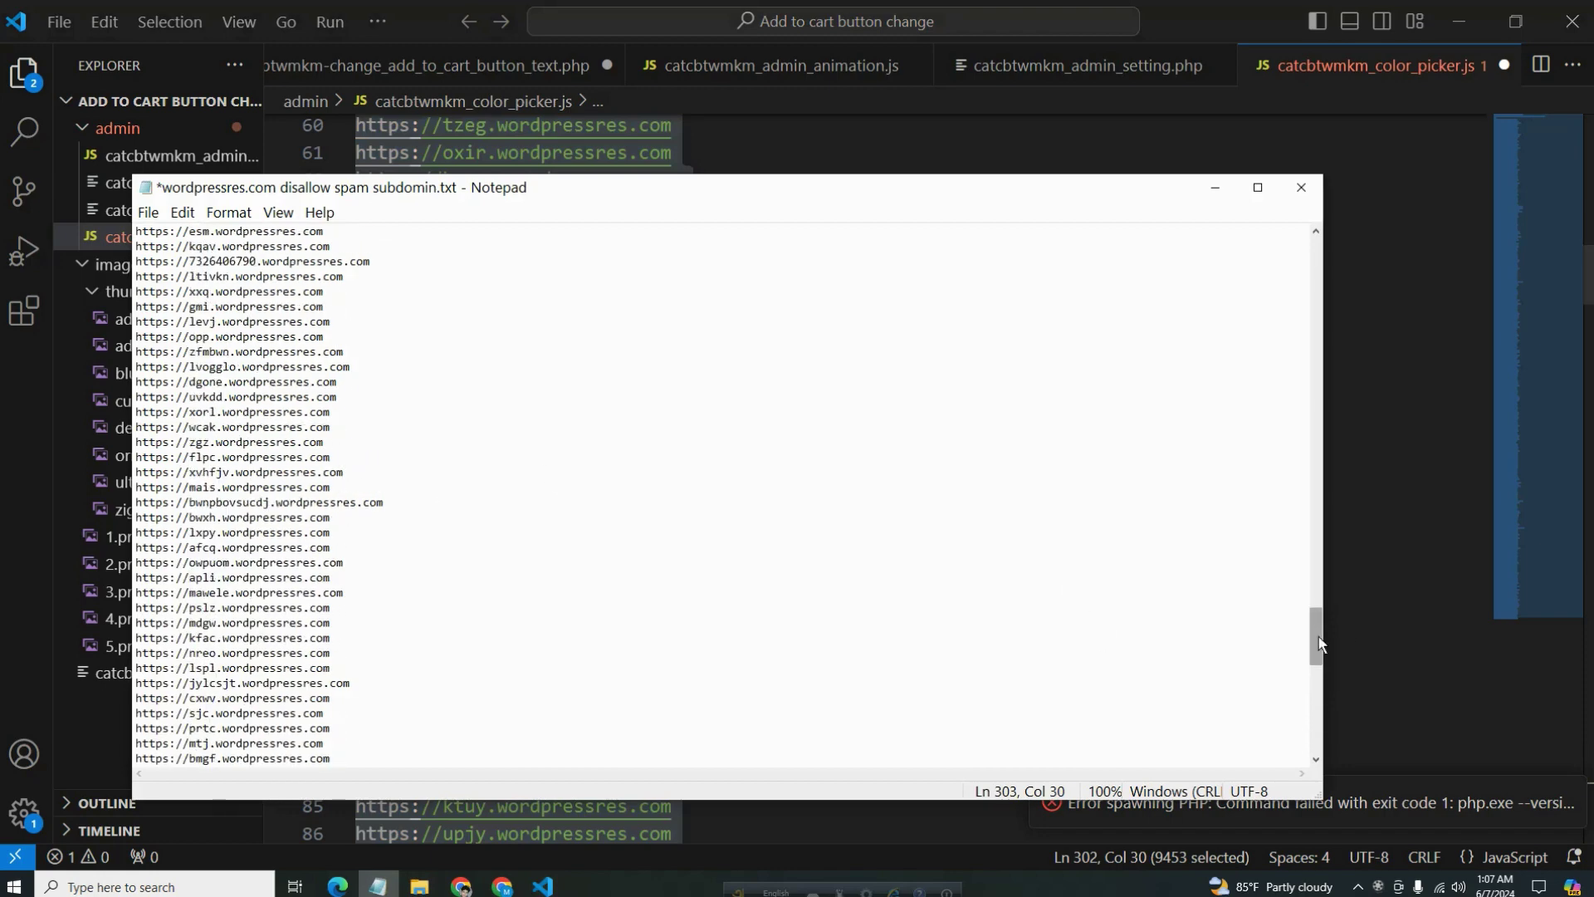
pyautogui.moveTo(1316, 638); pyautogui.dragTo(1342, 221)
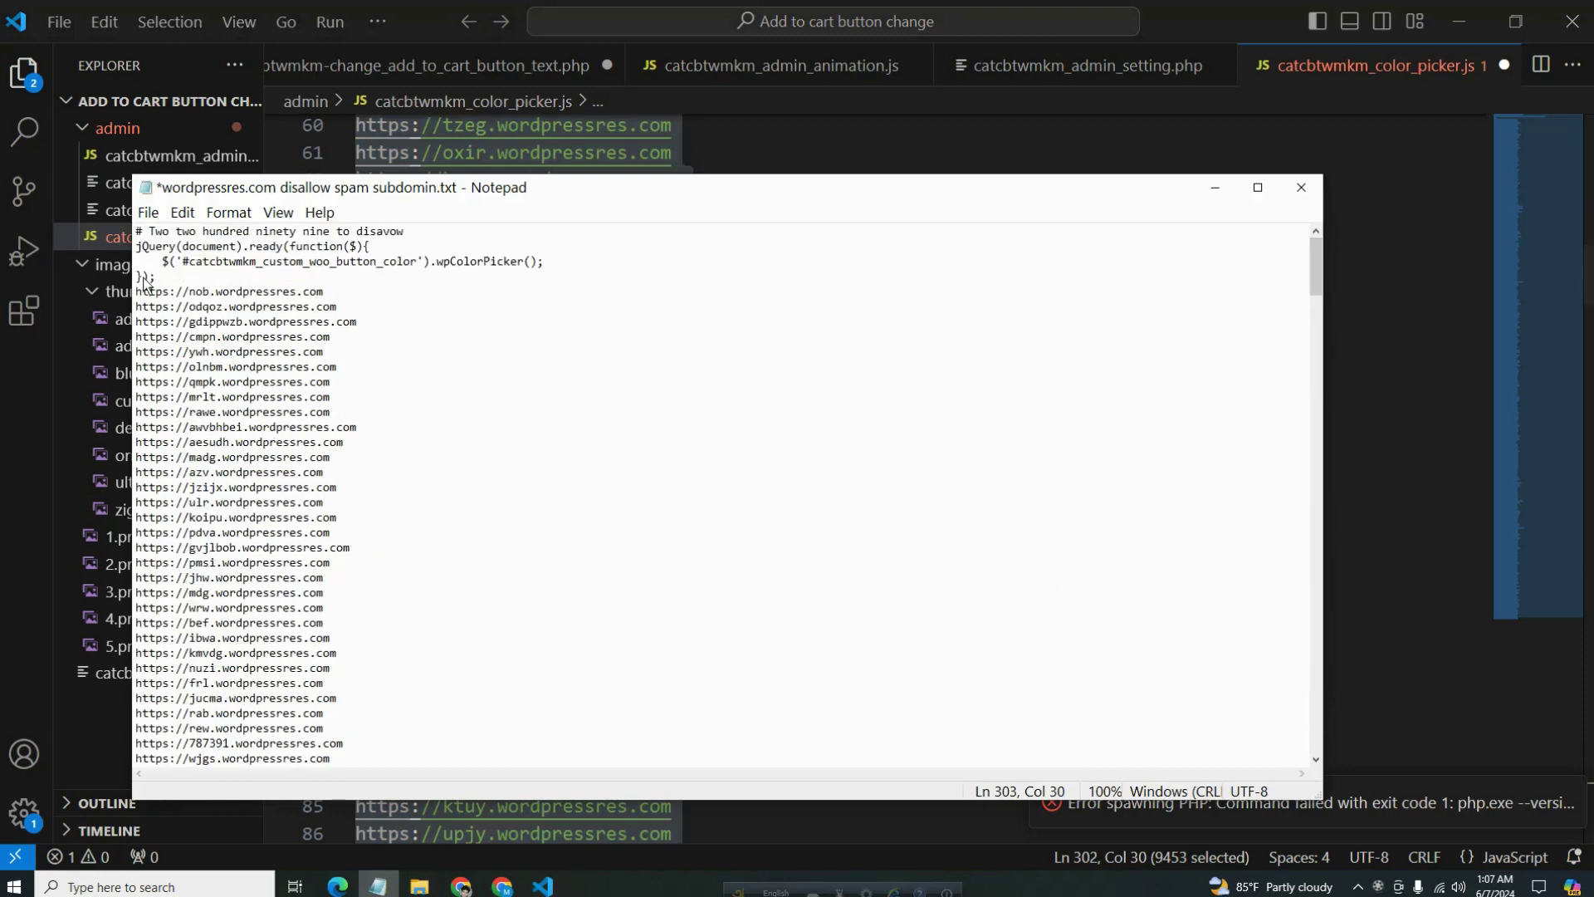
pyautogui.moveTo(177, 277); pyautogui.dragTo(135, 254)
pyautogui.press('BackSpace')
pyautogui.press('BackSpace')
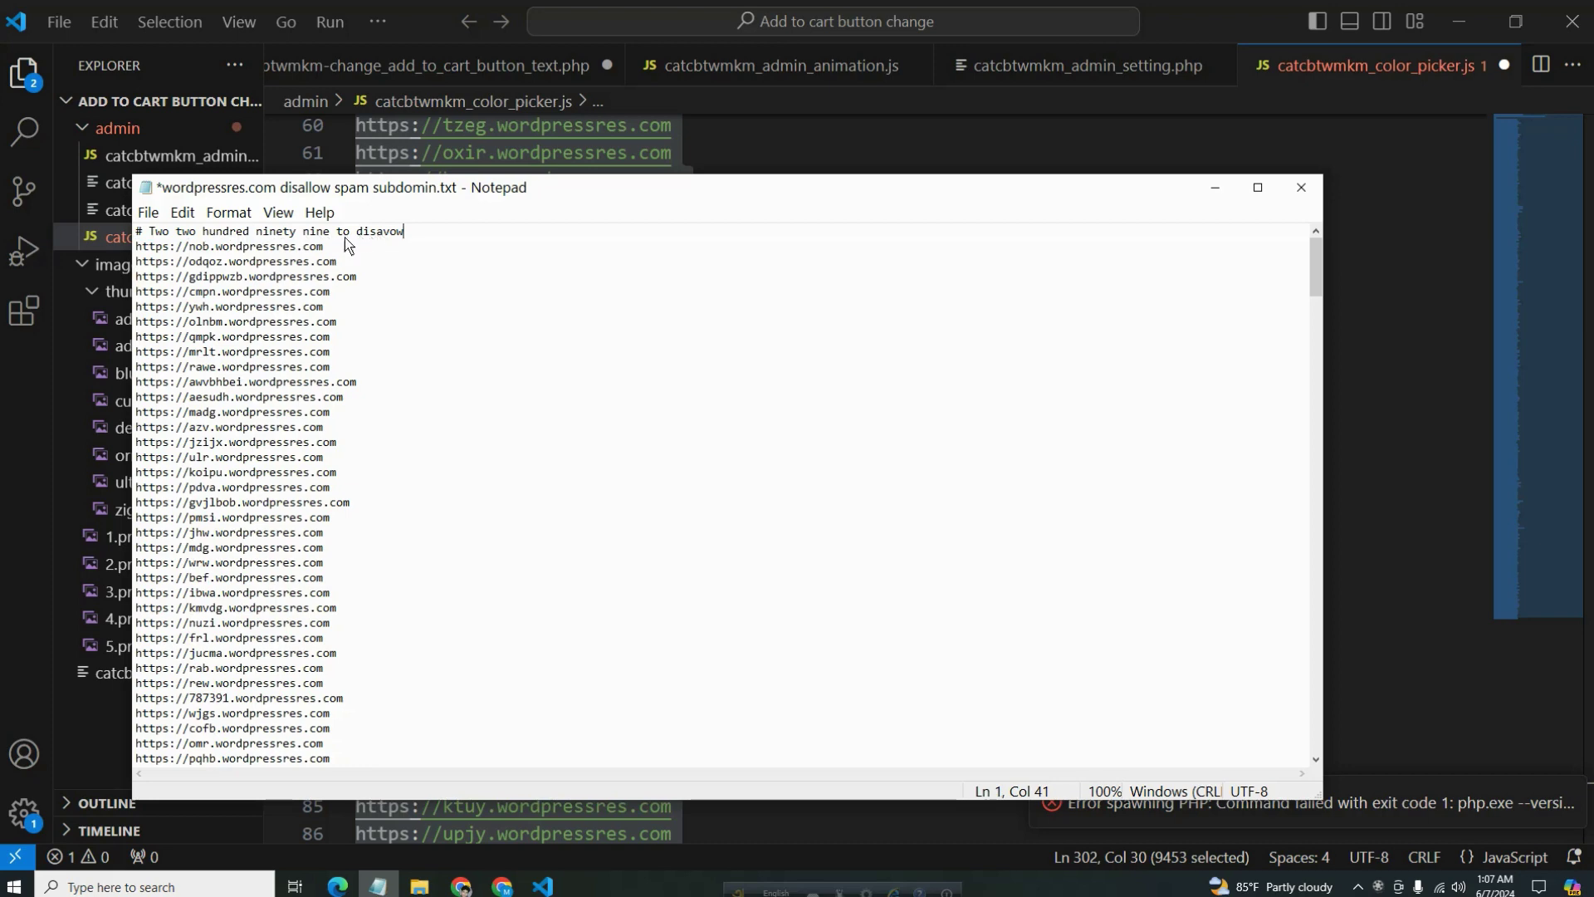
# Step: Delete the "domain: nob.wordpressres.com" line under the comment at the end of the file
pyautogui.moveTo(352, 232); pyautogui.dragTo(492, 230)
pyautogui.scroll(-12, 474, 470)
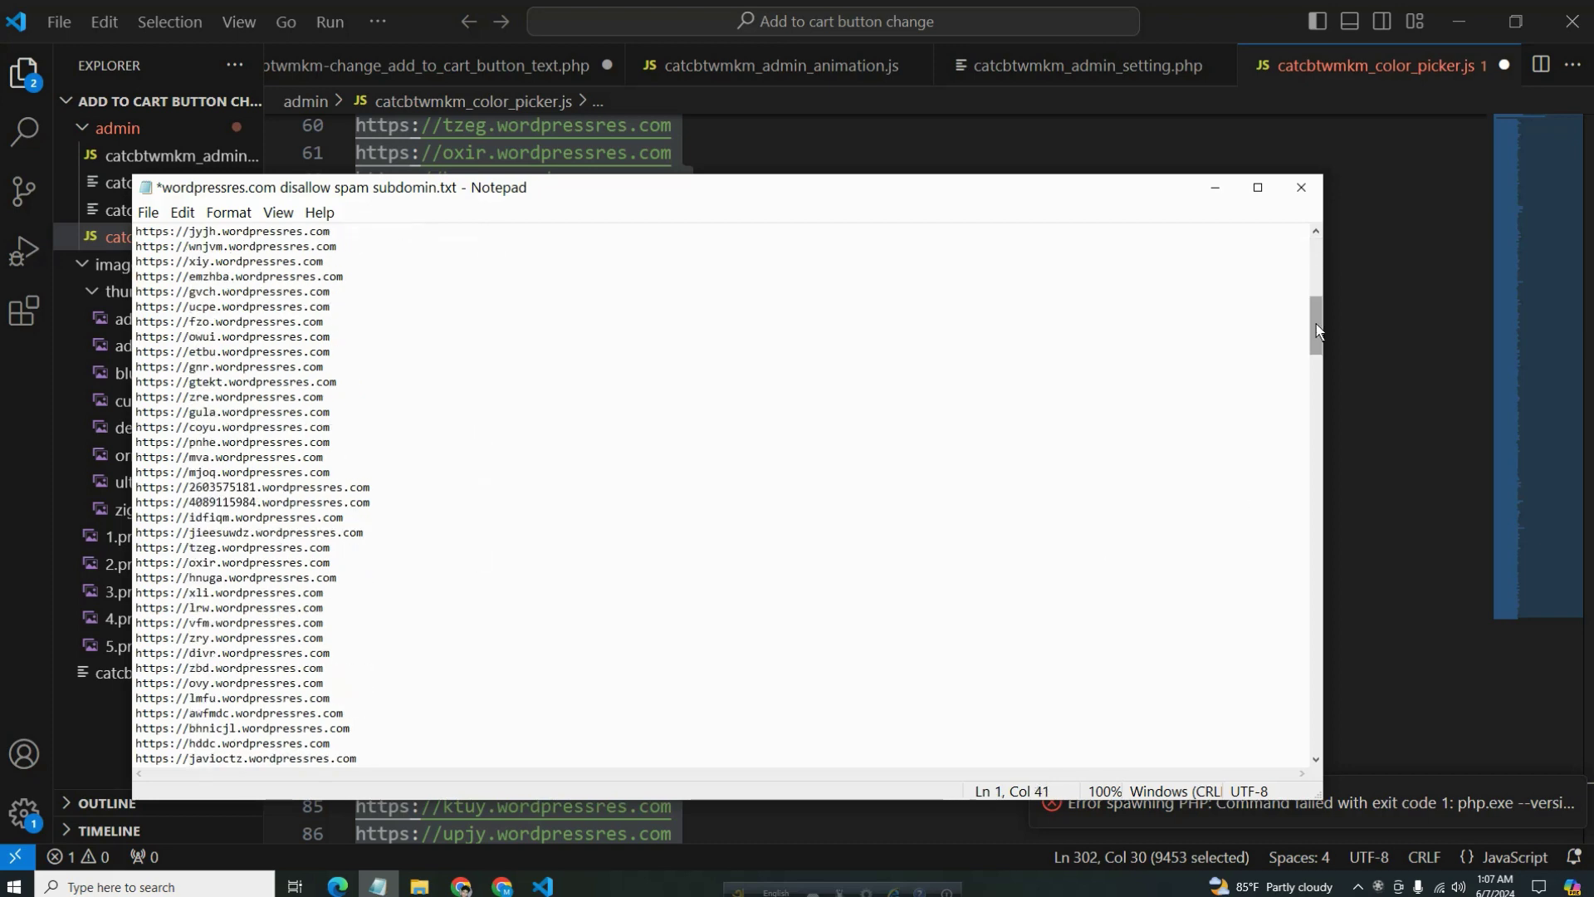
pyautogui.moveTo(1317, 327); pyautogui.dragTo(1337, 757)
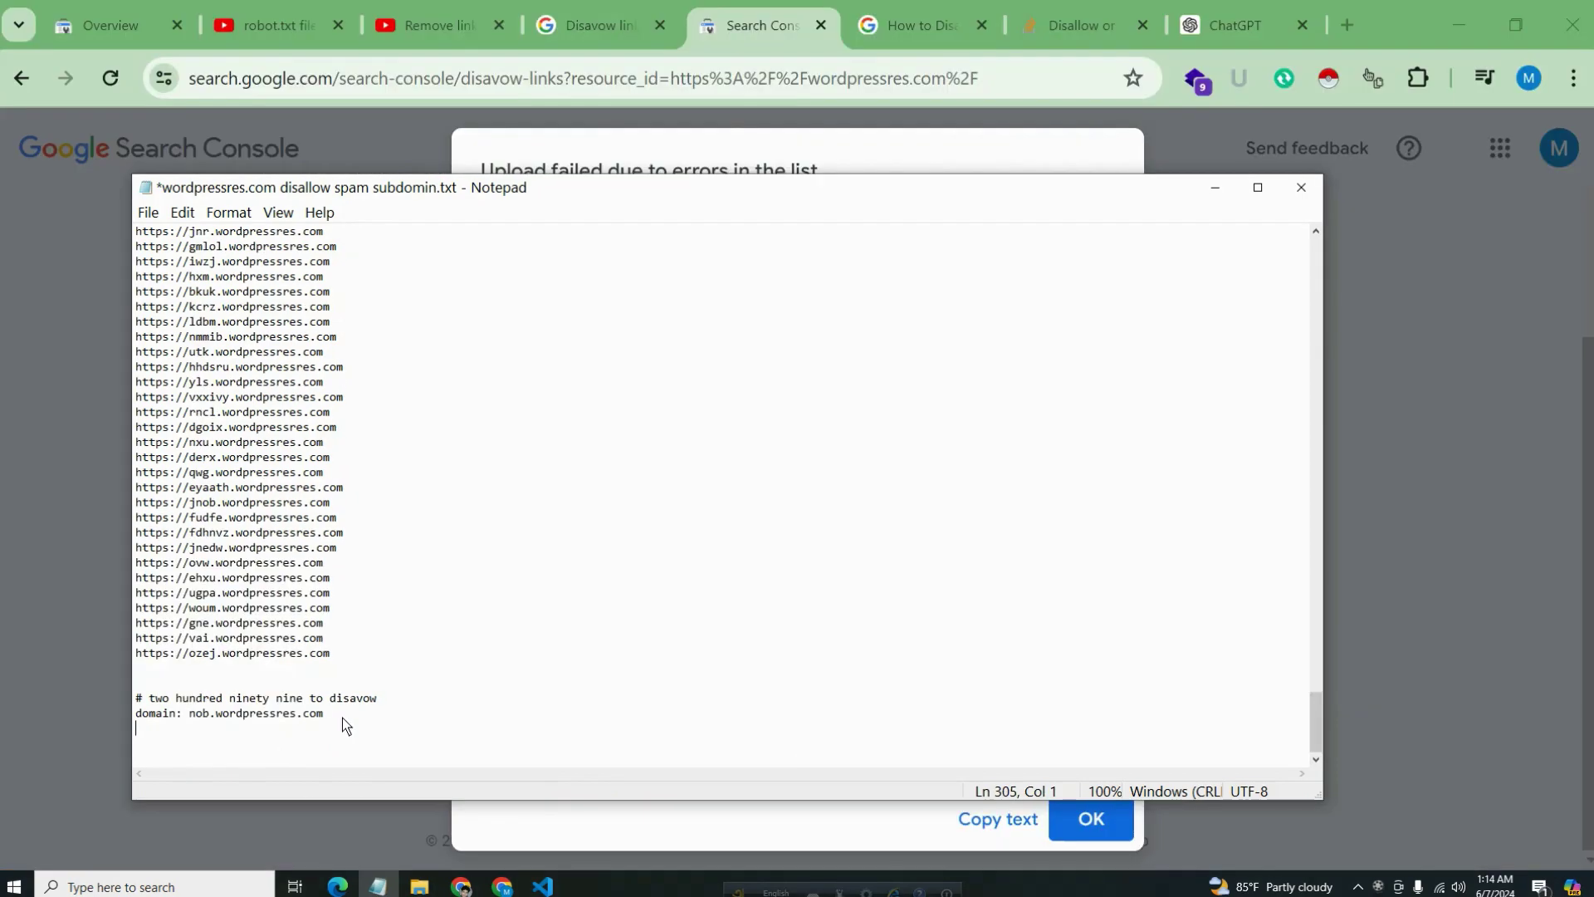
pyautogui.moveTo(342, 718); pyautogui.dragTo(136, 716)
pyautogui.click(142, 723)
pyautogui.press('BackSpace')
# Step: Change the final comment to "# zero to disavow" and save the text file
pyautogui.moveTo(310, 704); pyautogui.dragTo(155, 705)
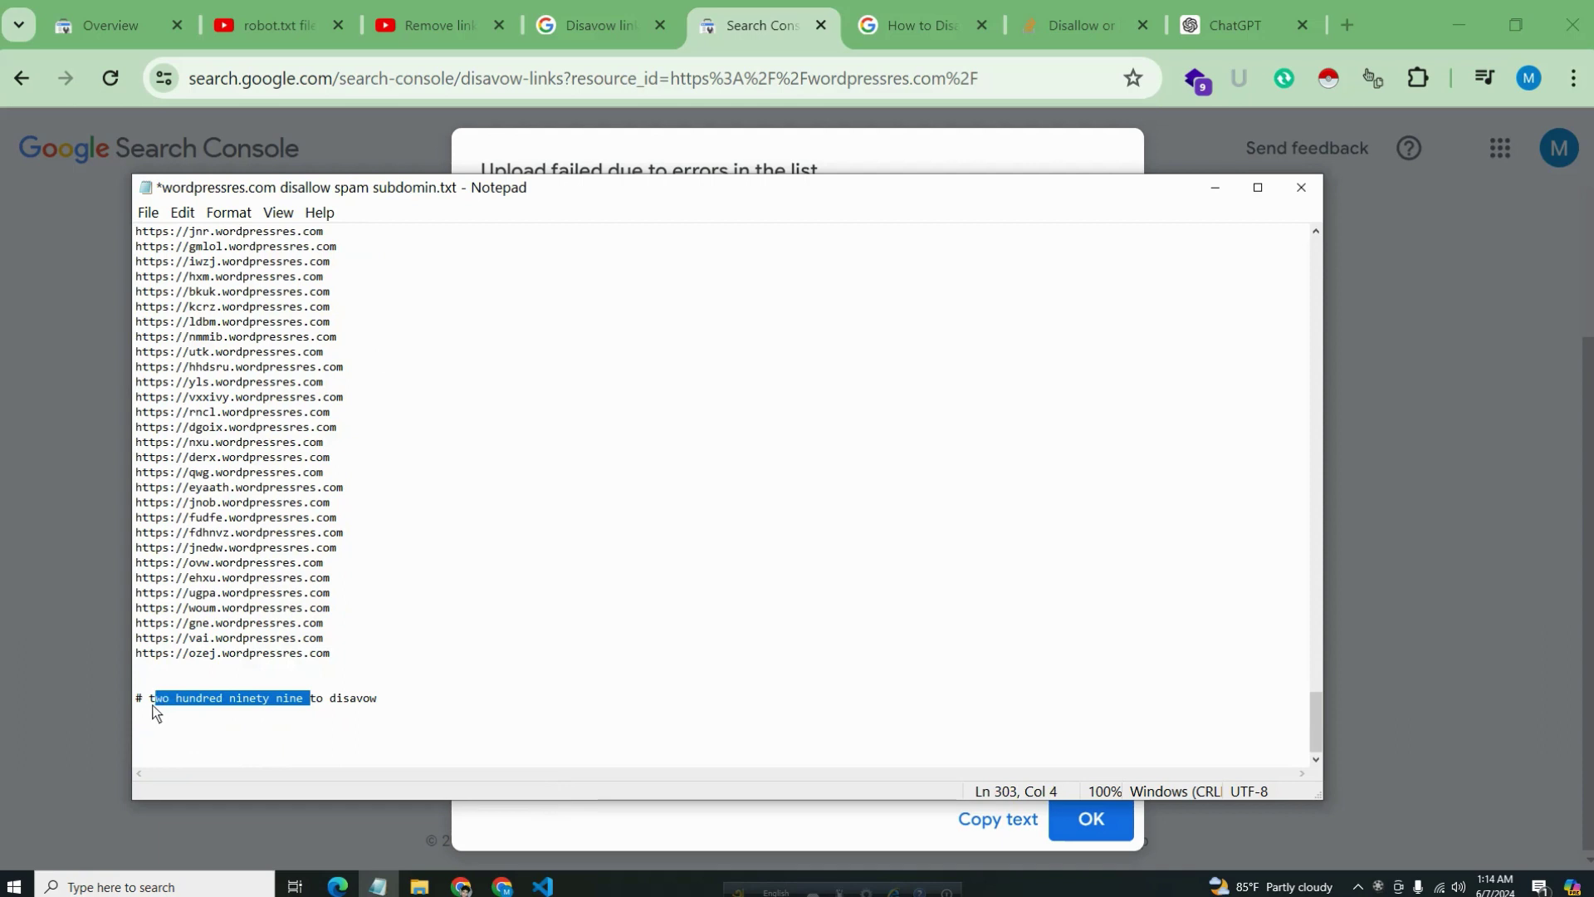
pyautogui.press('BackSpace')
pyautogui.press('BackSpace')
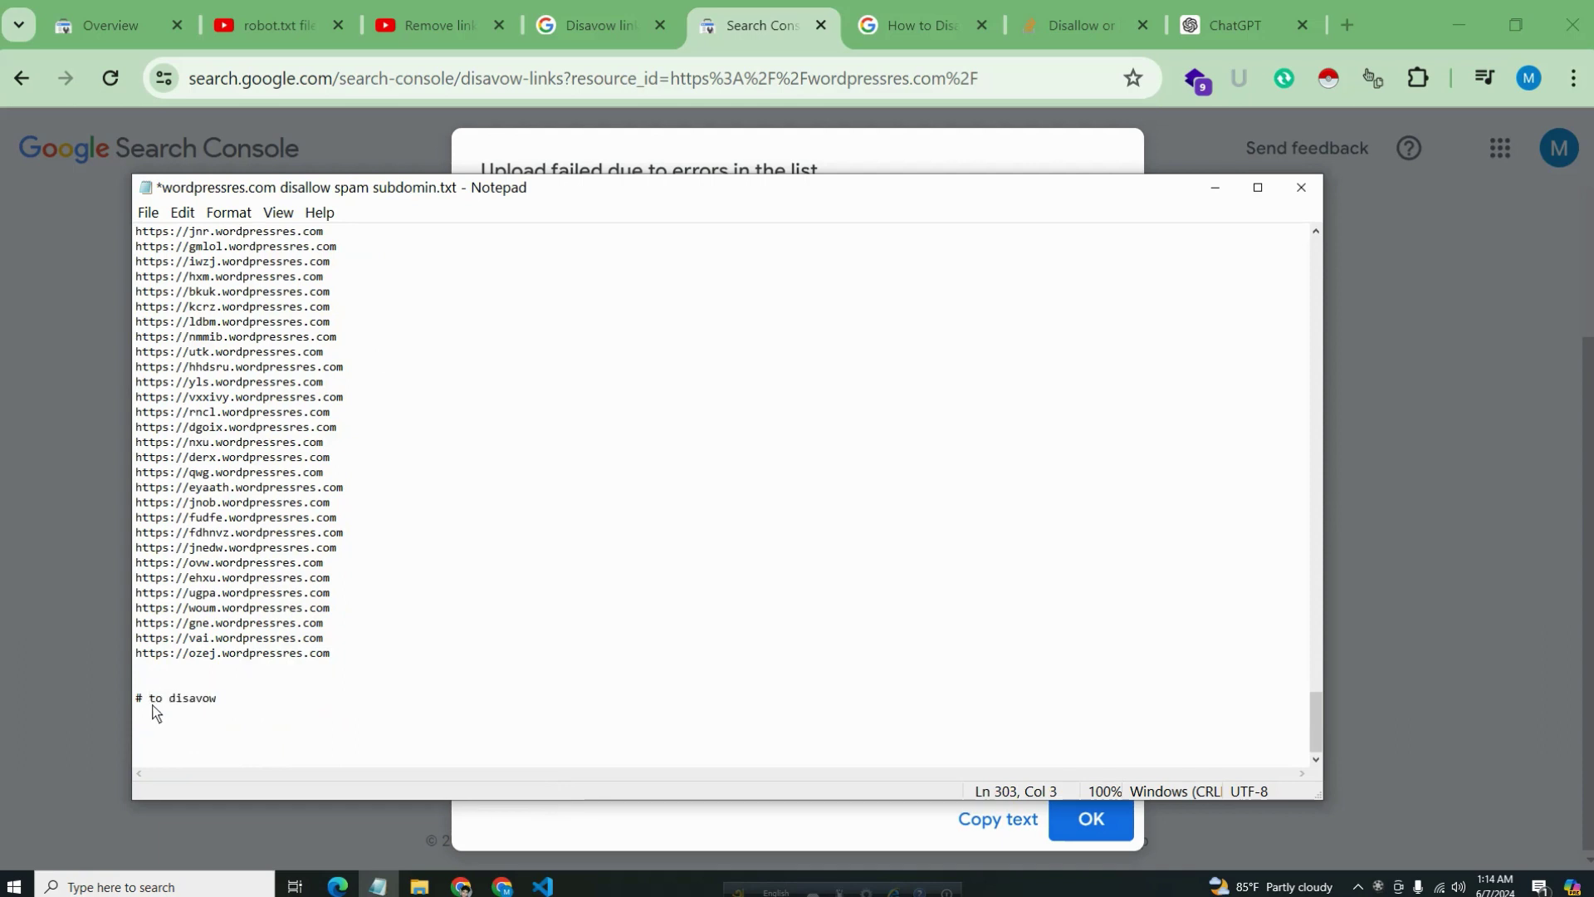
pyautogui.write('zero')
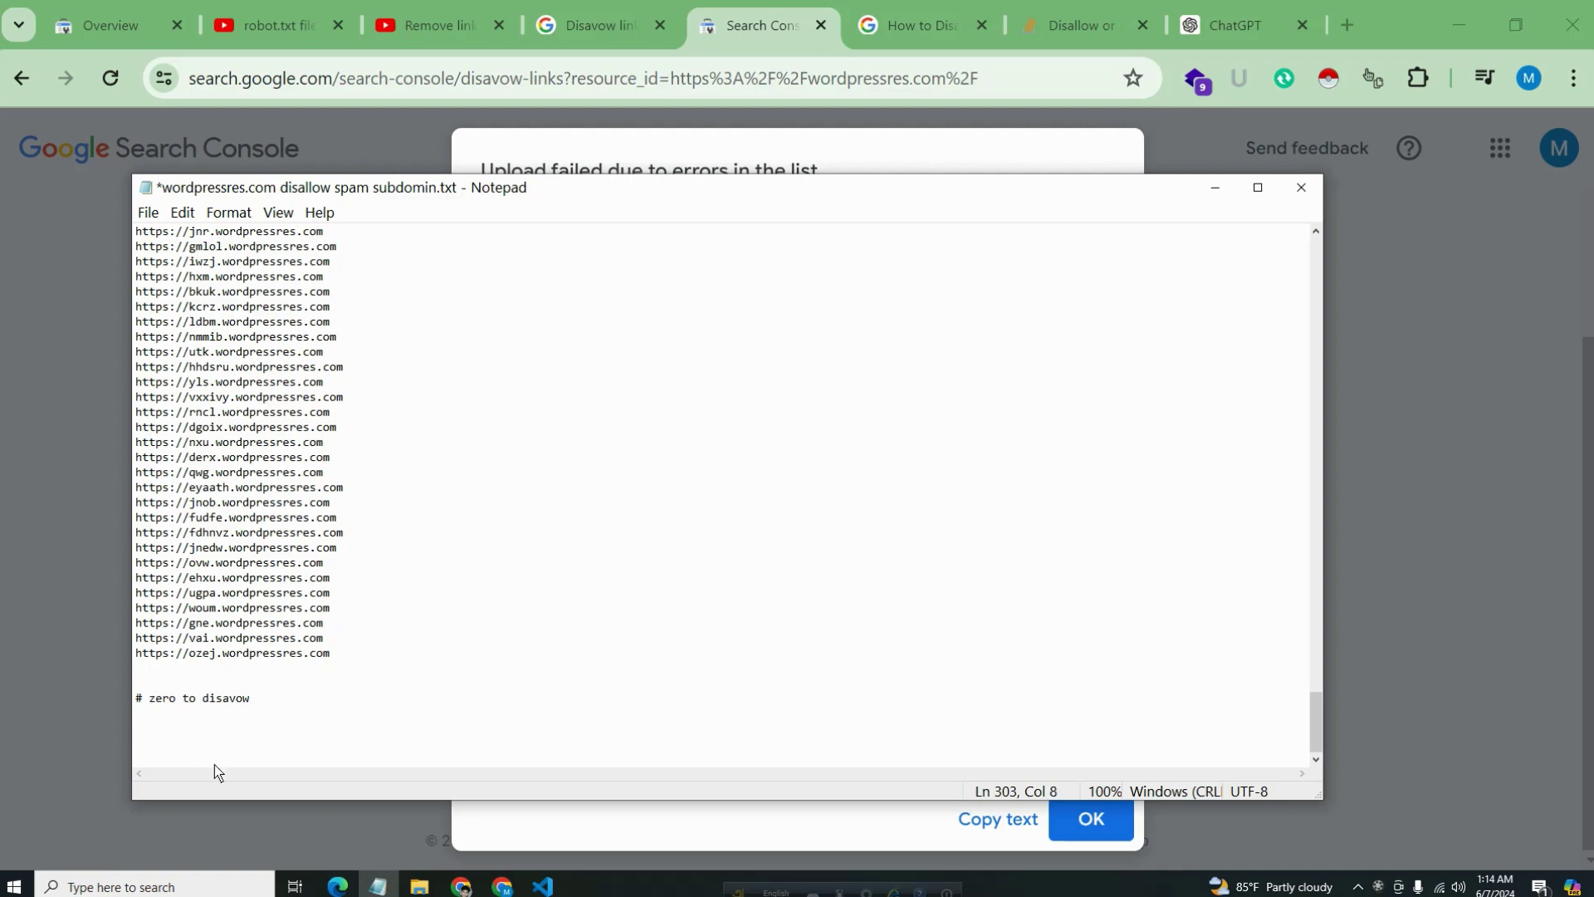
pyautogui.scroll(11, 477, 633)
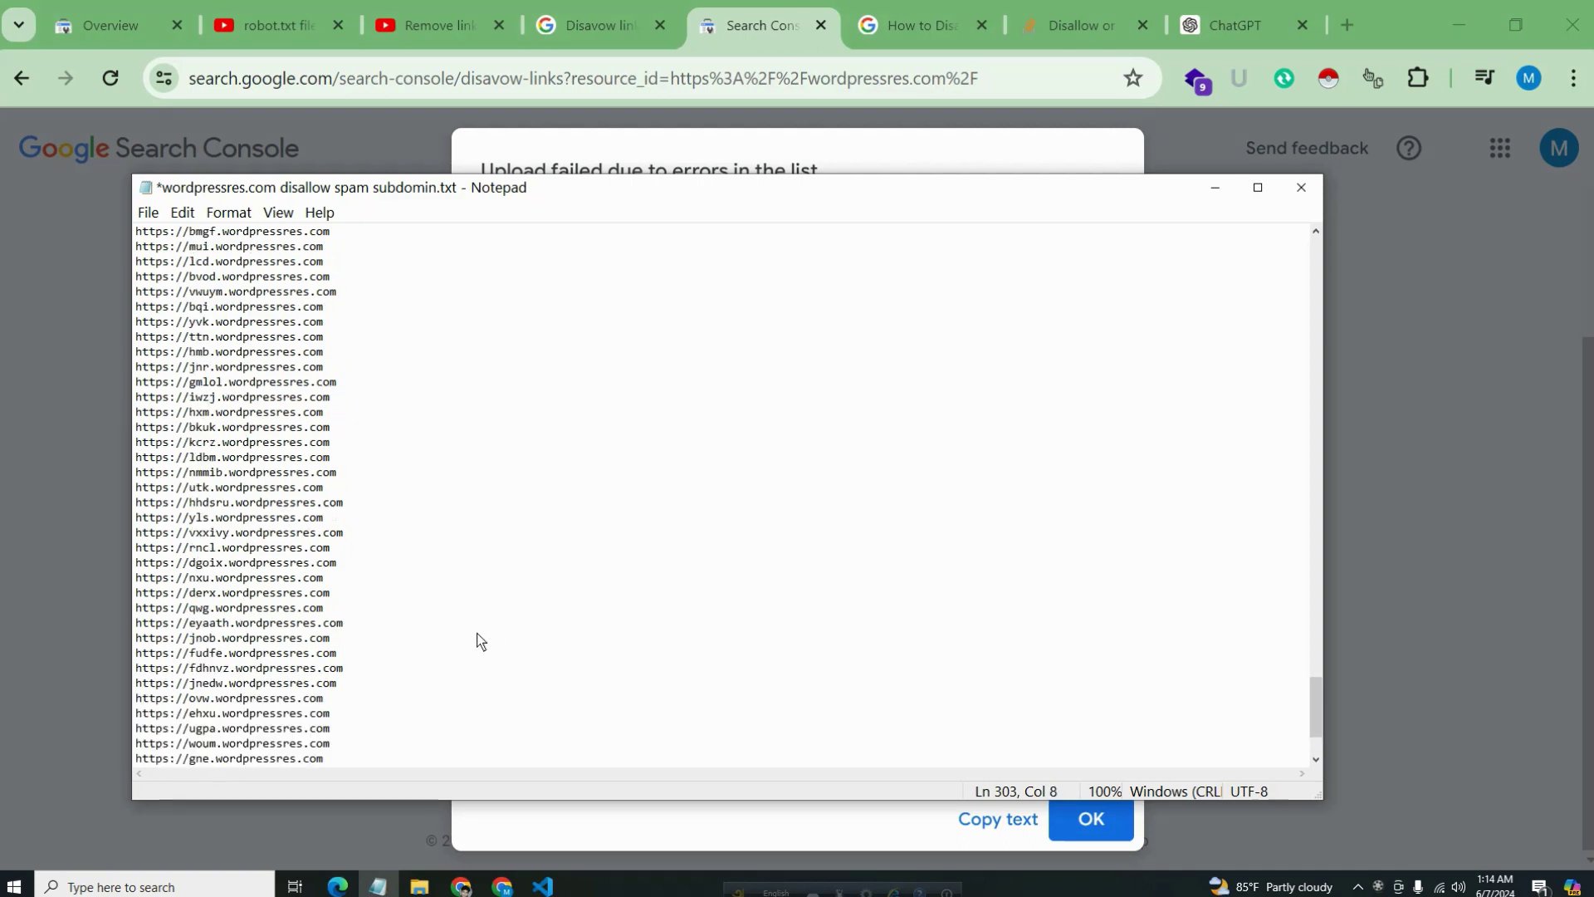
pyautogui.hotkey('ctrl', 's')
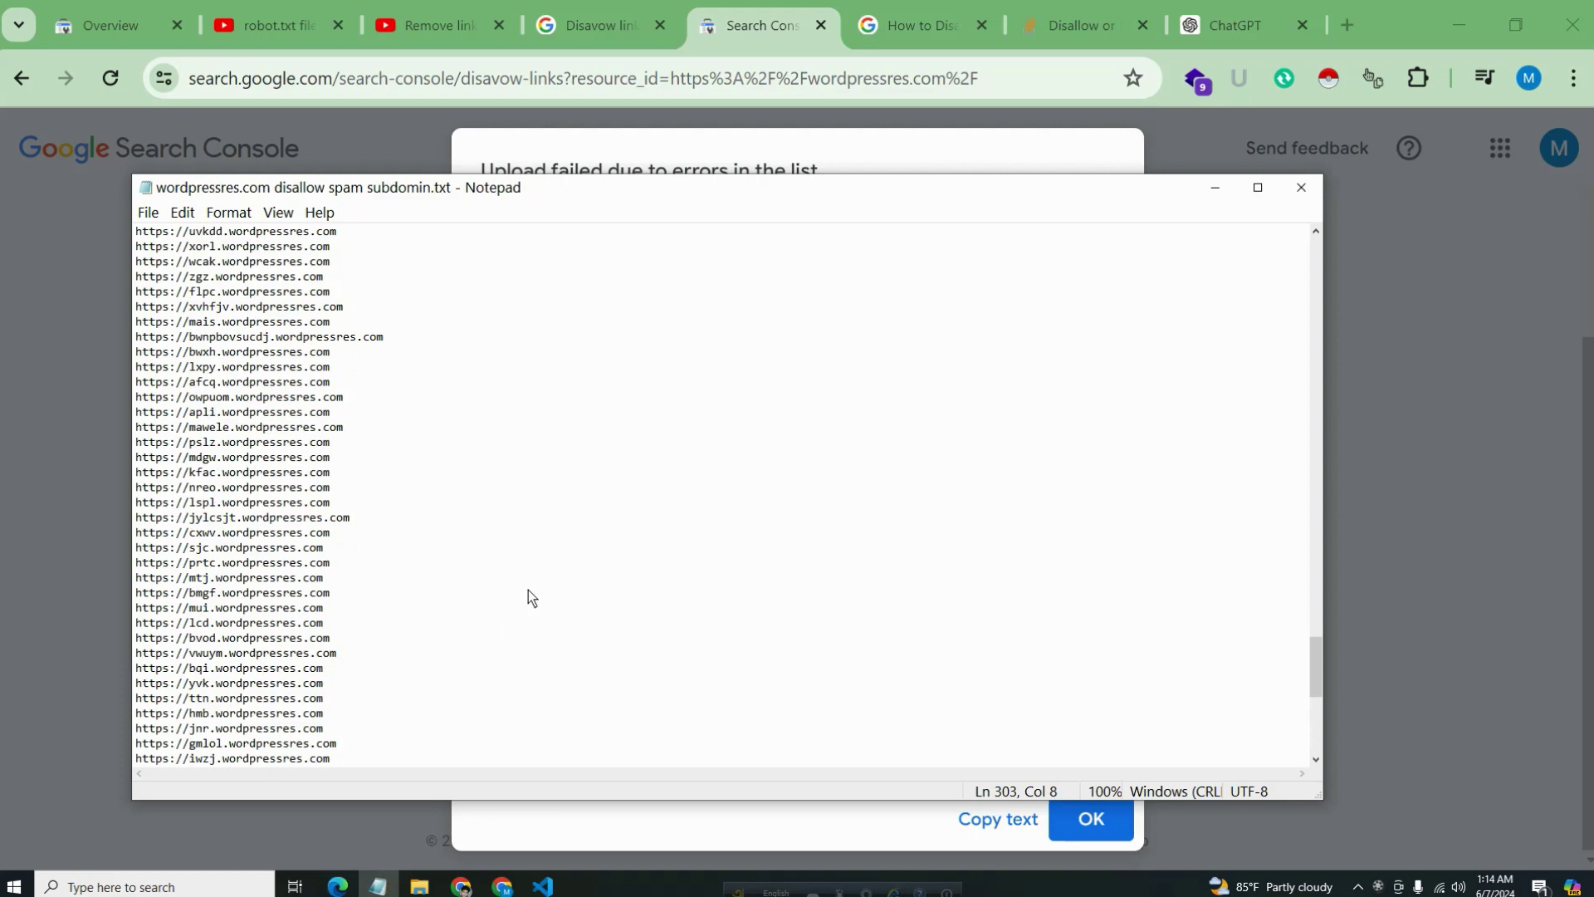
# Step: Switch to Google Search Console in the browser and dismiss the upload error dialog
pyautogui.moveTo(257, 292); pyautogui.dragTo(303, 441)
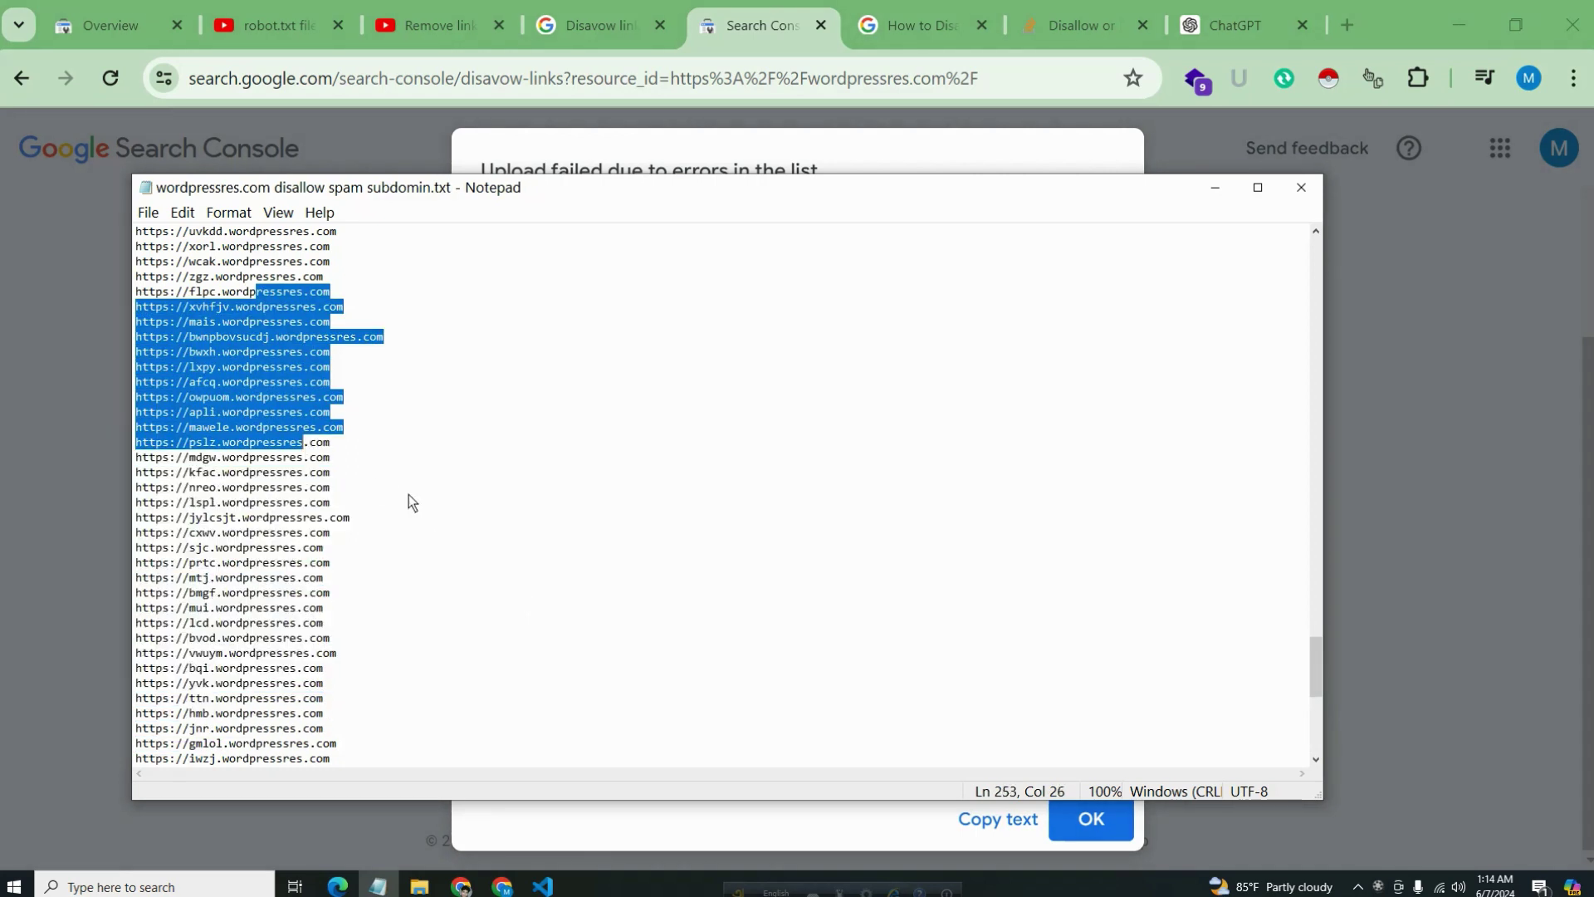
pyautogui.scroll(-11, 423, 548)
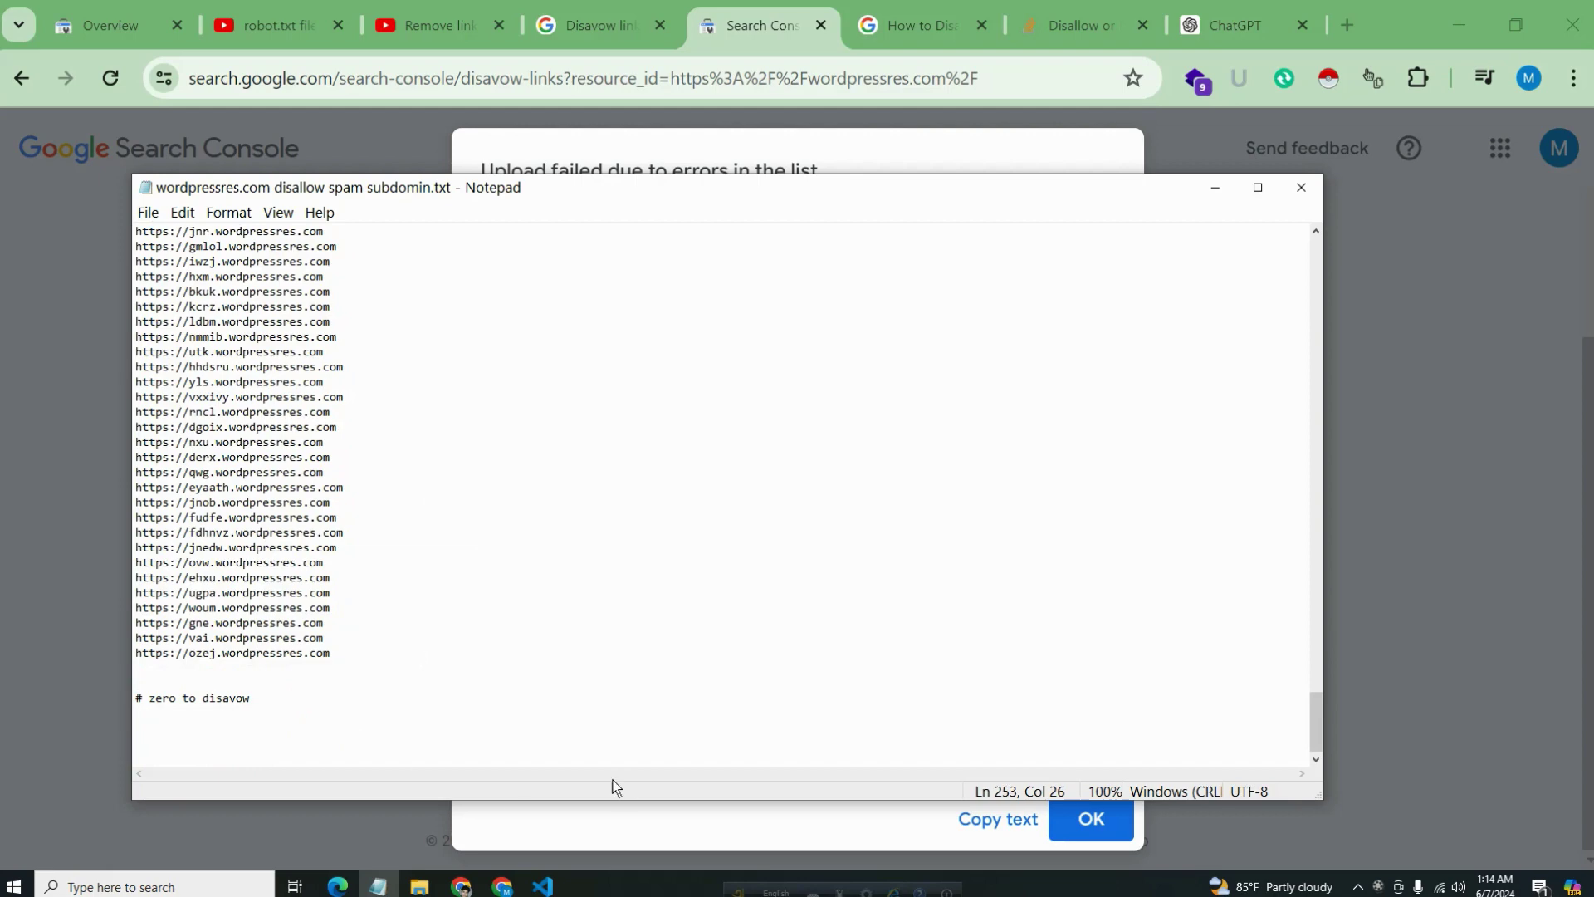
pyautogui.click(468, 889)
pyautogui.click(1091, 819)
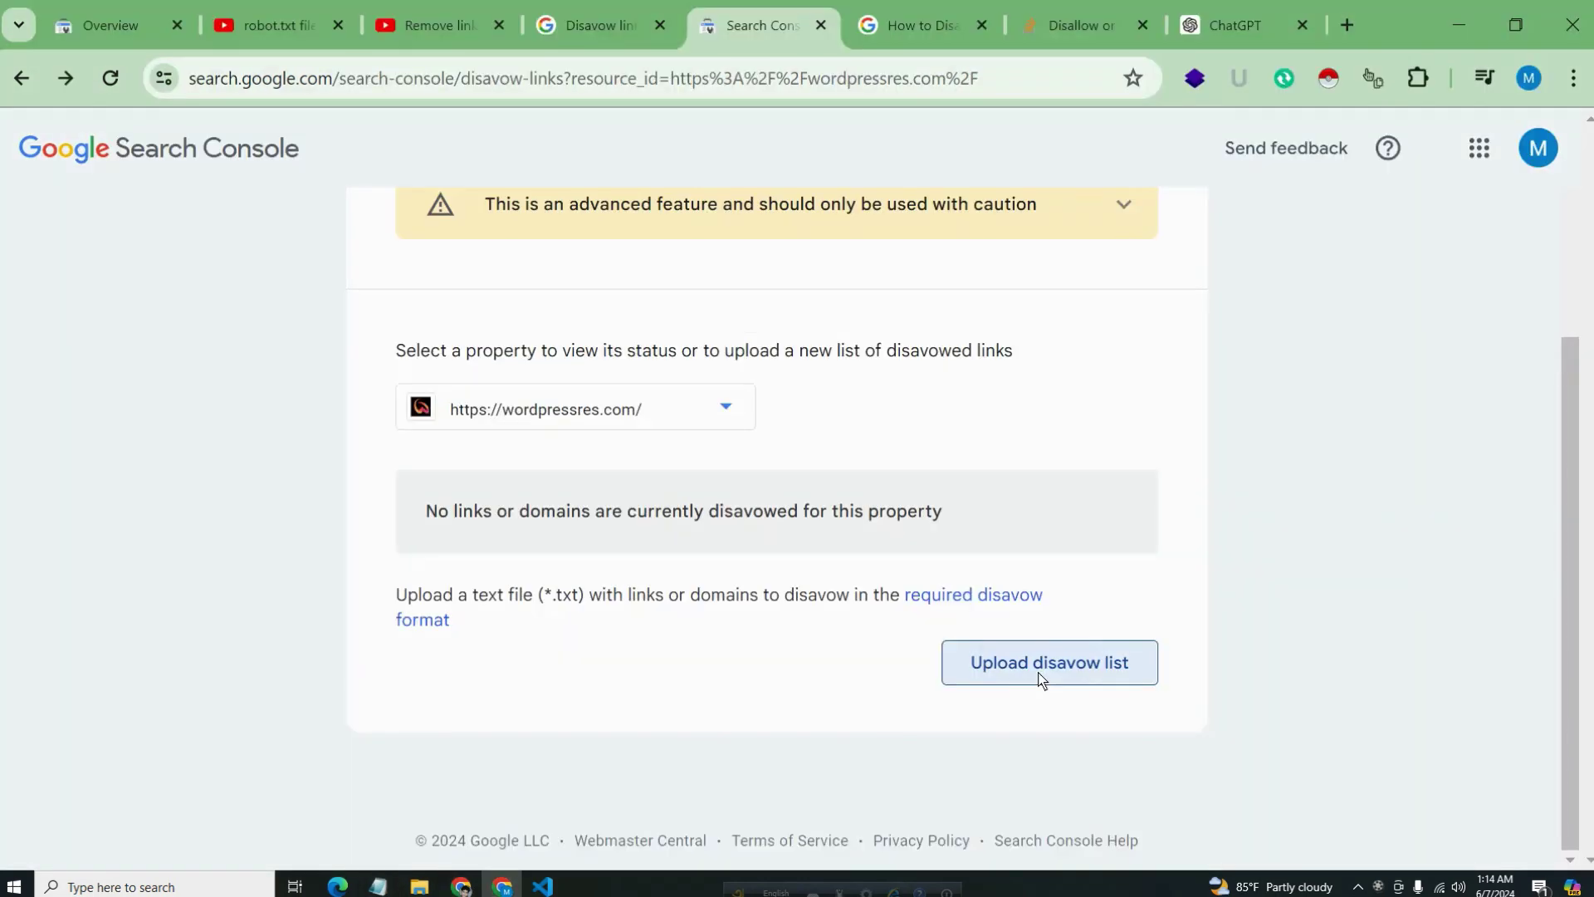
pyautogui.click(1049, 661)
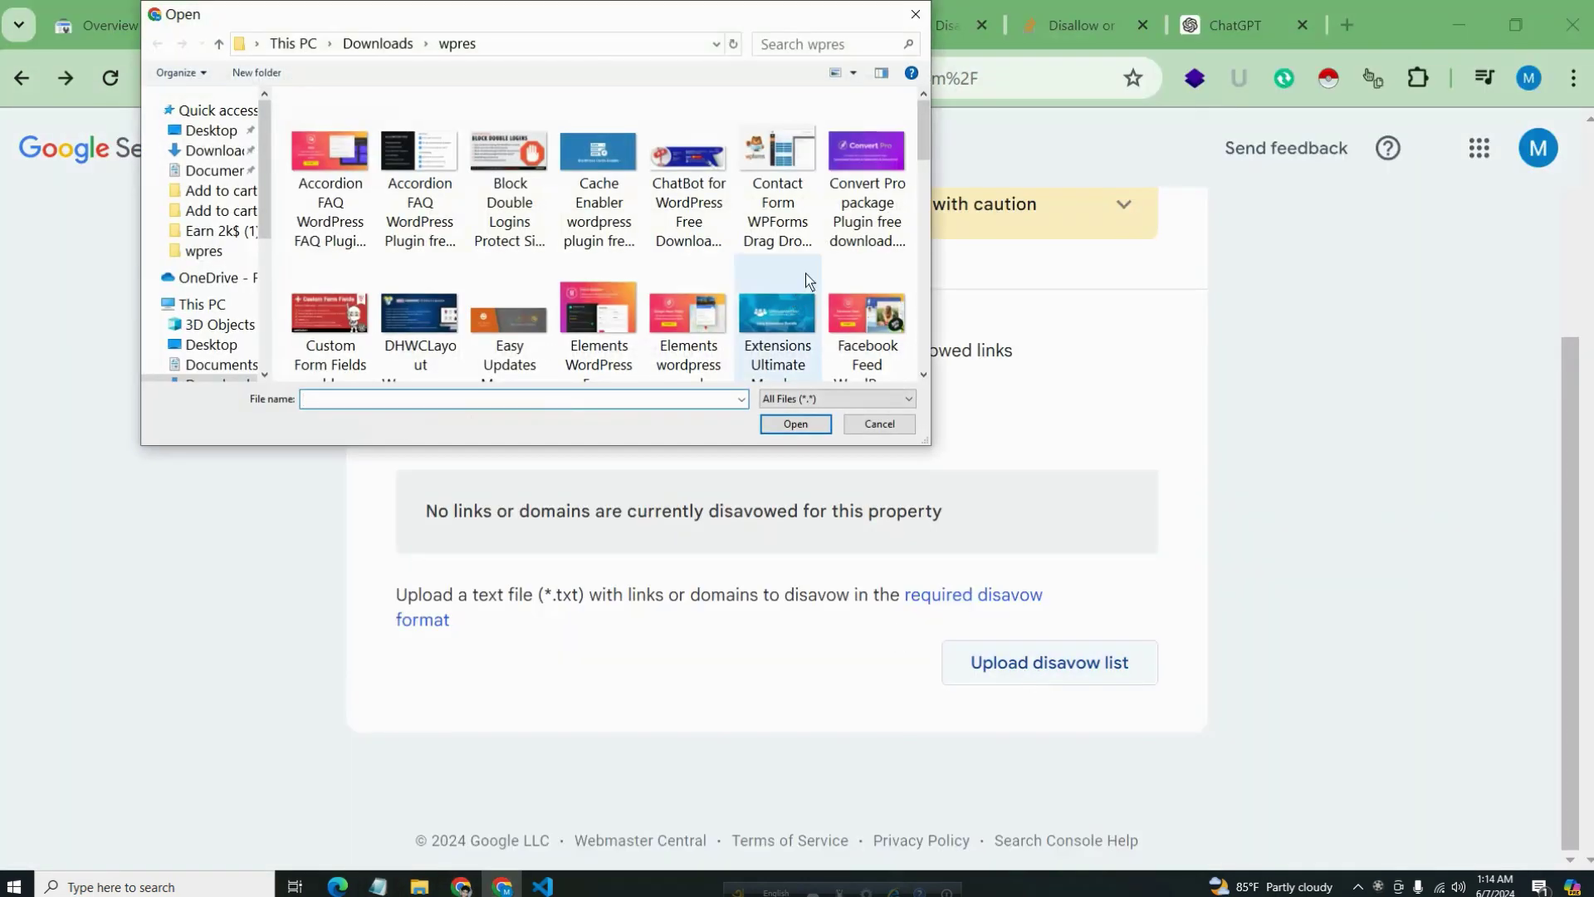
pyautogui.scroll(-5, 804, 282)
pyautogui.scroll(-3, 705, 279)
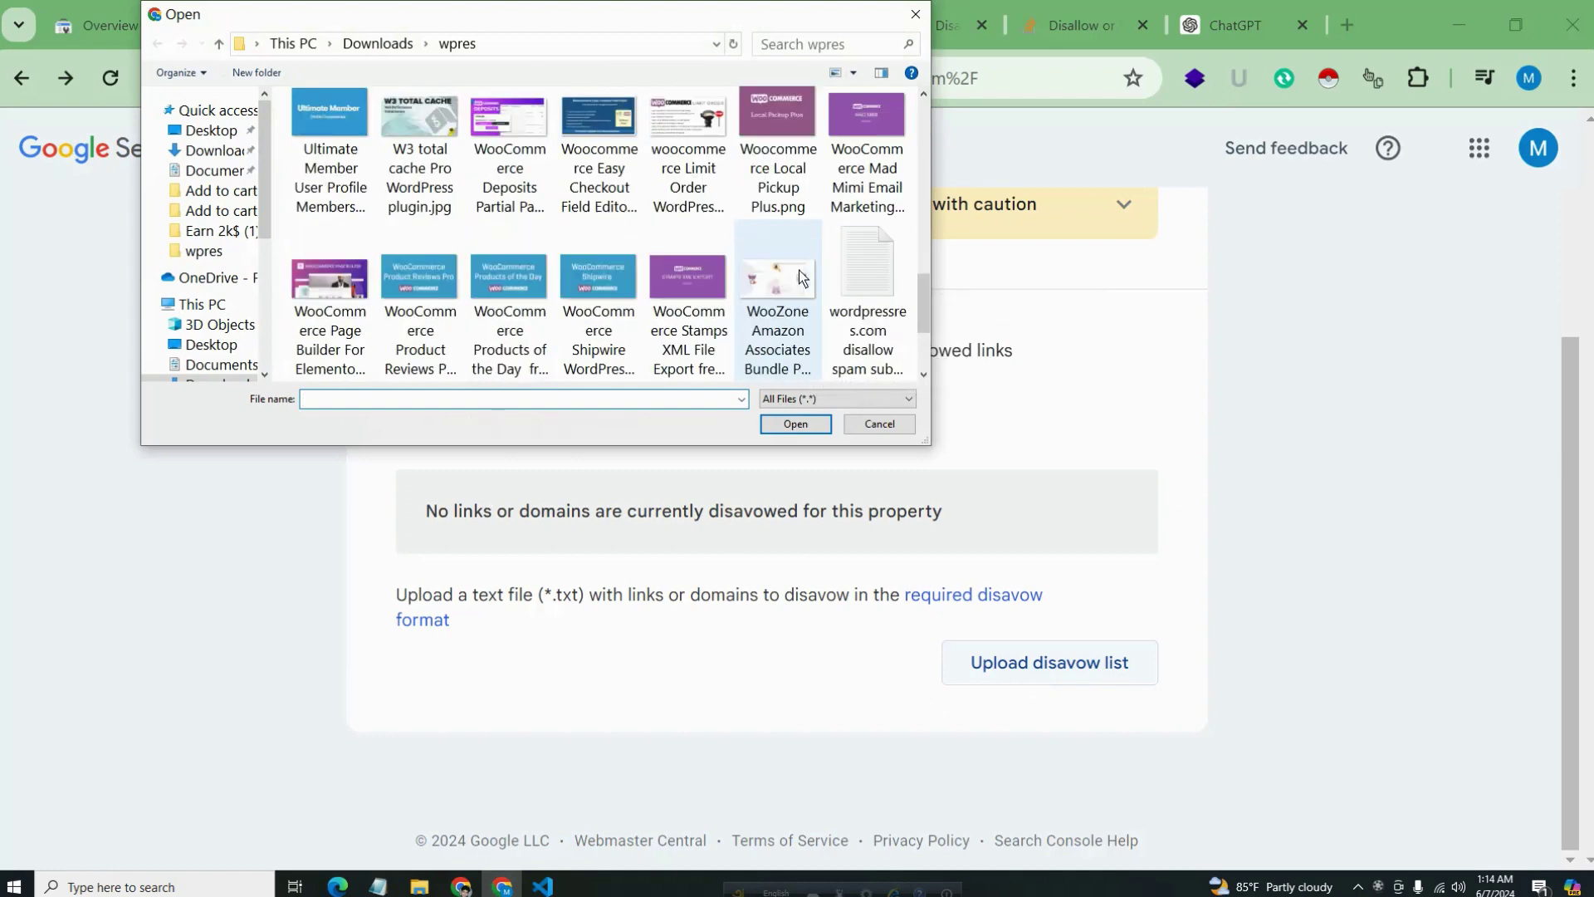
pyautogui.click(865, 270)
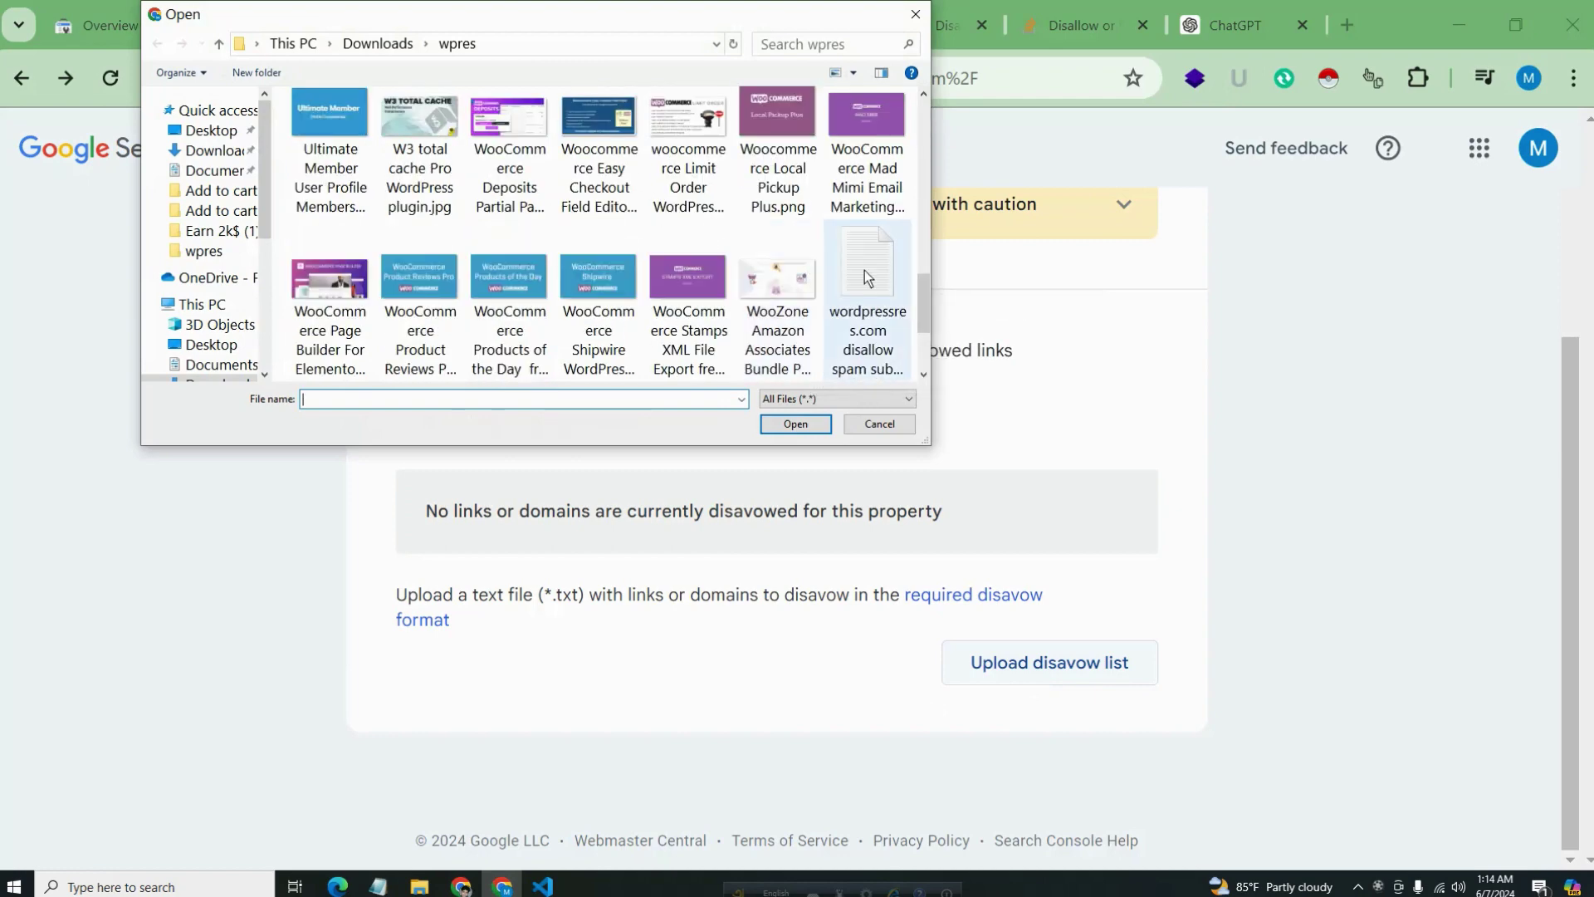
pyautogui.click(794, 424)
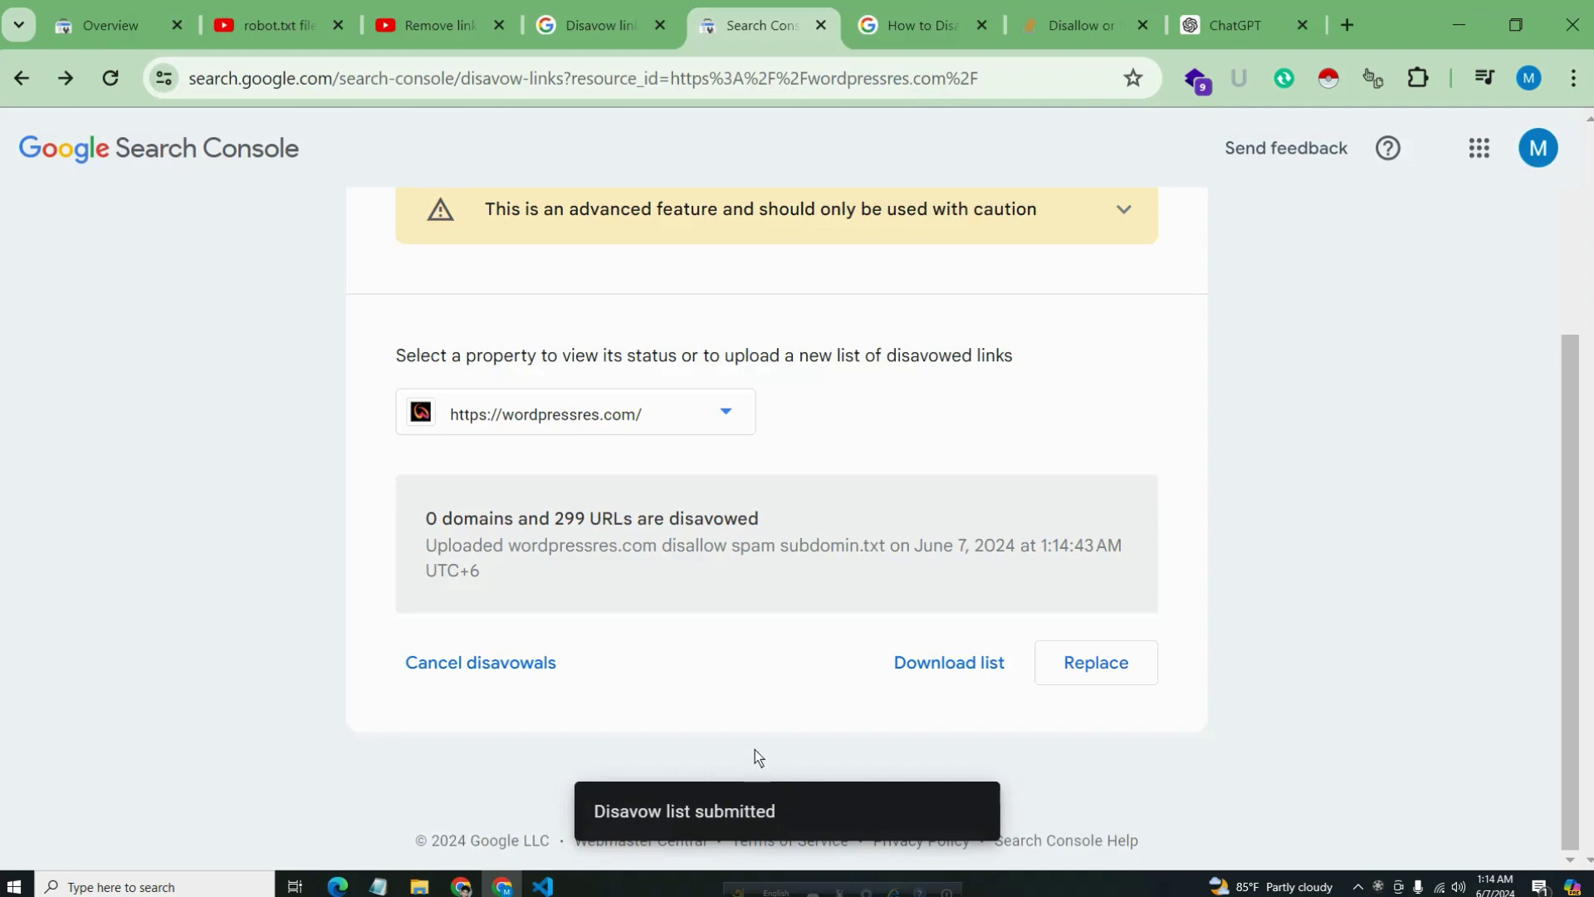
# Step: Examine the property's disavow status for the domain and URL counts and the uploaded file's name and date
pyautogui.moveTo(465, 525); pyautogui.dragTo(551, 525)
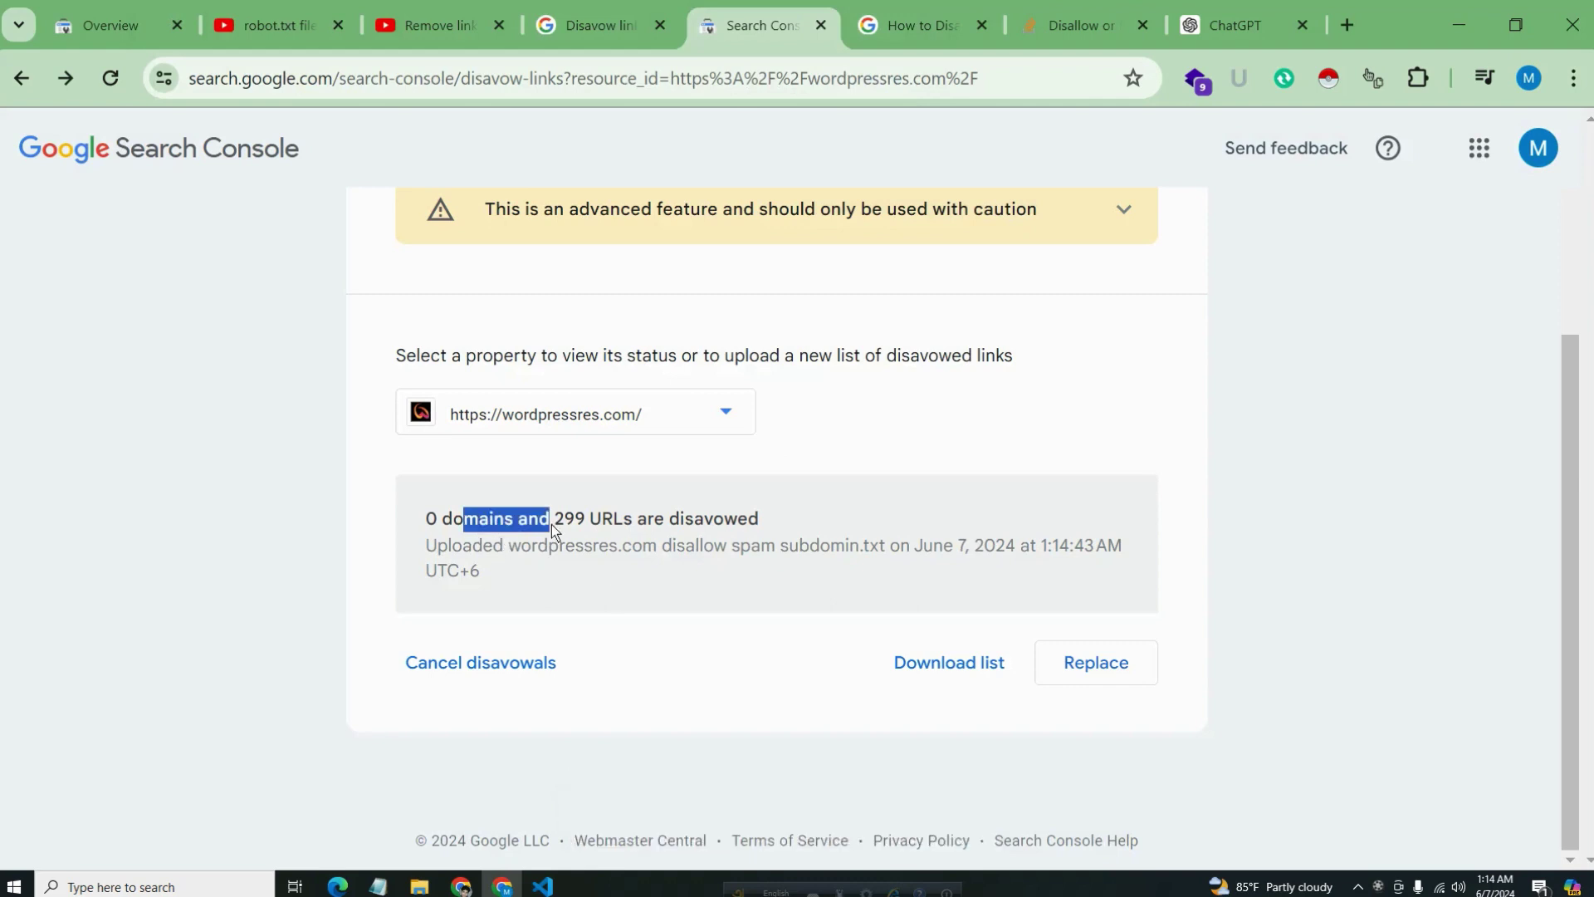
pyautogui.moveTo(677, 526); pyautogui.dragTo(752, 527)
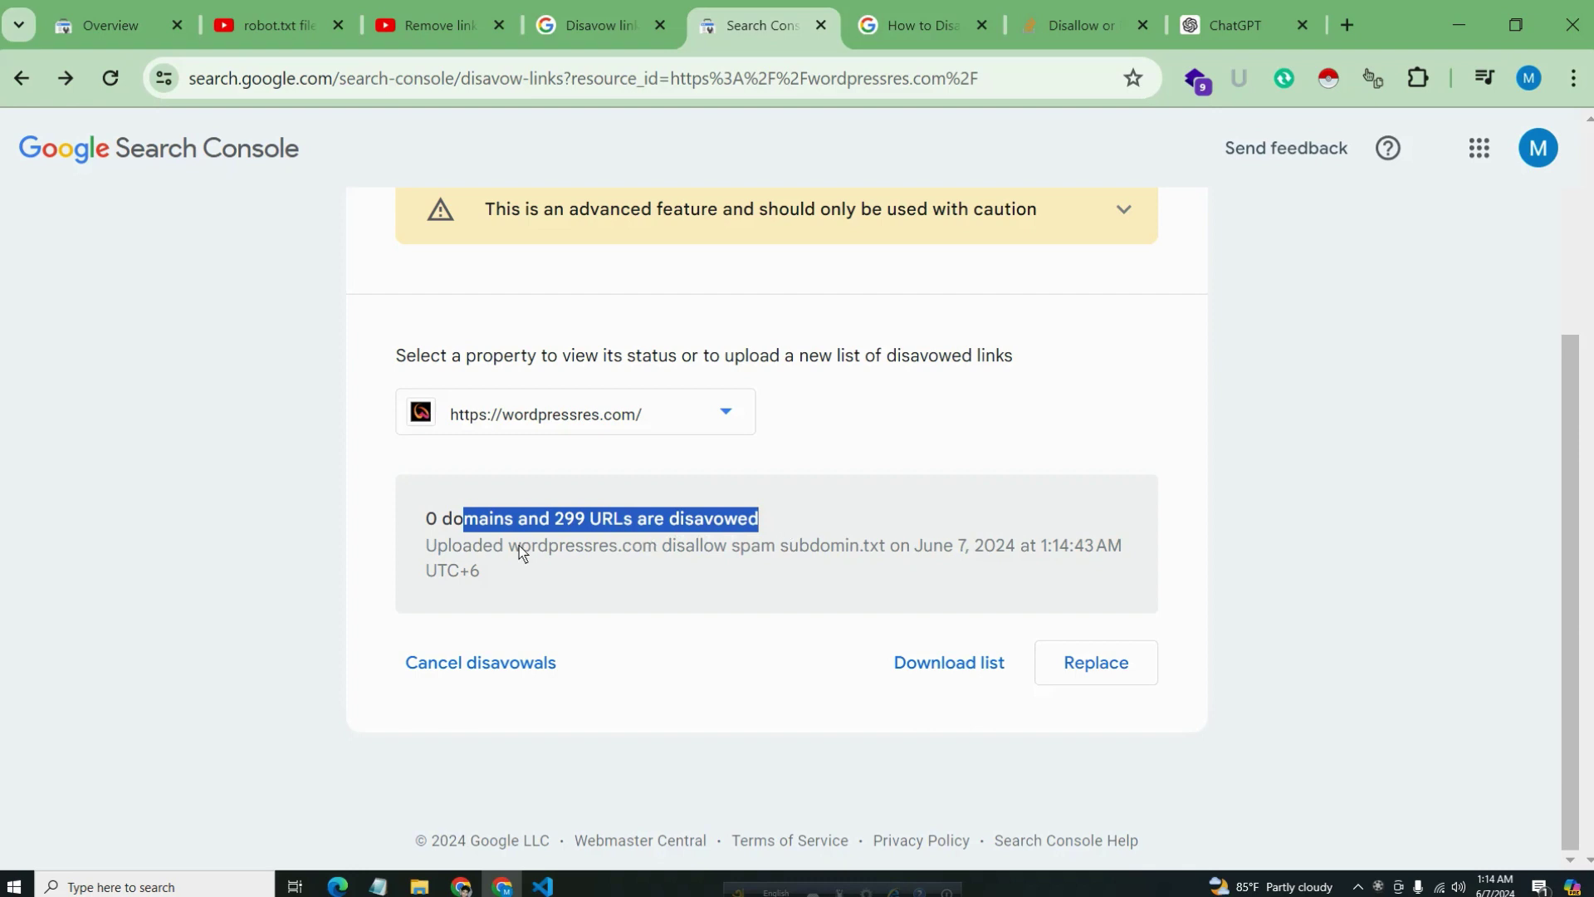
pyautogui.moveTo(432, 547); pyautogui.dragTo(819, 587)
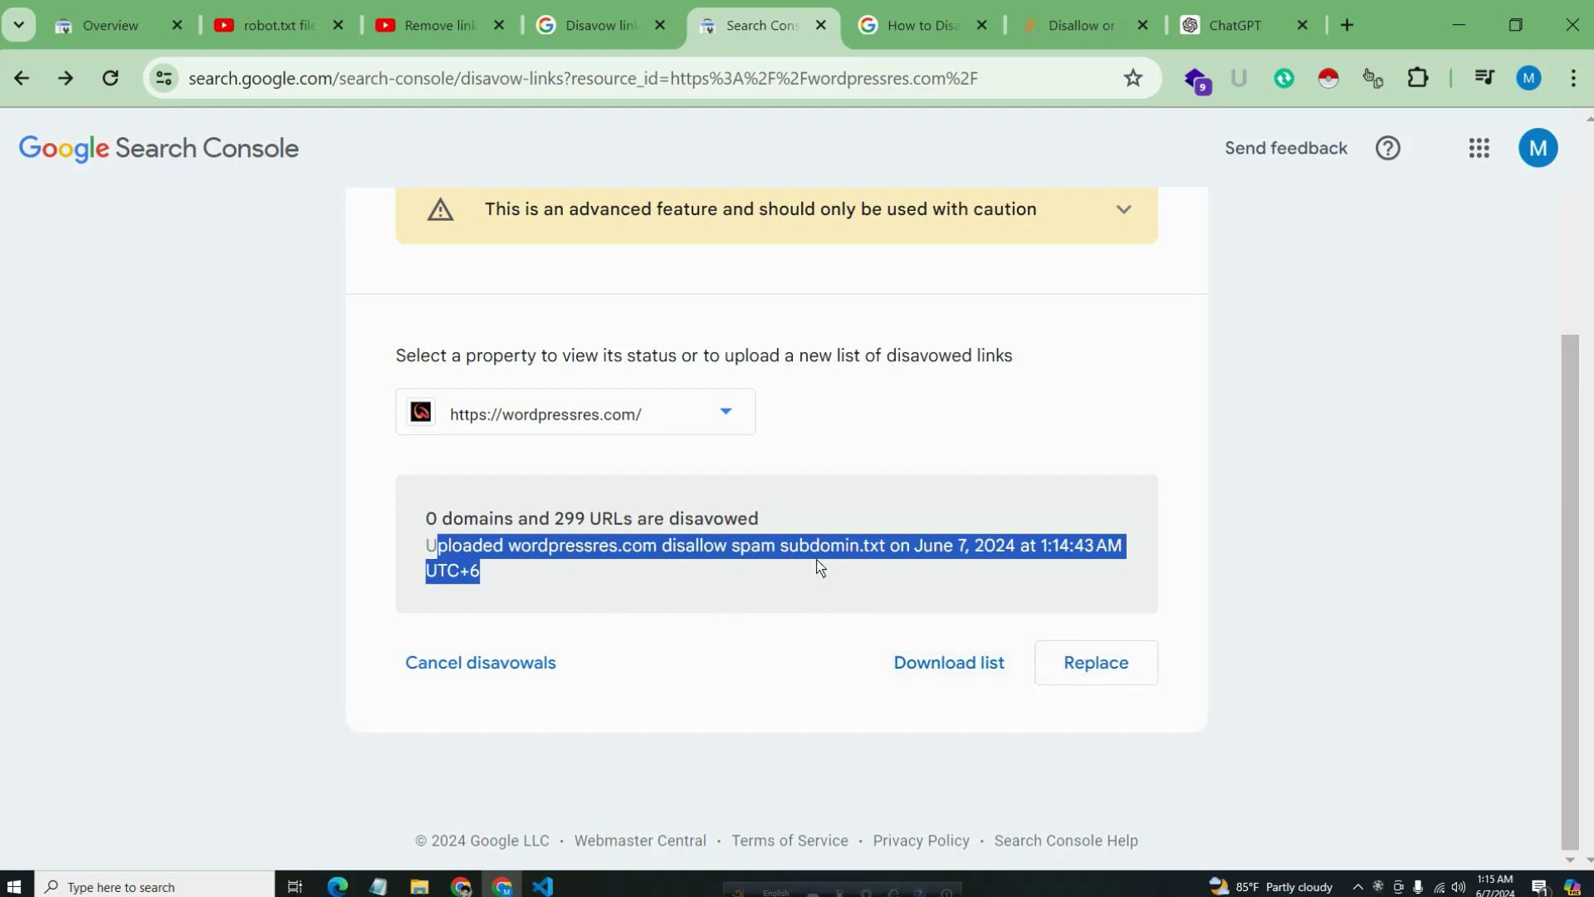
pyautogui.scroll(3, 872, 652)
pyautogui.scroll(-3, 874, 645)
# Step: Download the submitted disavow list, look through the URLs in the downloaded text file, and close it
pyautogui.click(957, 669)
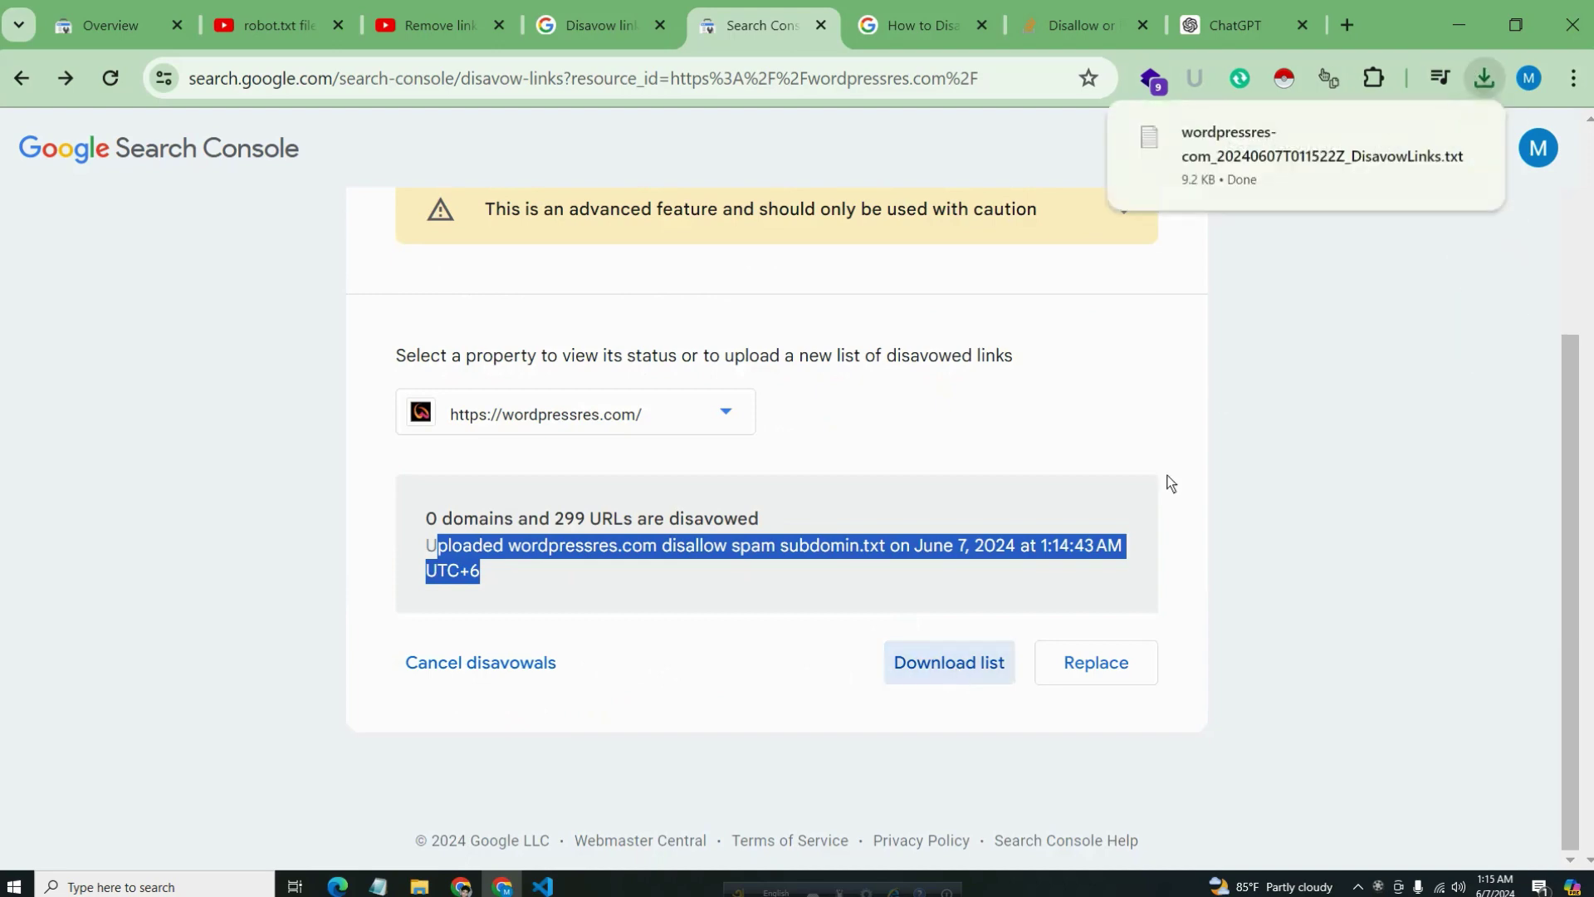
pyautogui.click(1279, 161)
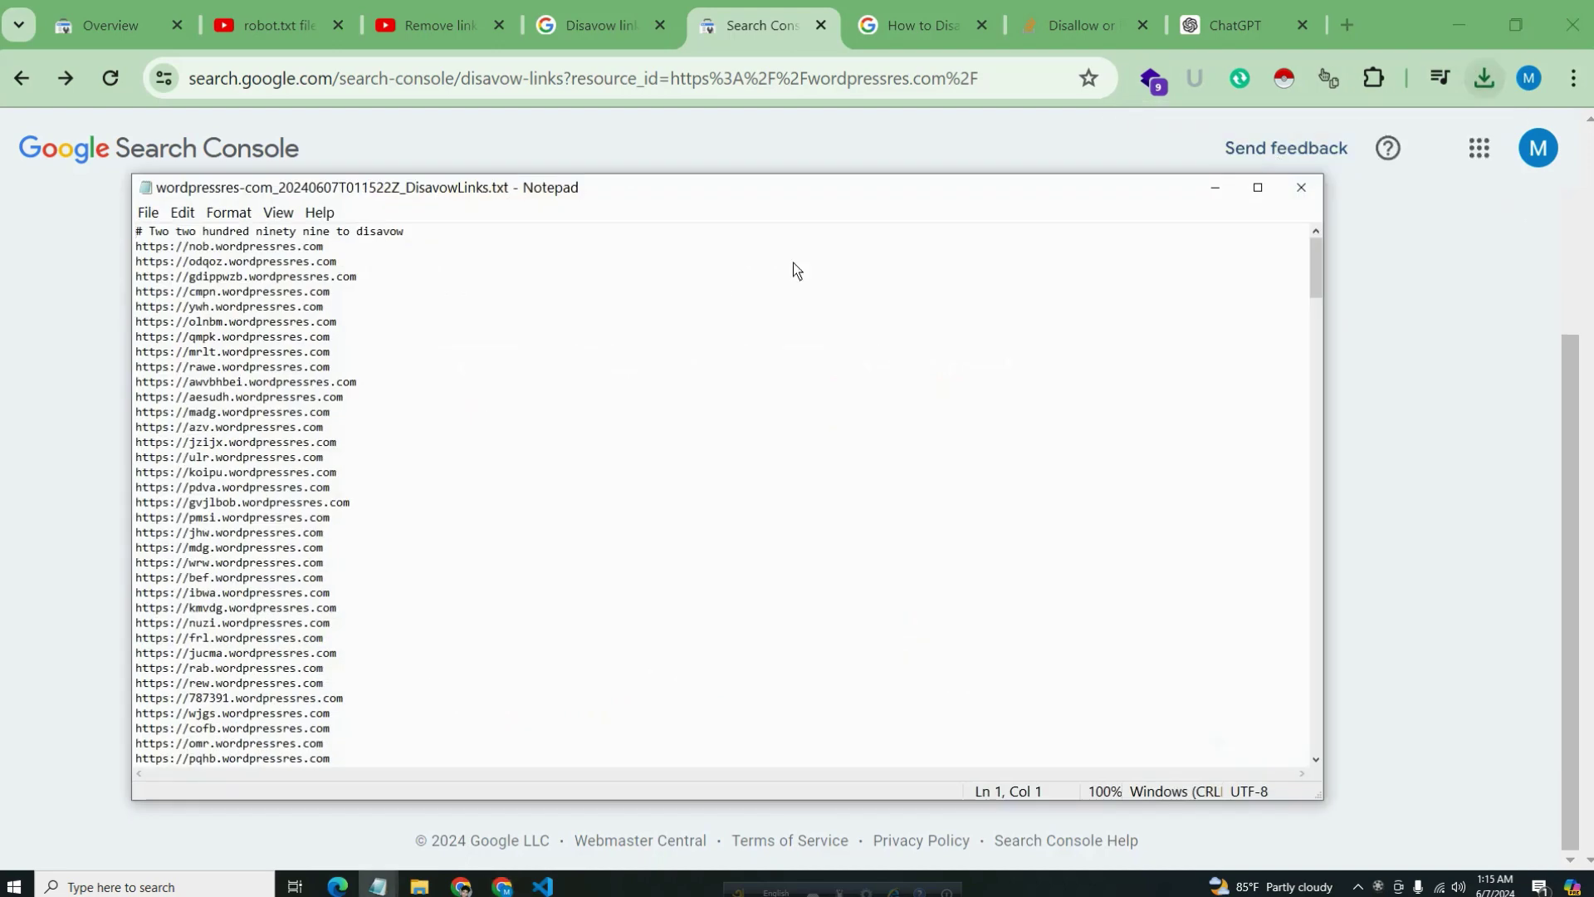
pyautogui.scroll(-10, 406, 399)
pyautogui.scroll(10, 470, 398)
pyautogui.click(1301, 188)
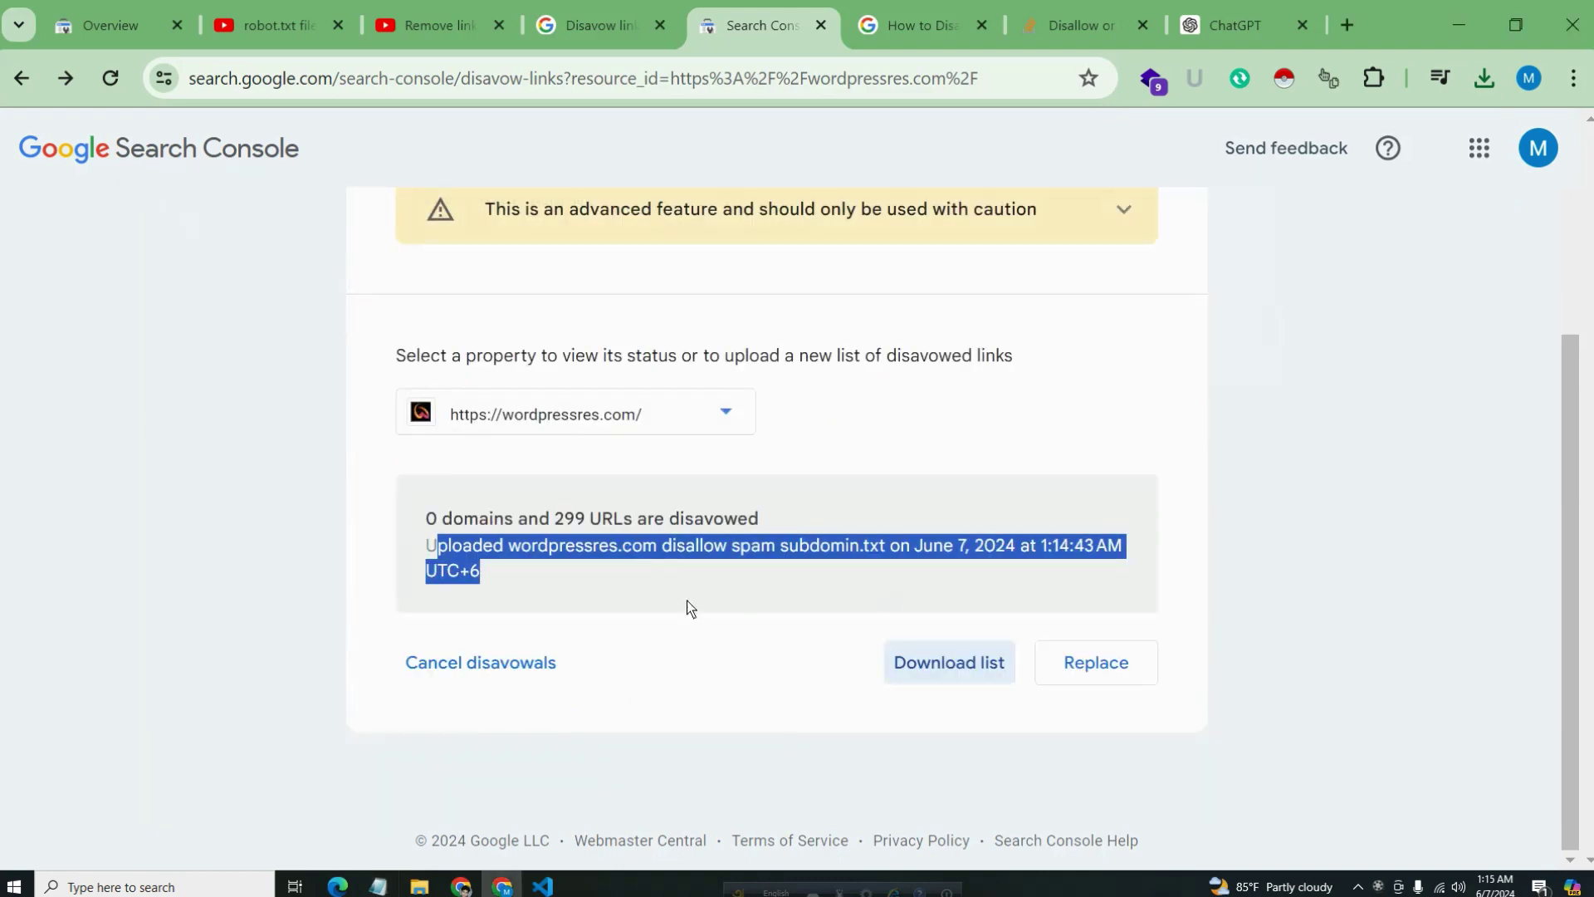
# Step: Switch to the other browser window with the WordPress admin and open the file editor in the Yoast SEO tools
pyautogui.scroll(4, 835, 478)
pyautogui.scroll(-4, 833, 461)
pyautogui.moveTo(463, 356); pyautogui.dragTo(1027, 381)
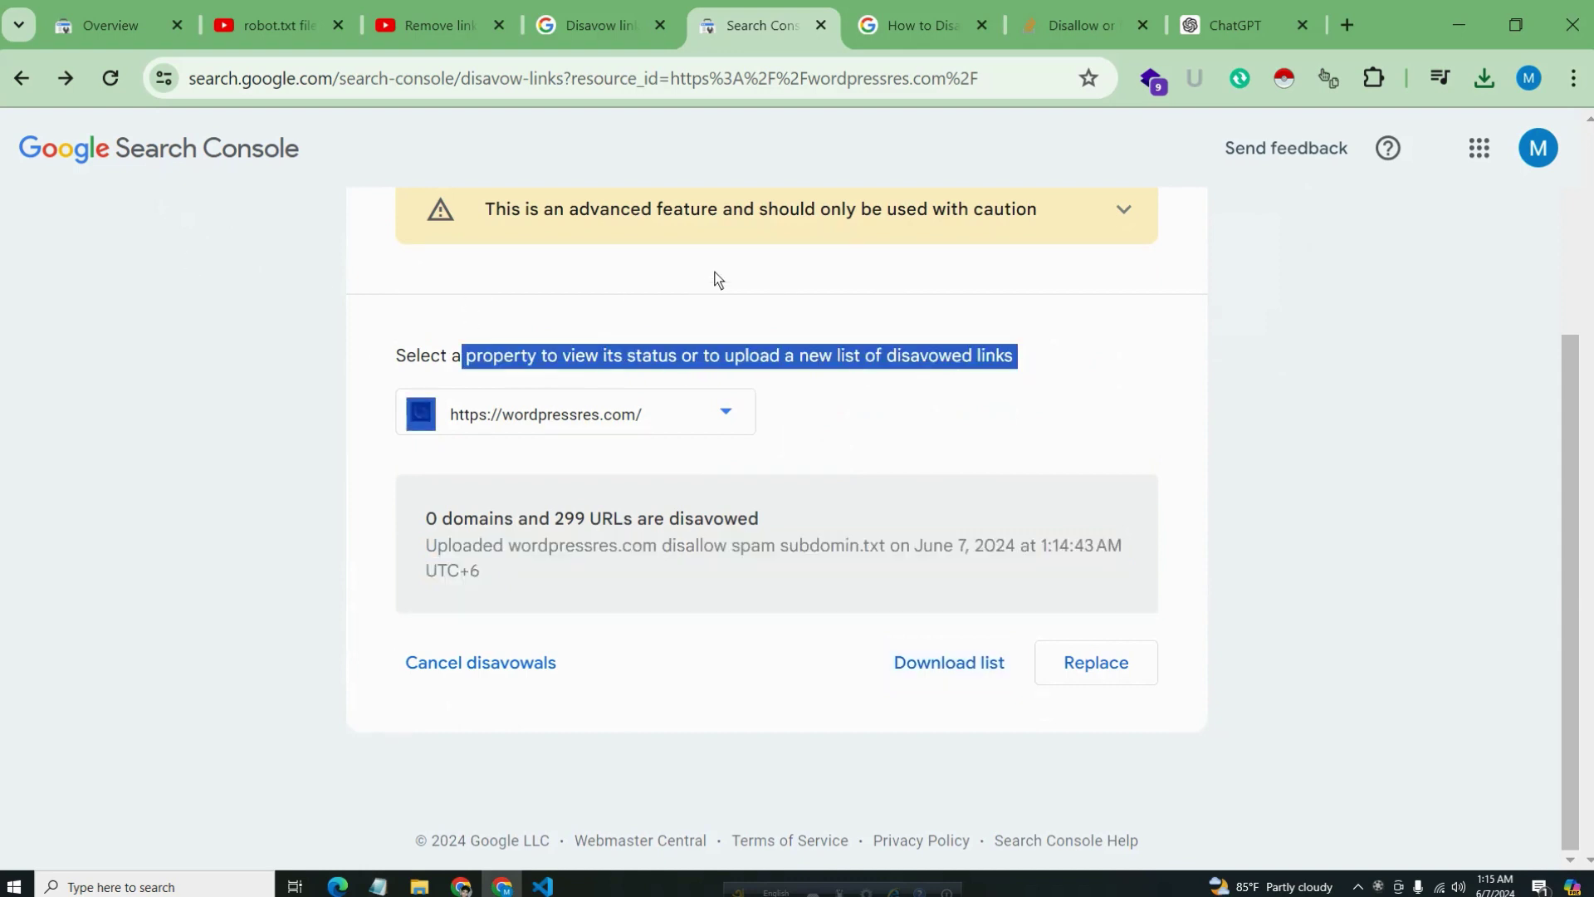
pyautogui.click(459, 884)
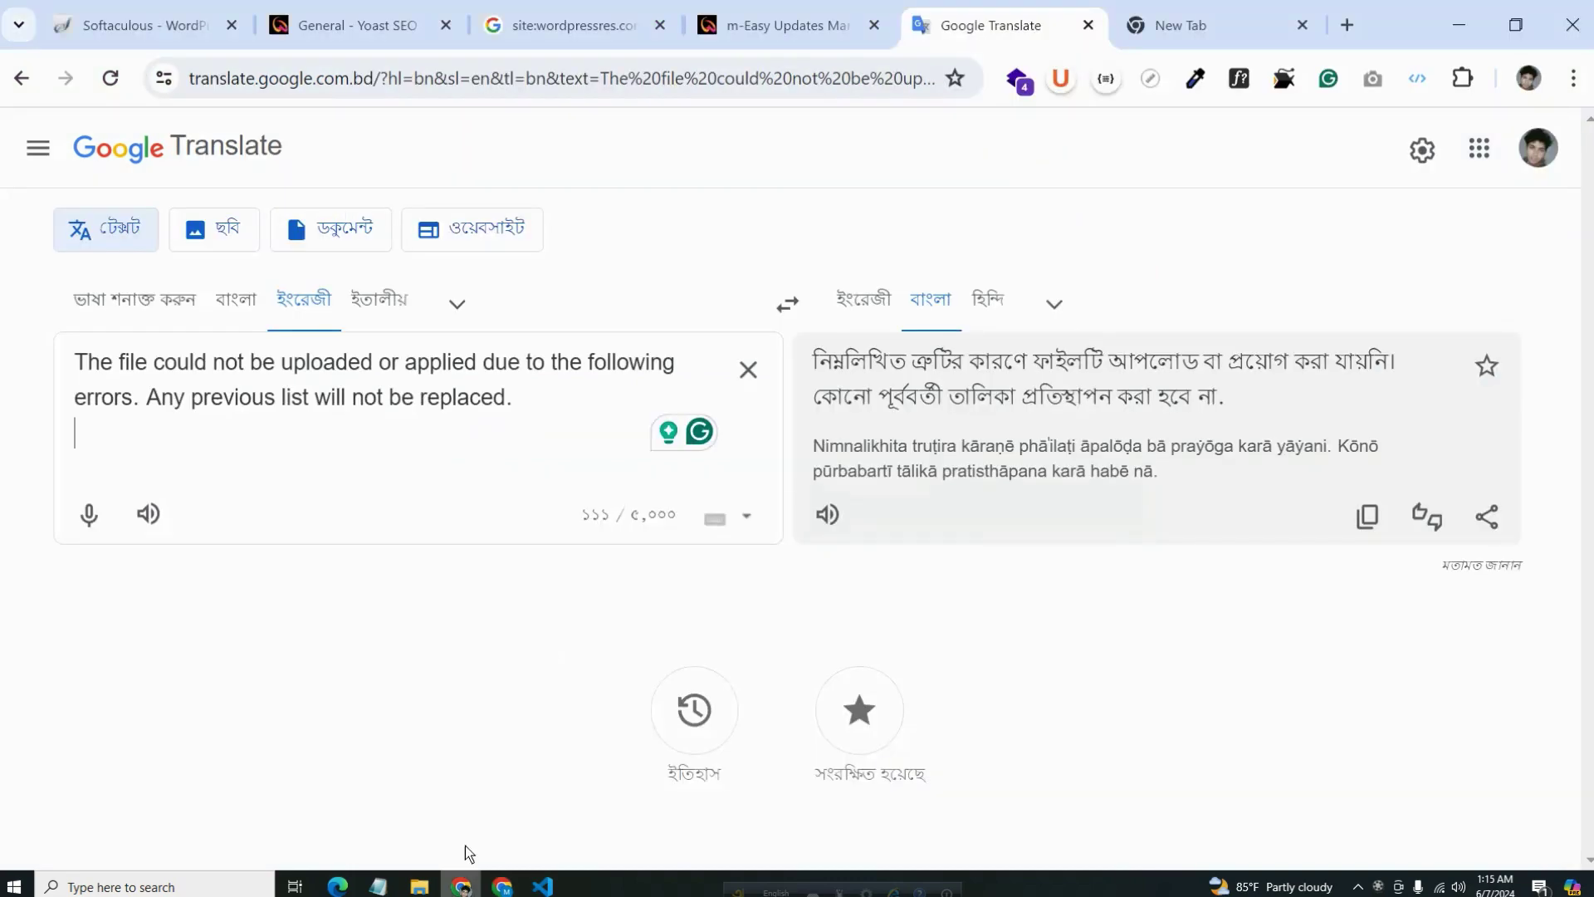
pyautogui.click(765, 33)
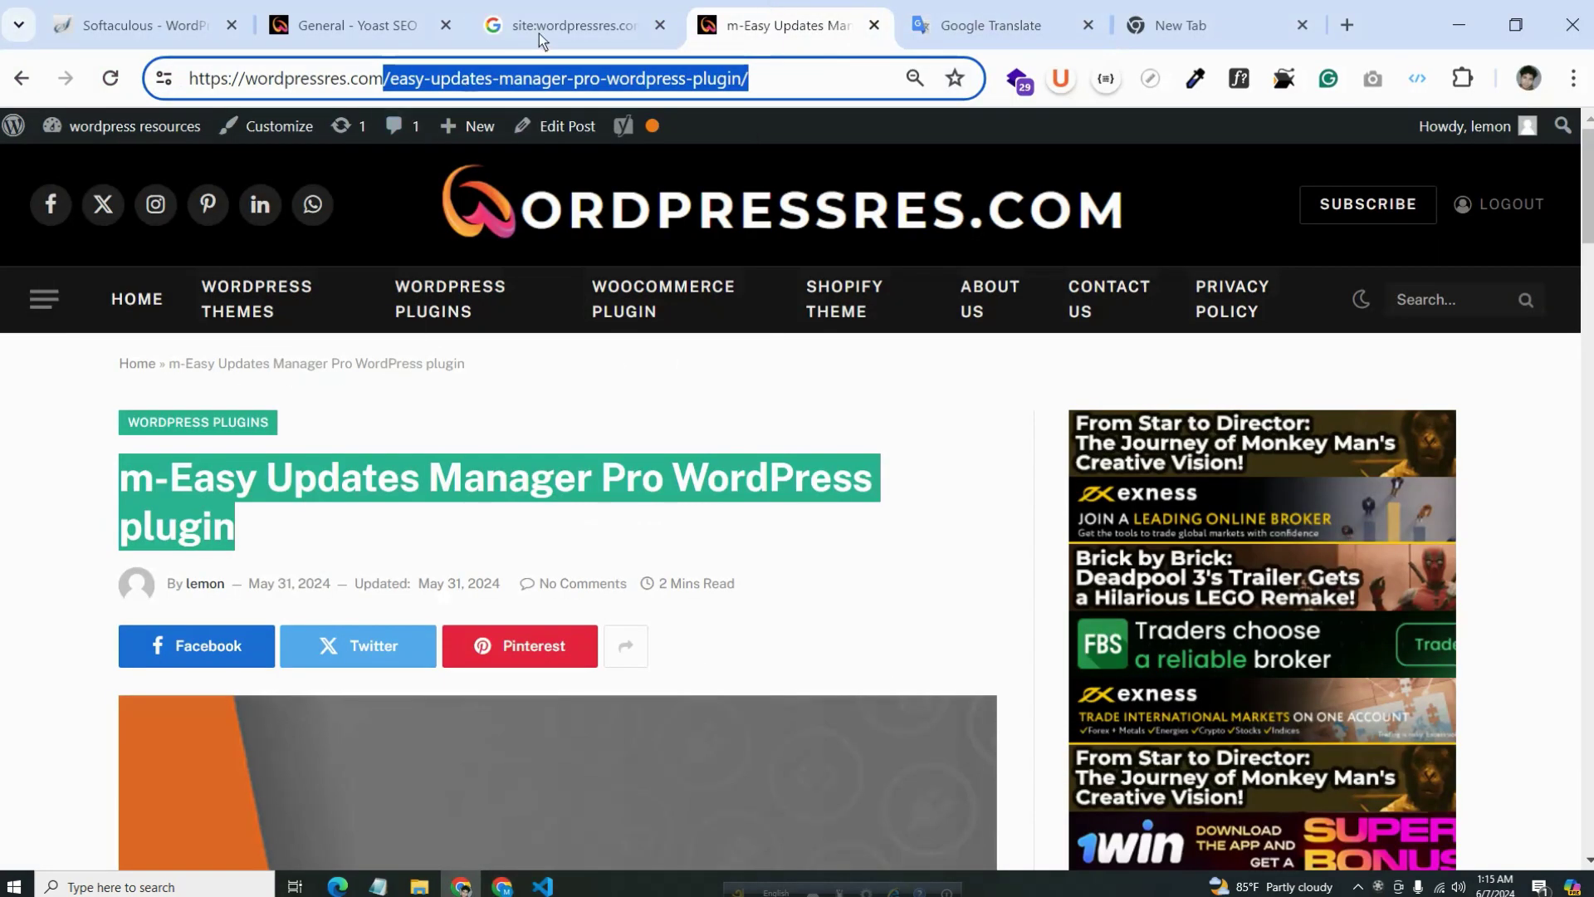
pyautogui.click(386, 25)
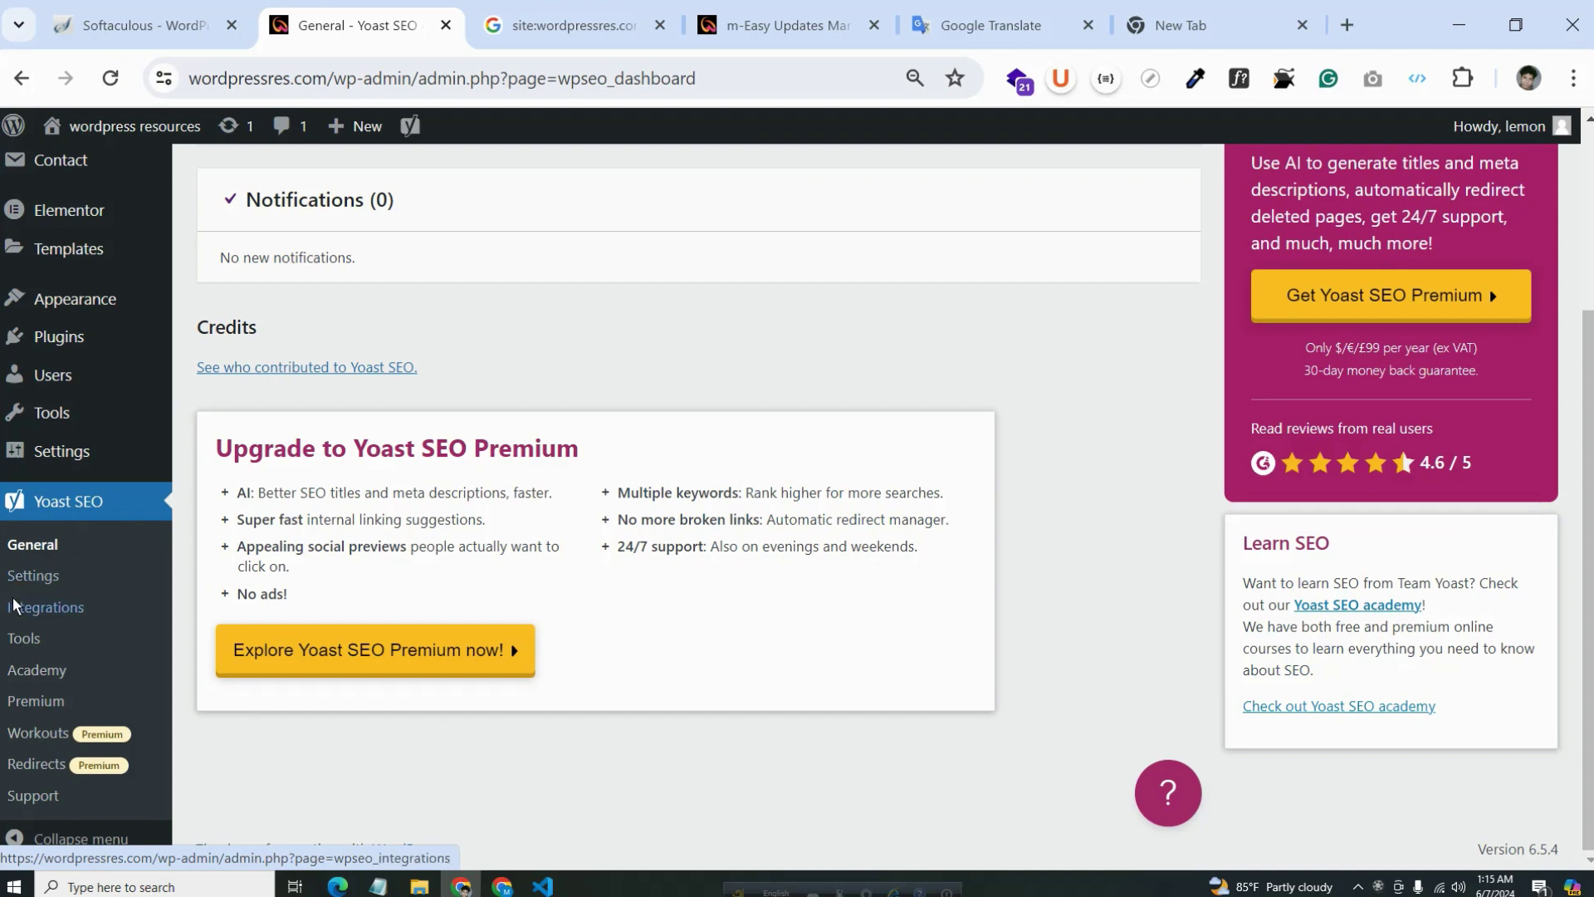
pyautogui.click(23, 641)
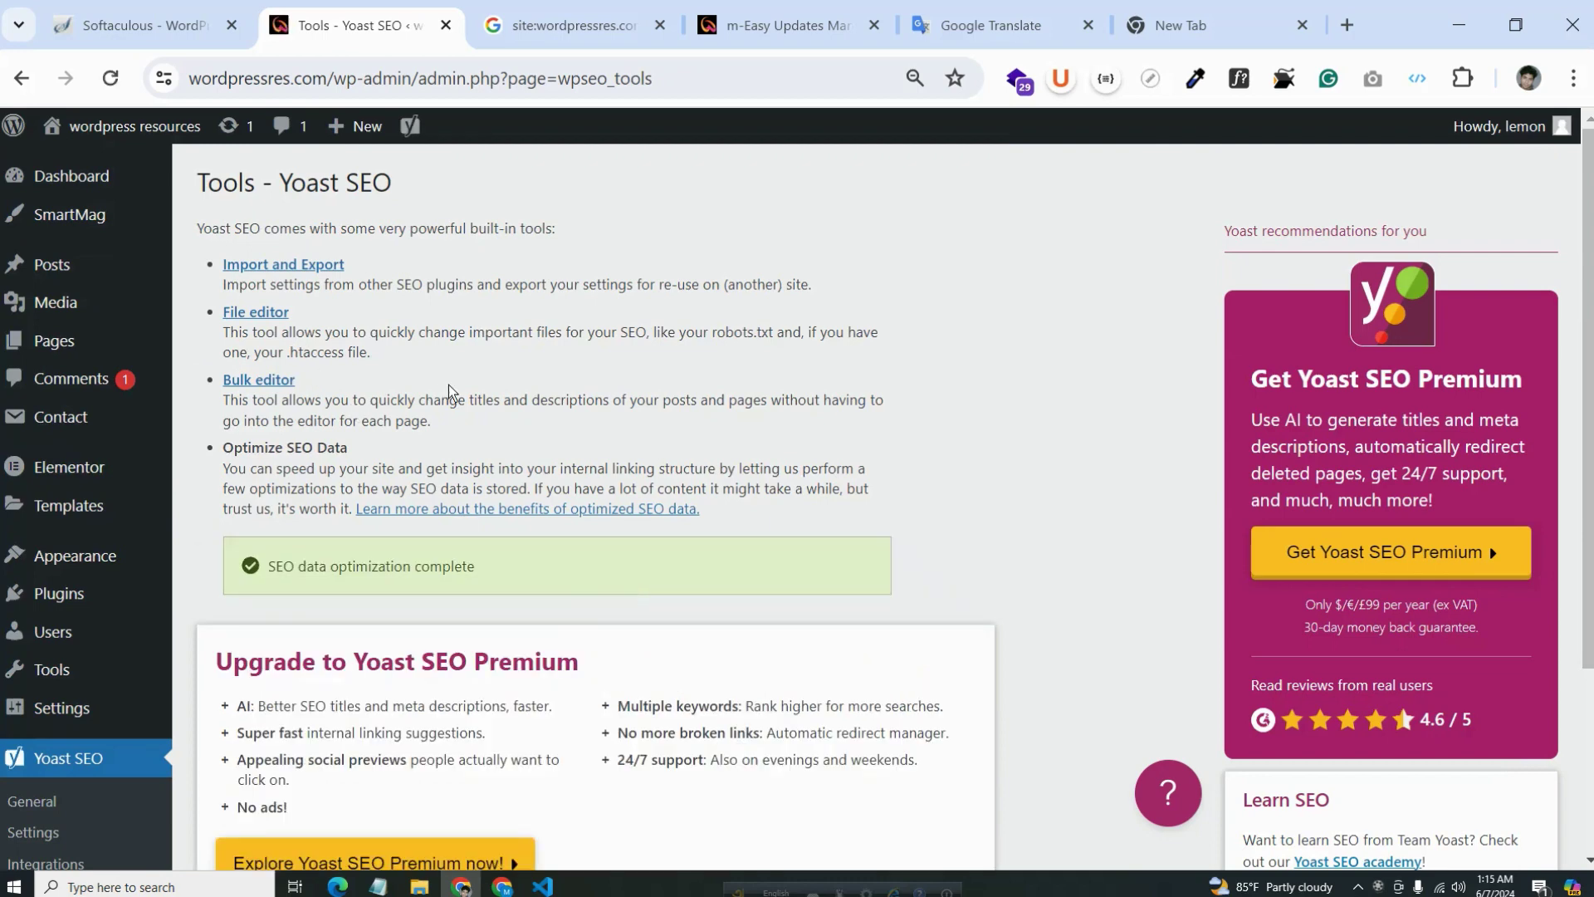
pyautogui.click(257, 319)
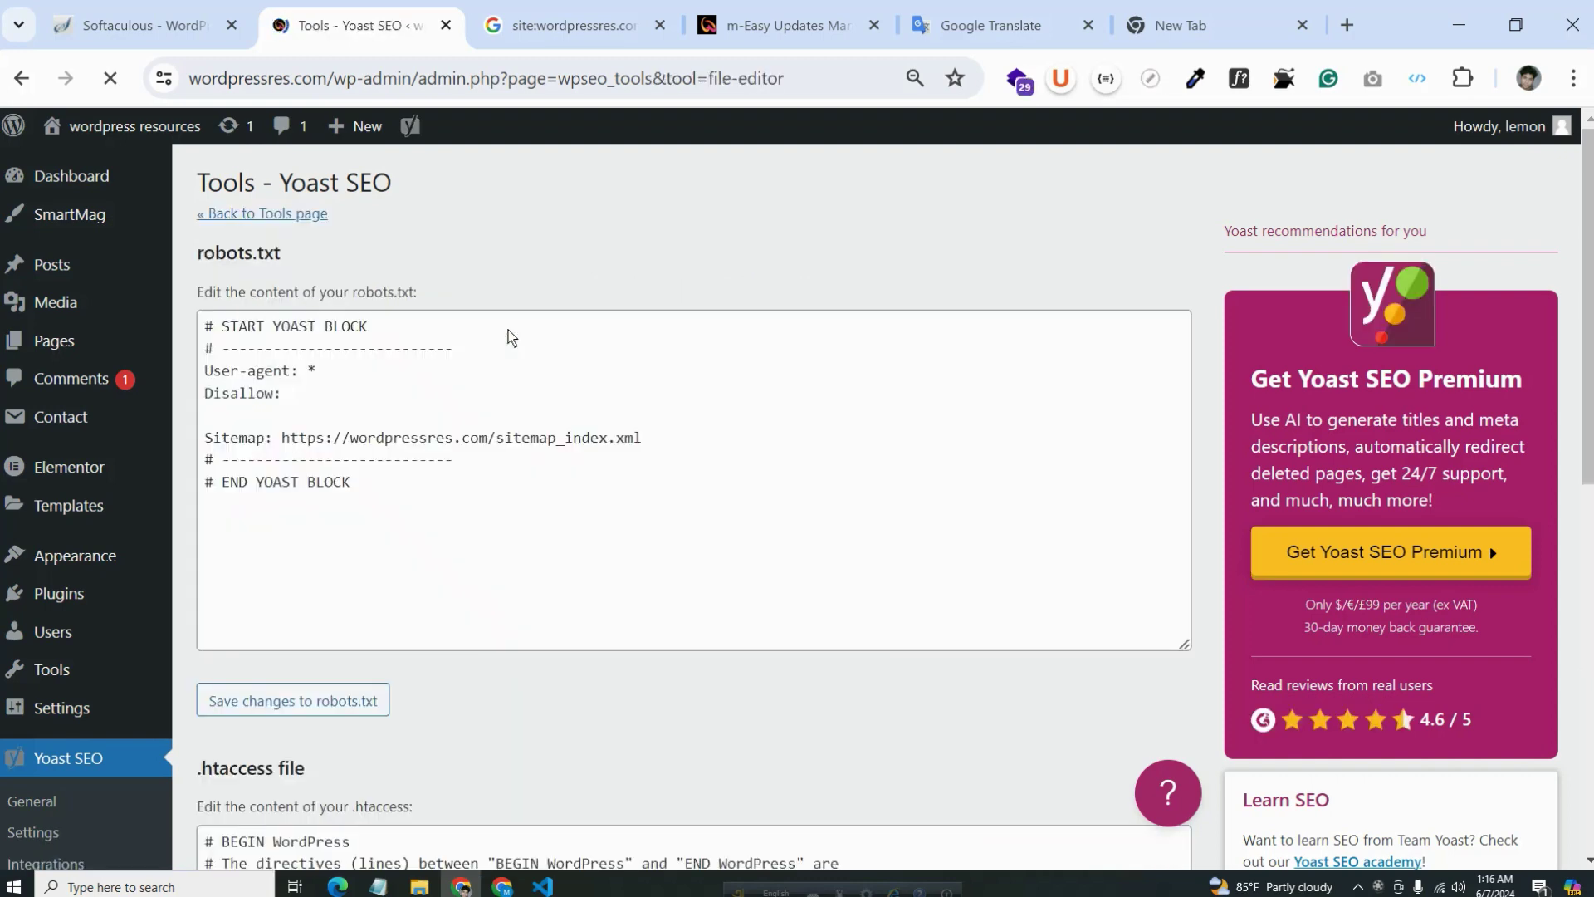
# Step: Examine the robots.txt and .htaccess sections of the Yoast SEO file editor
pyautogui.moveTo(239, 259); pyautogui.dragTo(354, 268)
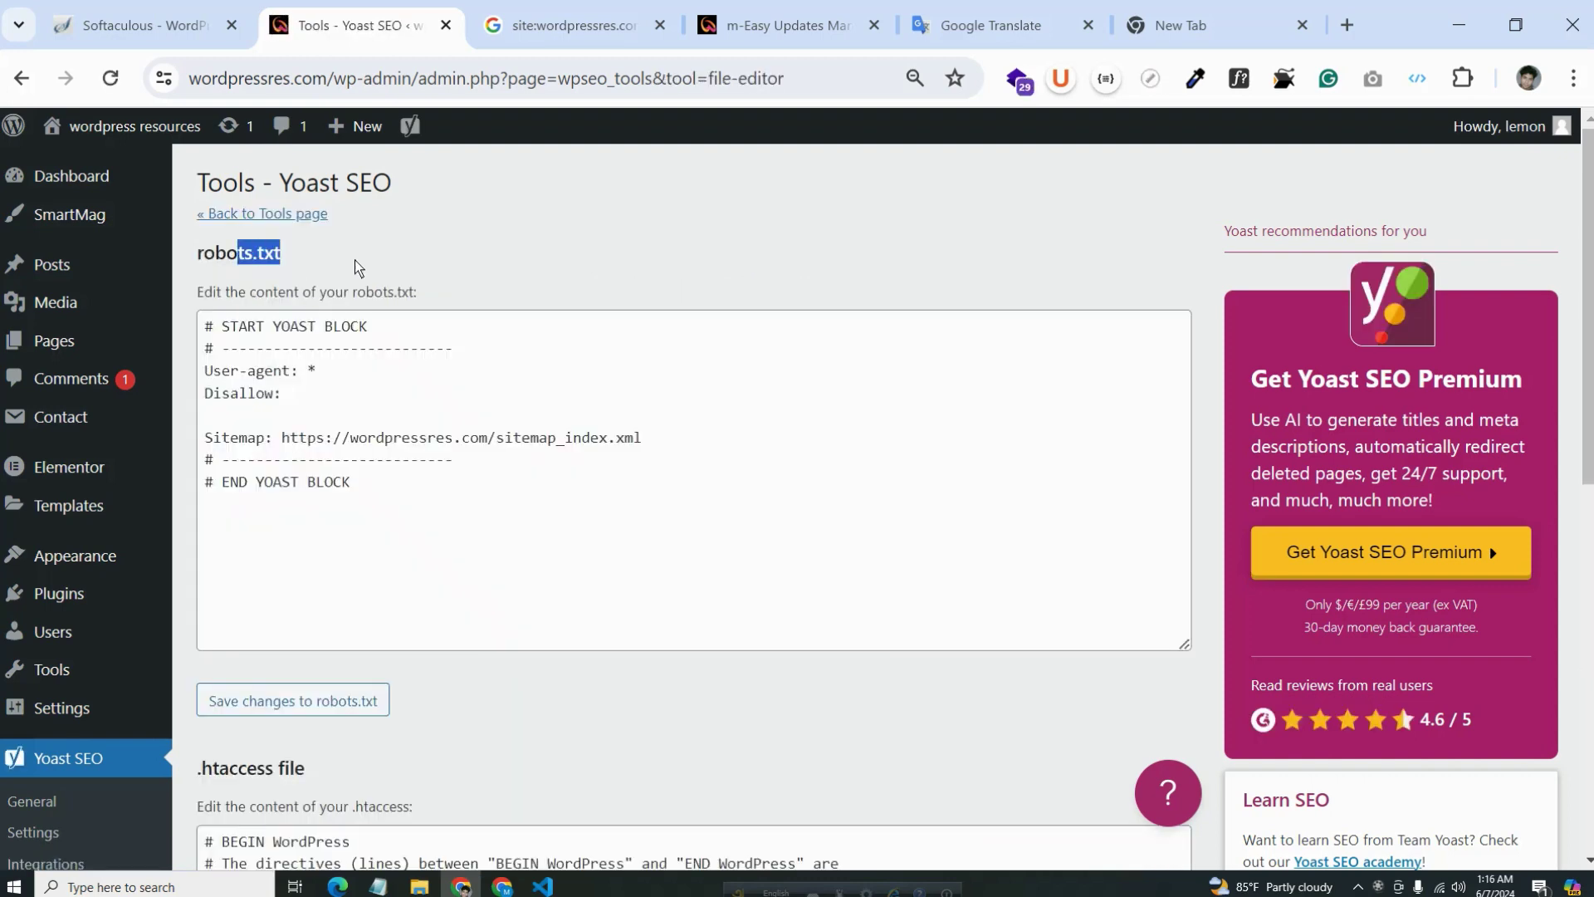
pyautogui.scroll(-5, 508, 495)
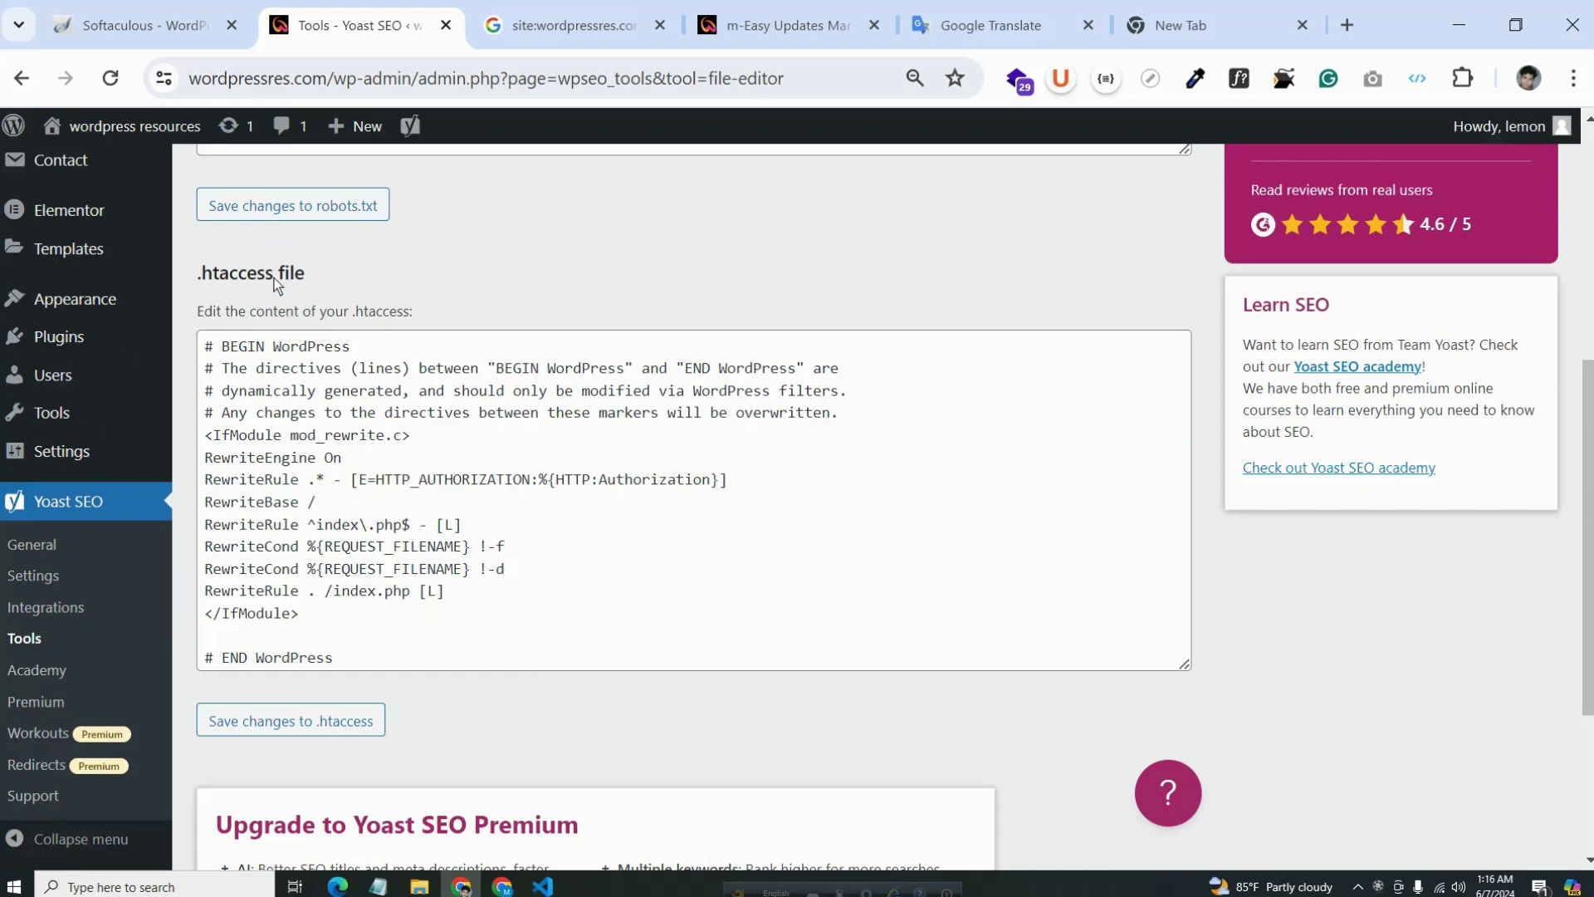
pyautogui.moveTo(267, 278); pyautogui.dragTo(451, 285)
pyautogui.scroll(5, 419, 631)
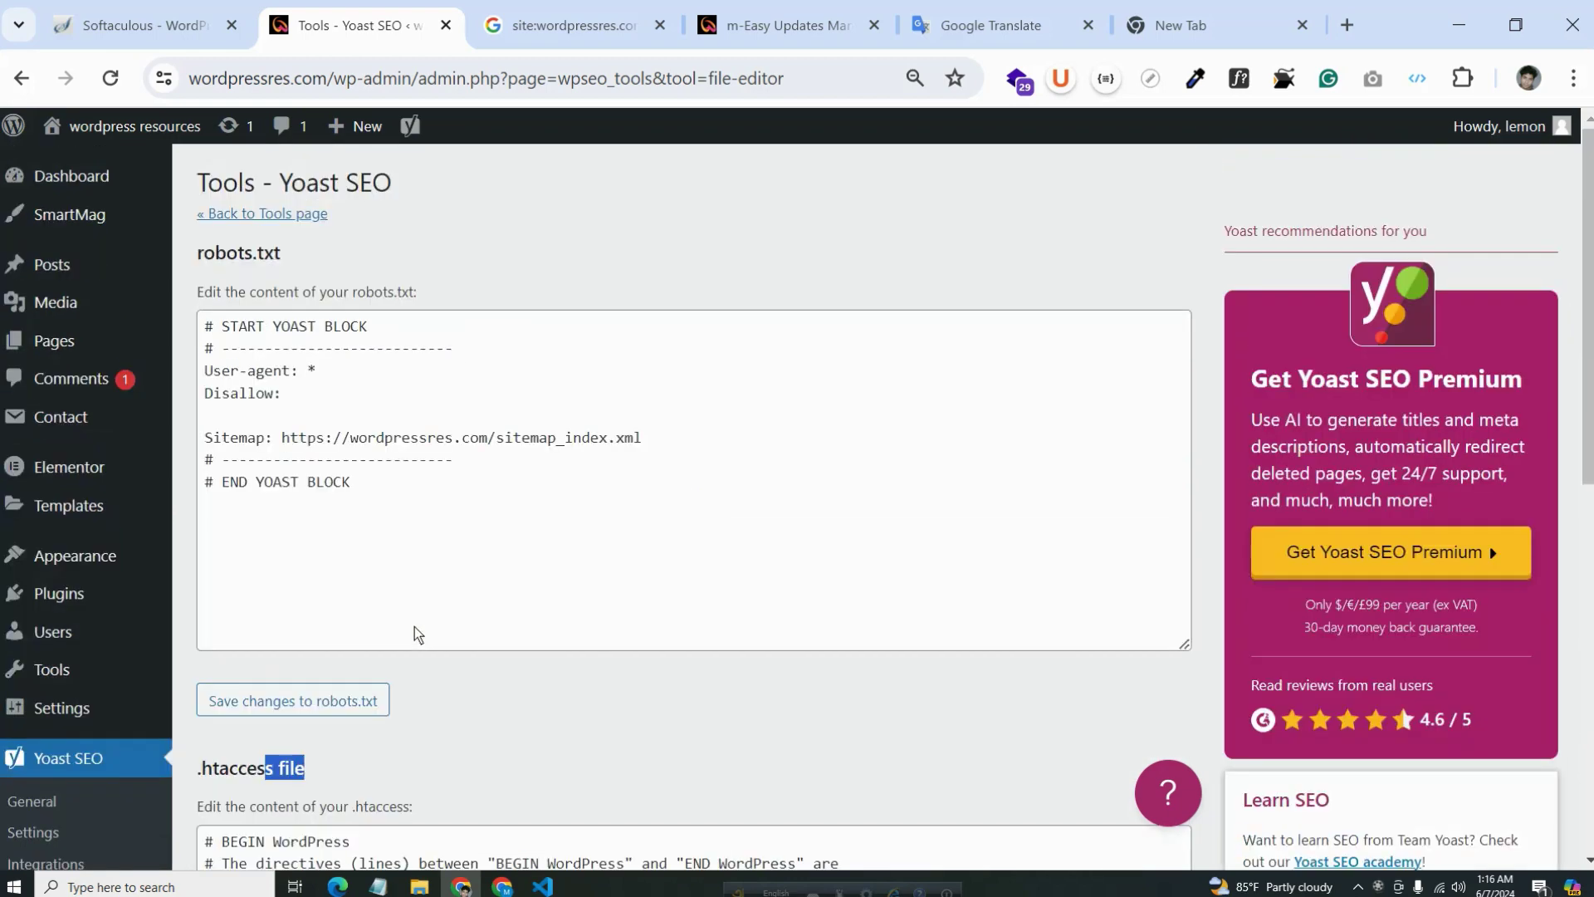
# Step: Review the robots.txt and .htaccess sections and copy the "Disallow:" directive from the robots.txt content
pyautogui.moveTo(239, 259); pyautogui.dragTo(391, 272)
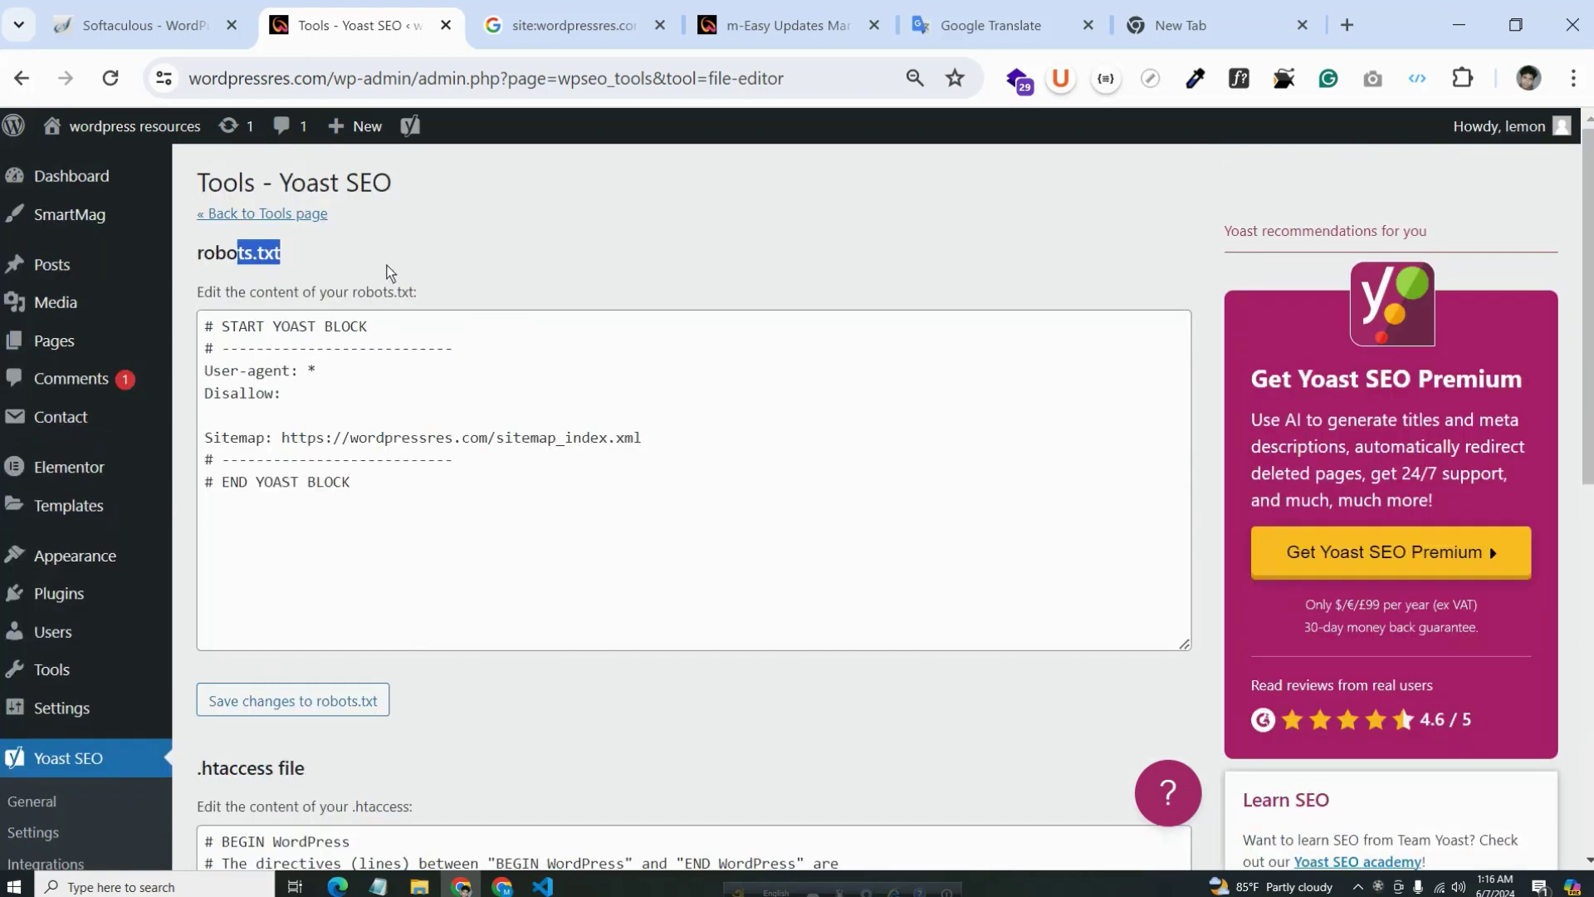
pyautogui.scroll(-4, 352, 476)
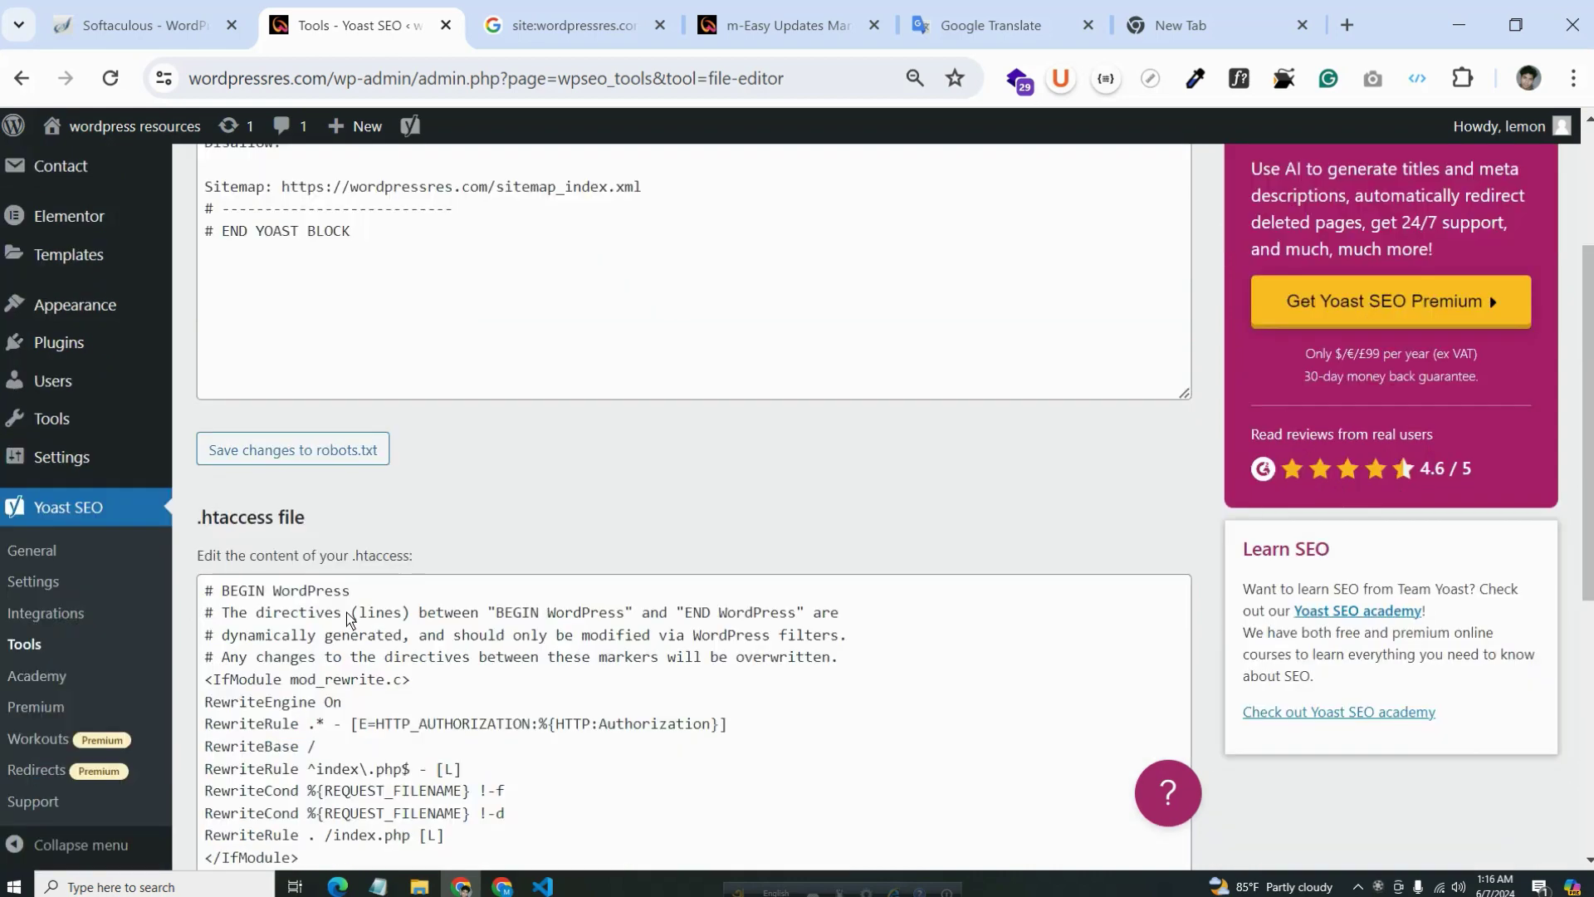
pyautogui.scroll(4, 432, 564)
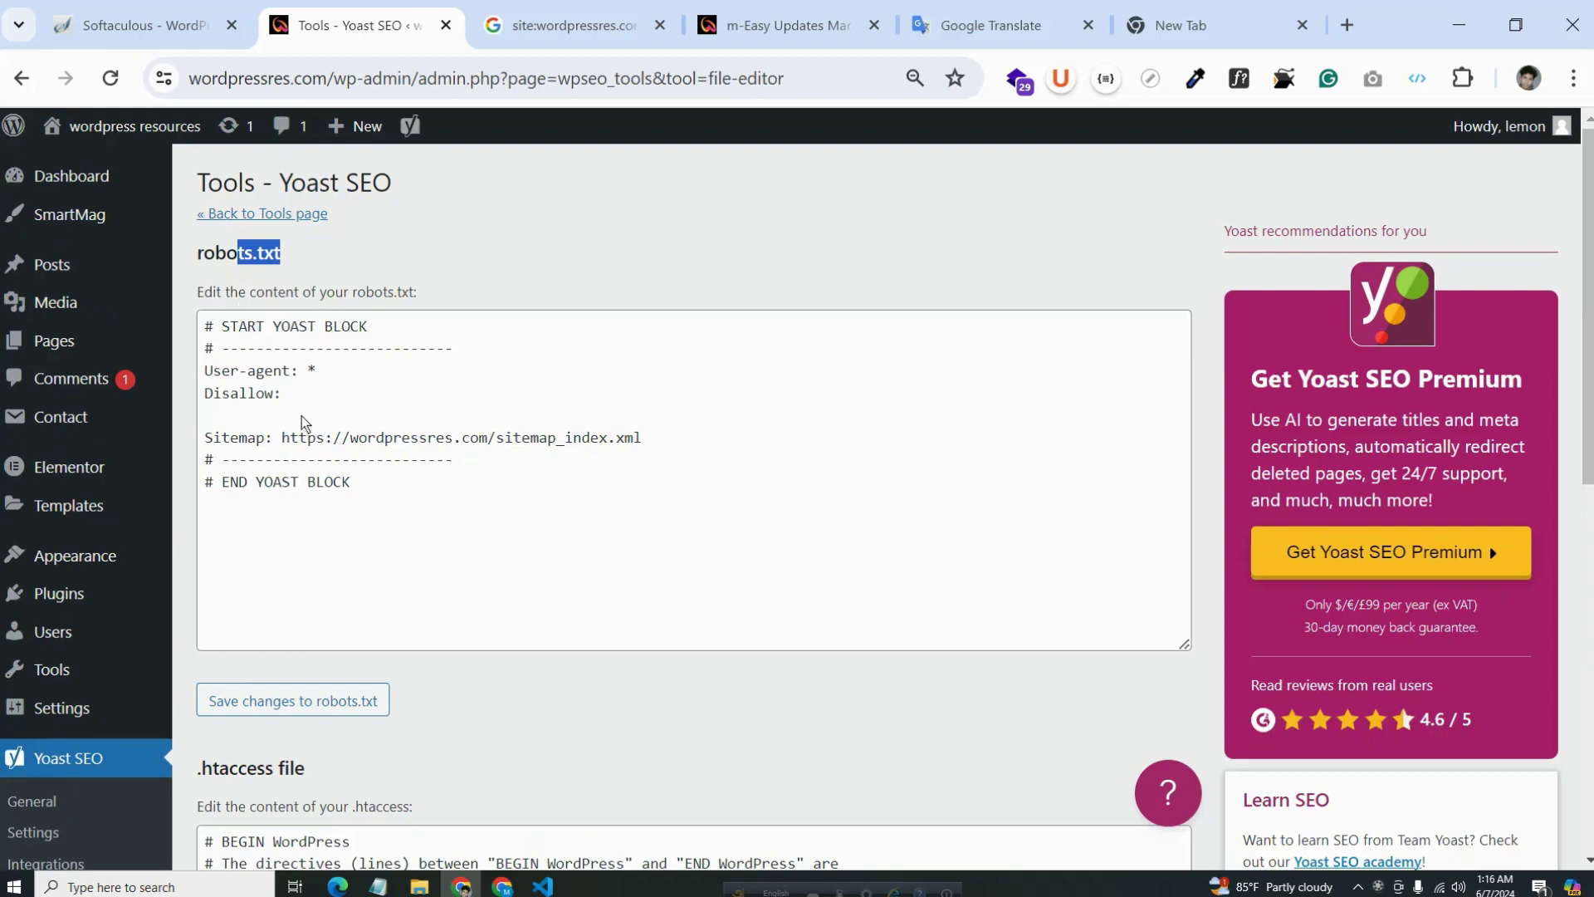
pyautogui.click(286, 395)
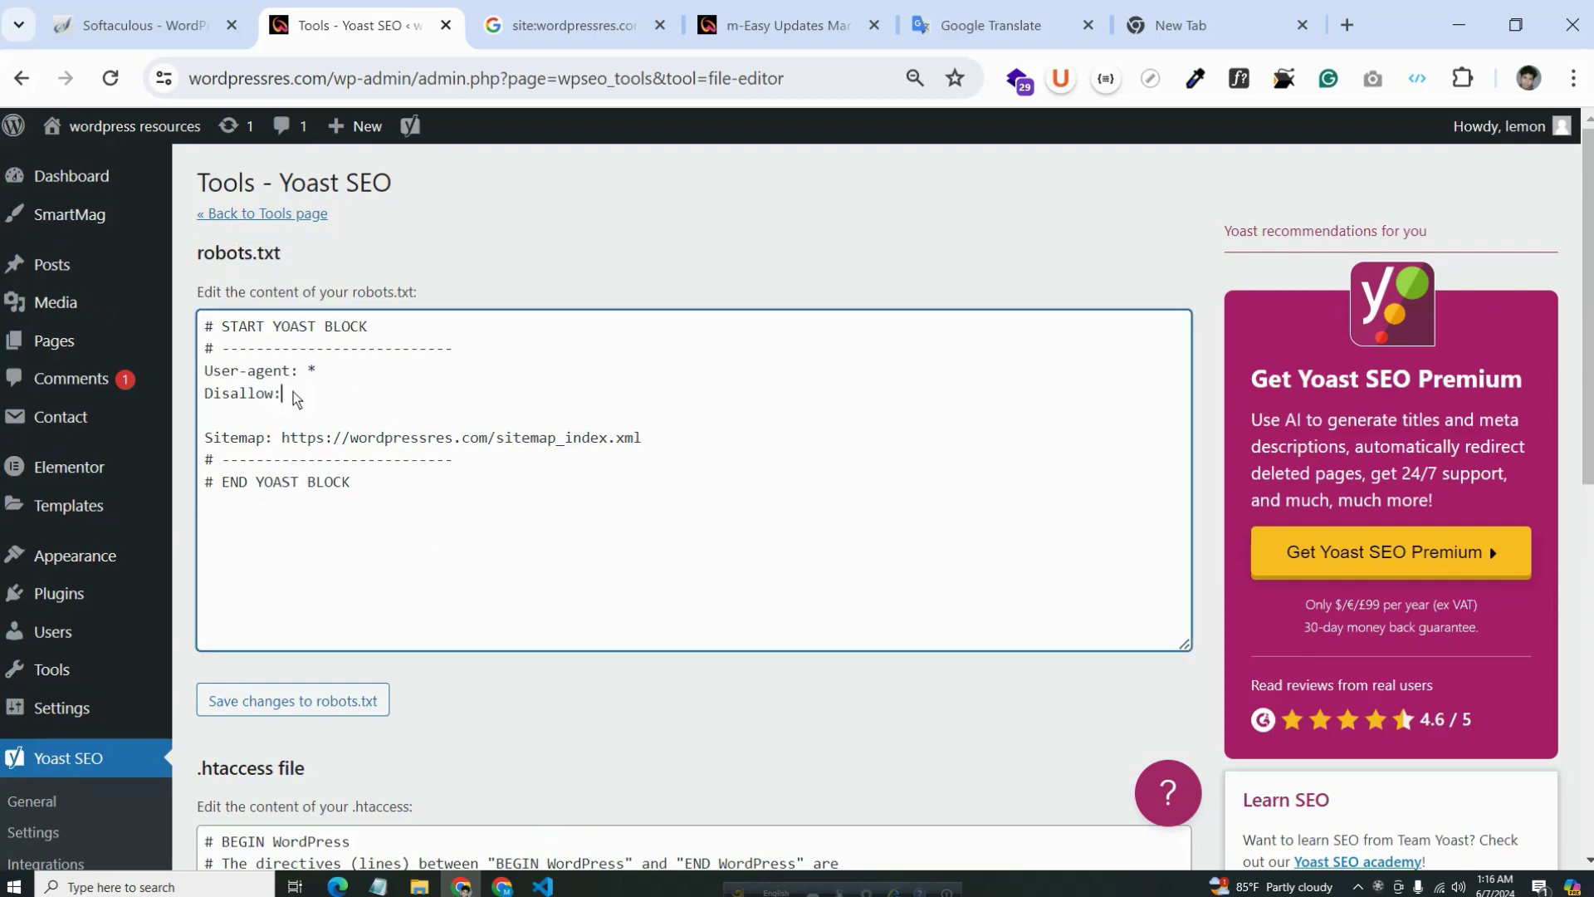
pyautogui.moveTo(283, 396); pyautogui.dragTo(205, 403)
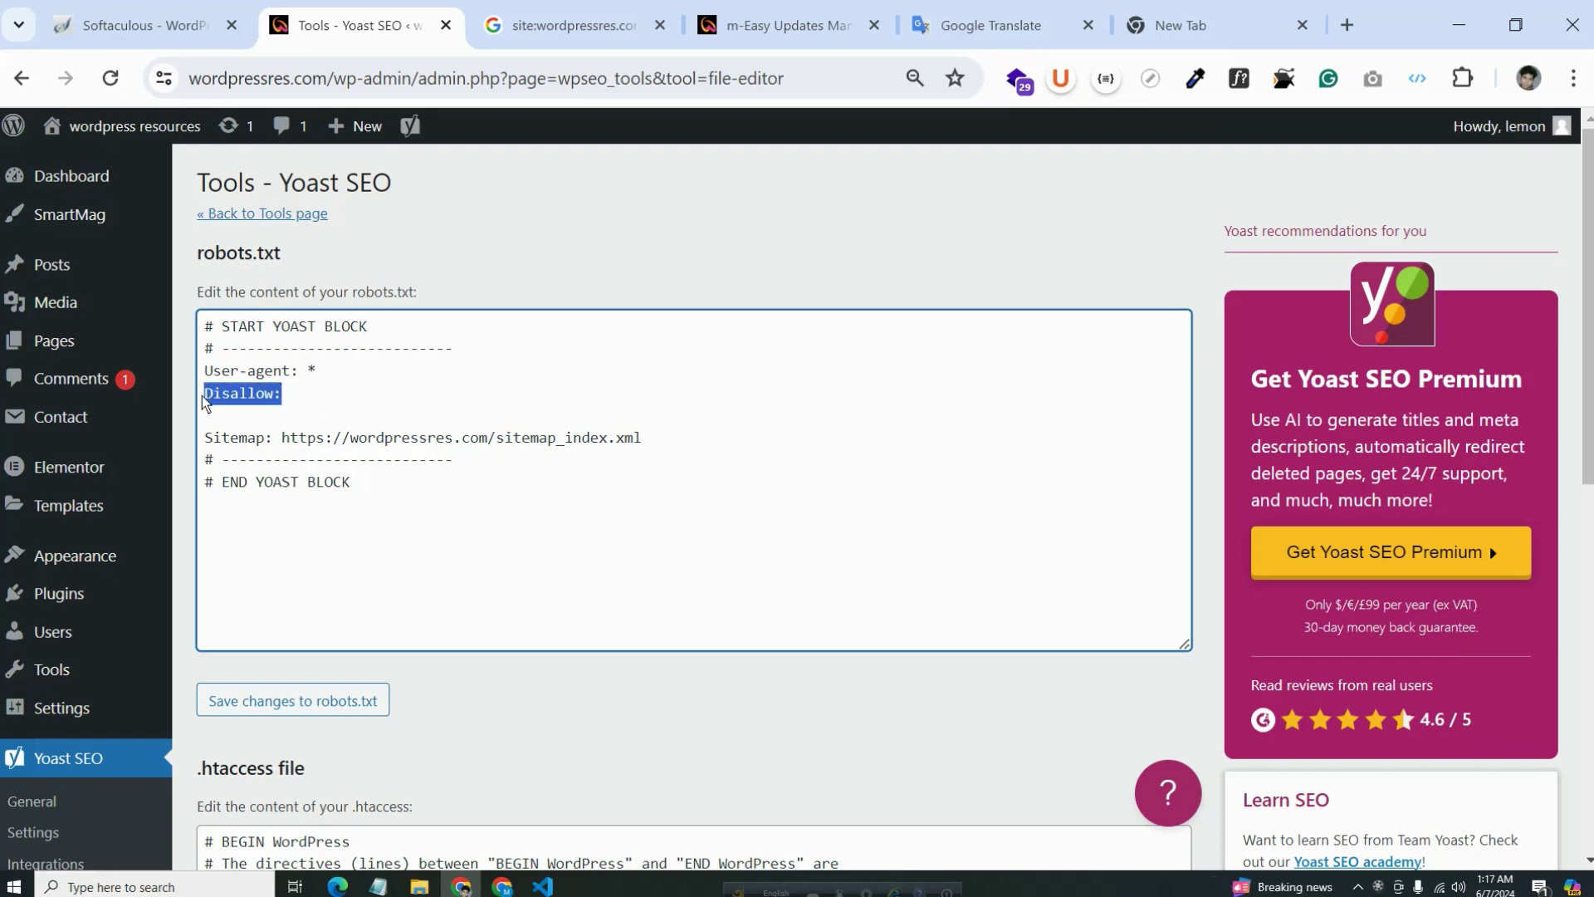
# Step: Switch to Visual Studio Code and set the replacement text for the subdomain list to "Disallow:"
pyautogui.click(543, 885)
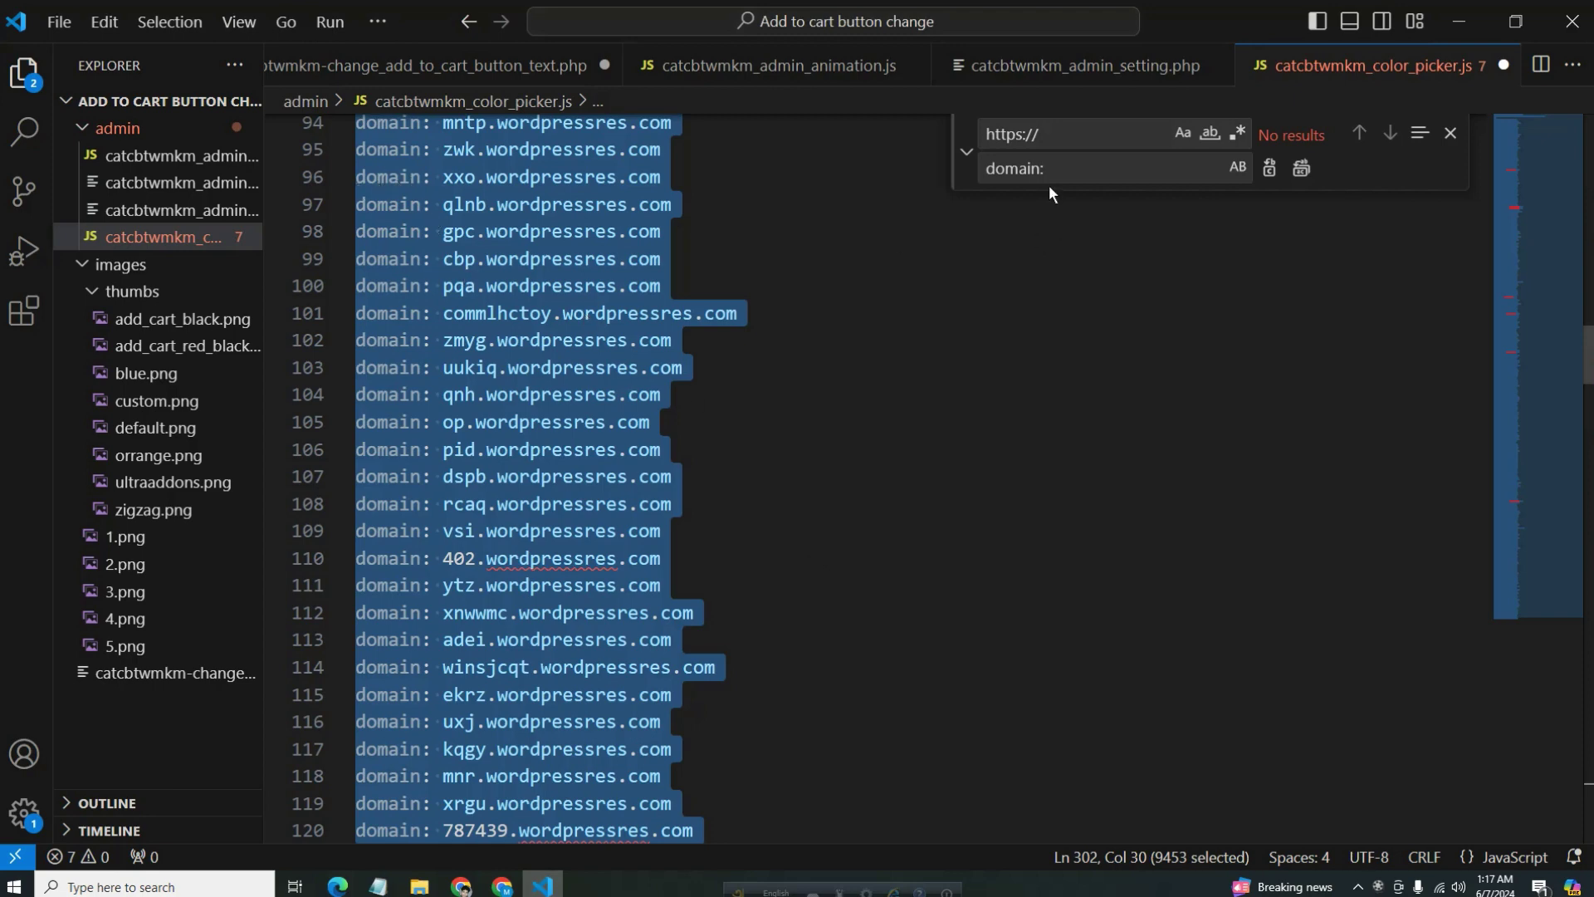
pyautogui.moveTo(1060, 164); pyautogui.dragTo(973, 171)
pyautogui.press('super+c')
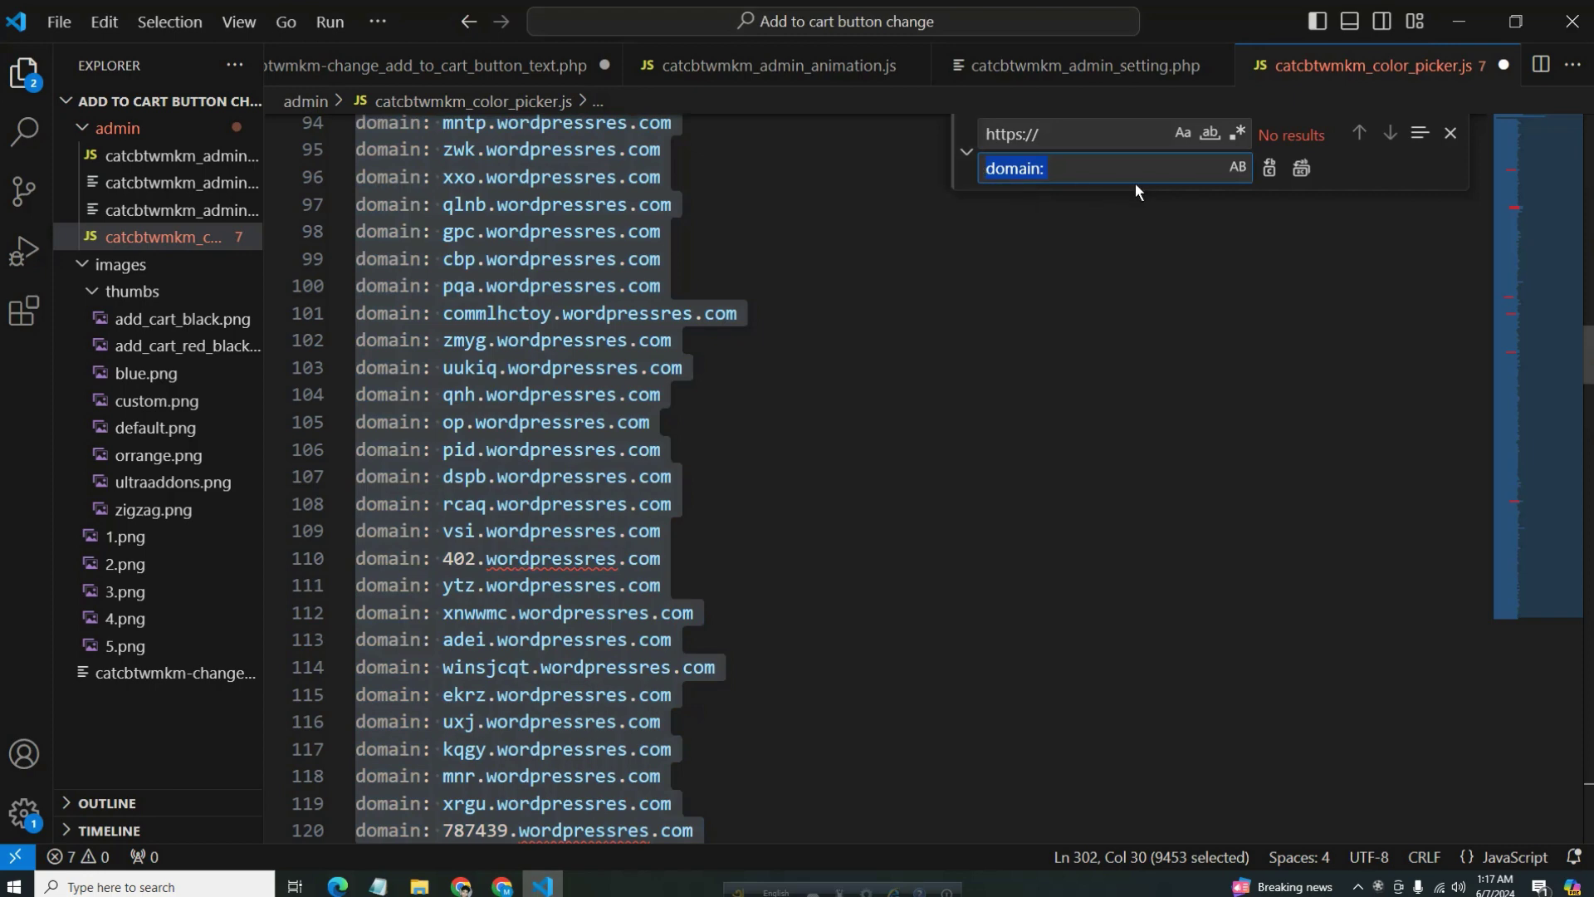
pyautogui.press('BackSpace')
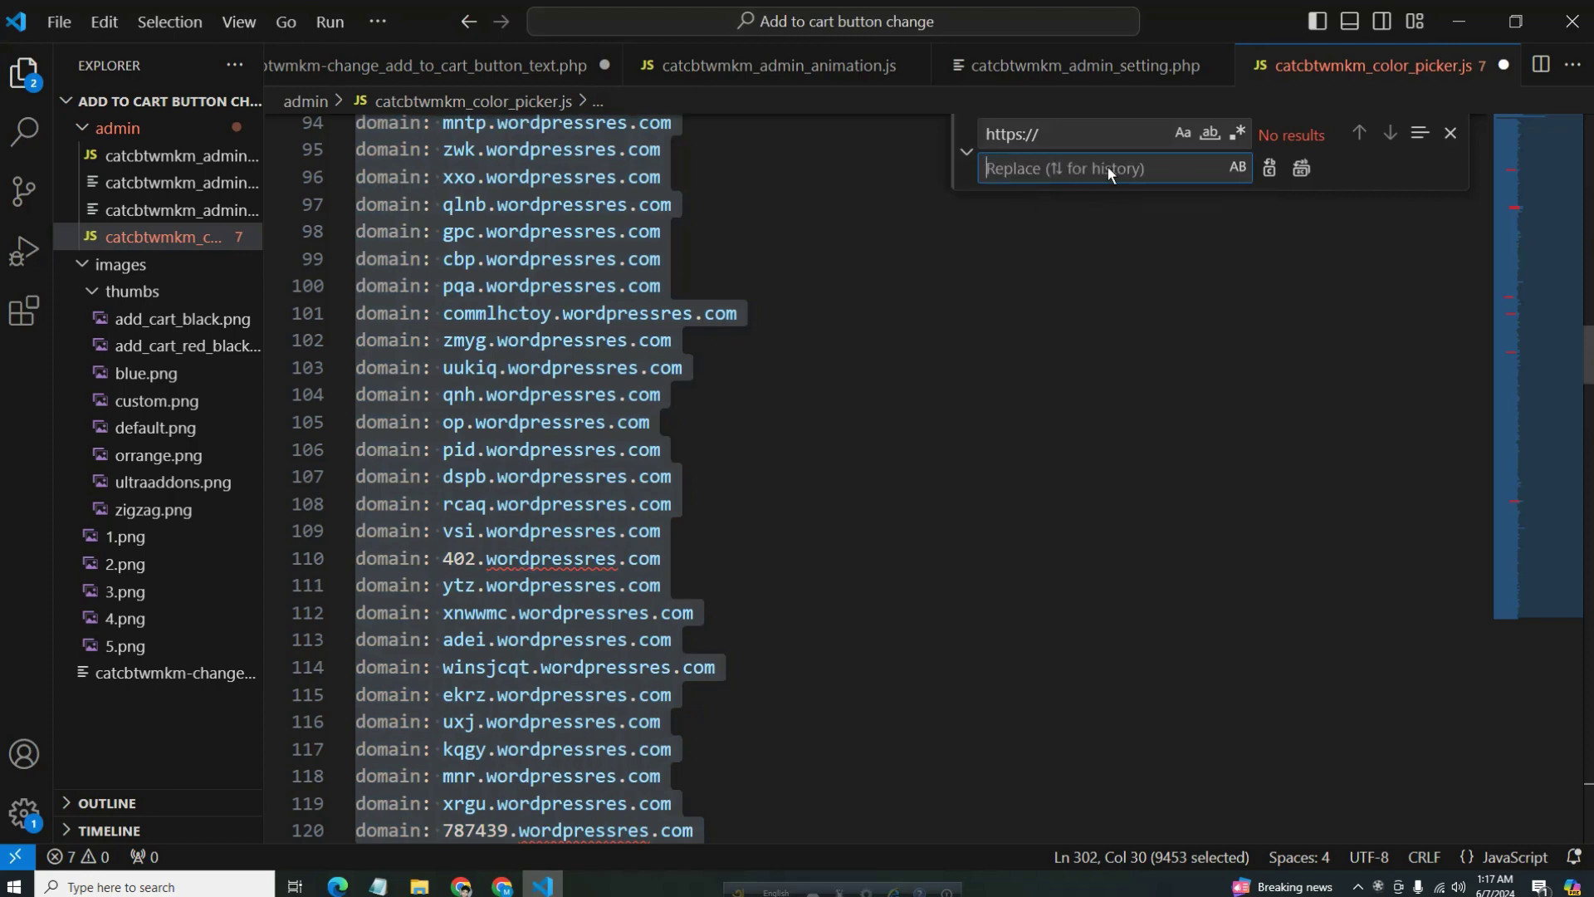
pyautogui.press('super+v')
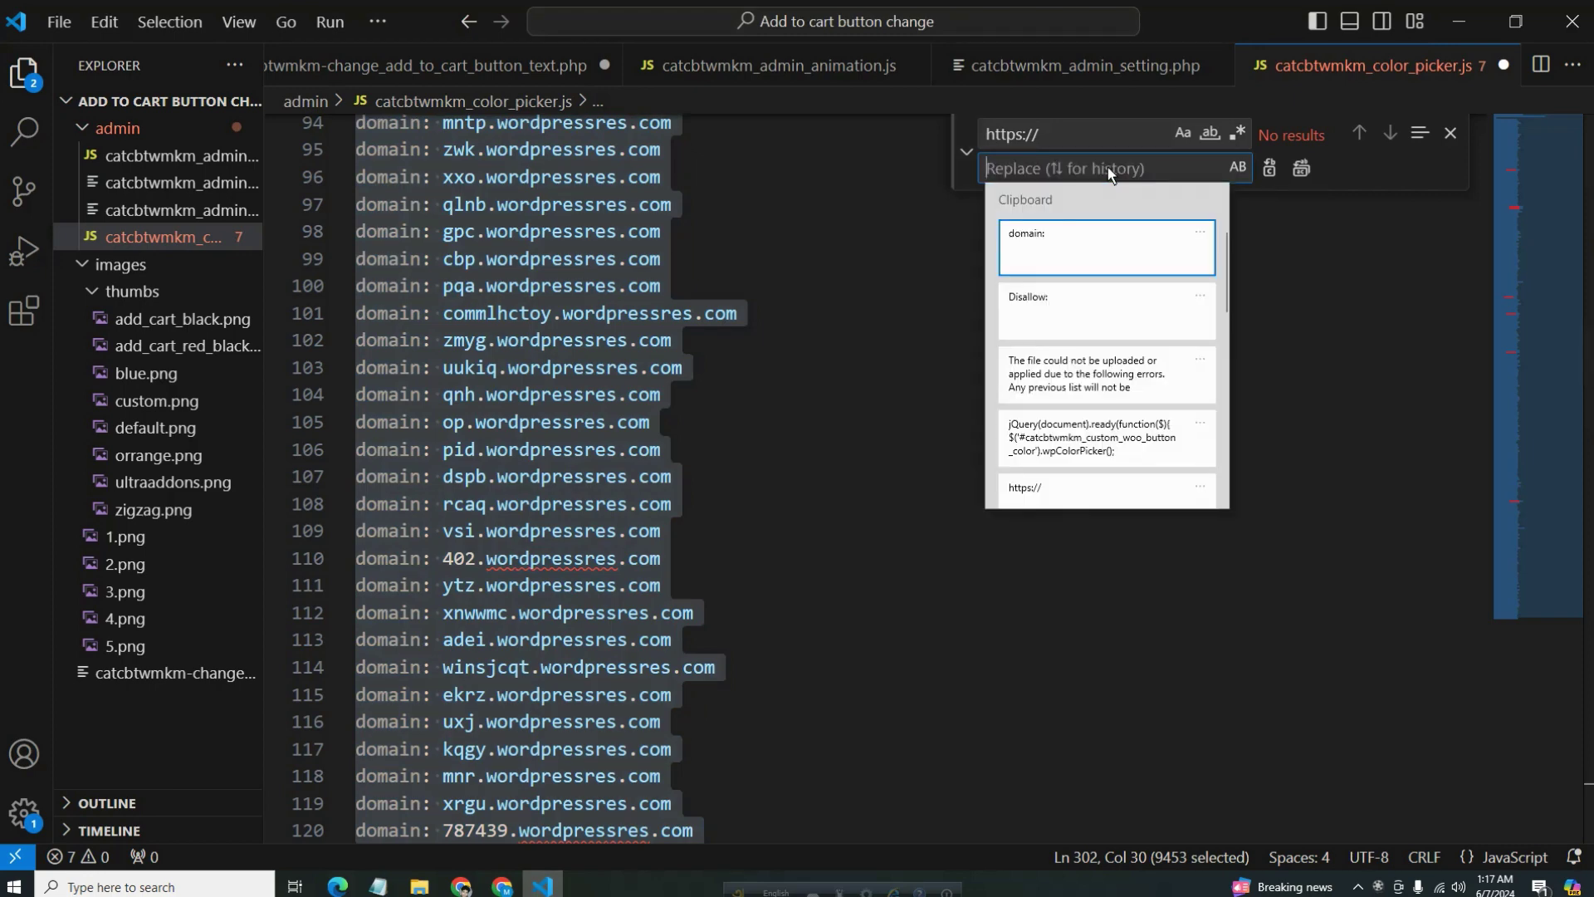
pyautogui.click(1075, 312)
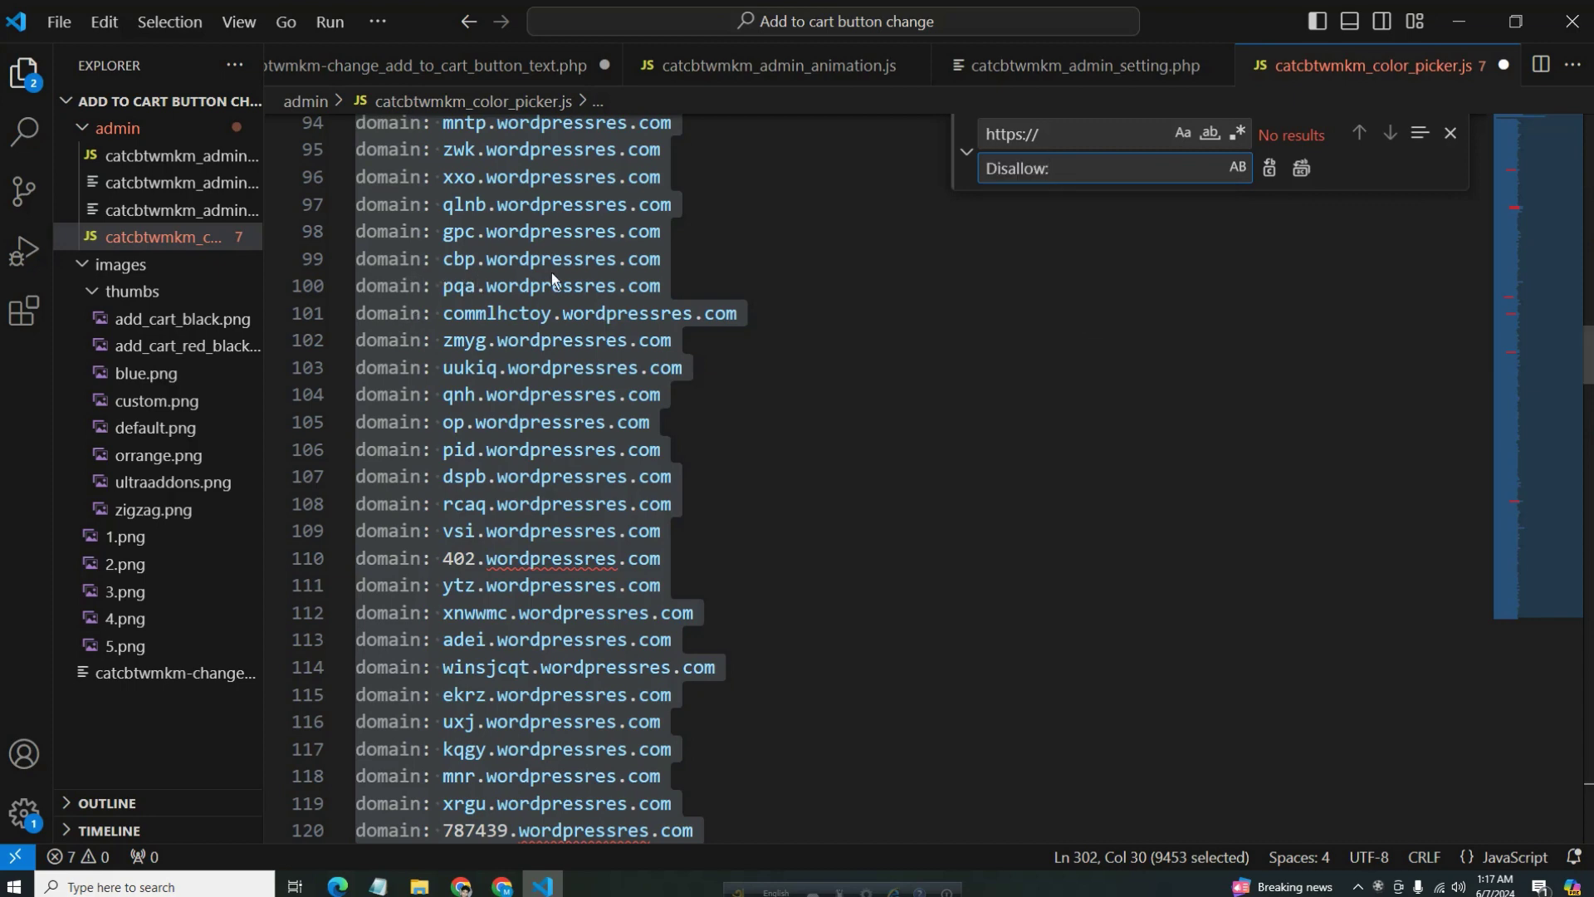
# Step: Set the search text to "domain:" and replace all its occurrences in the list with "Disallow:"
pyautogui.click(1052, 133)
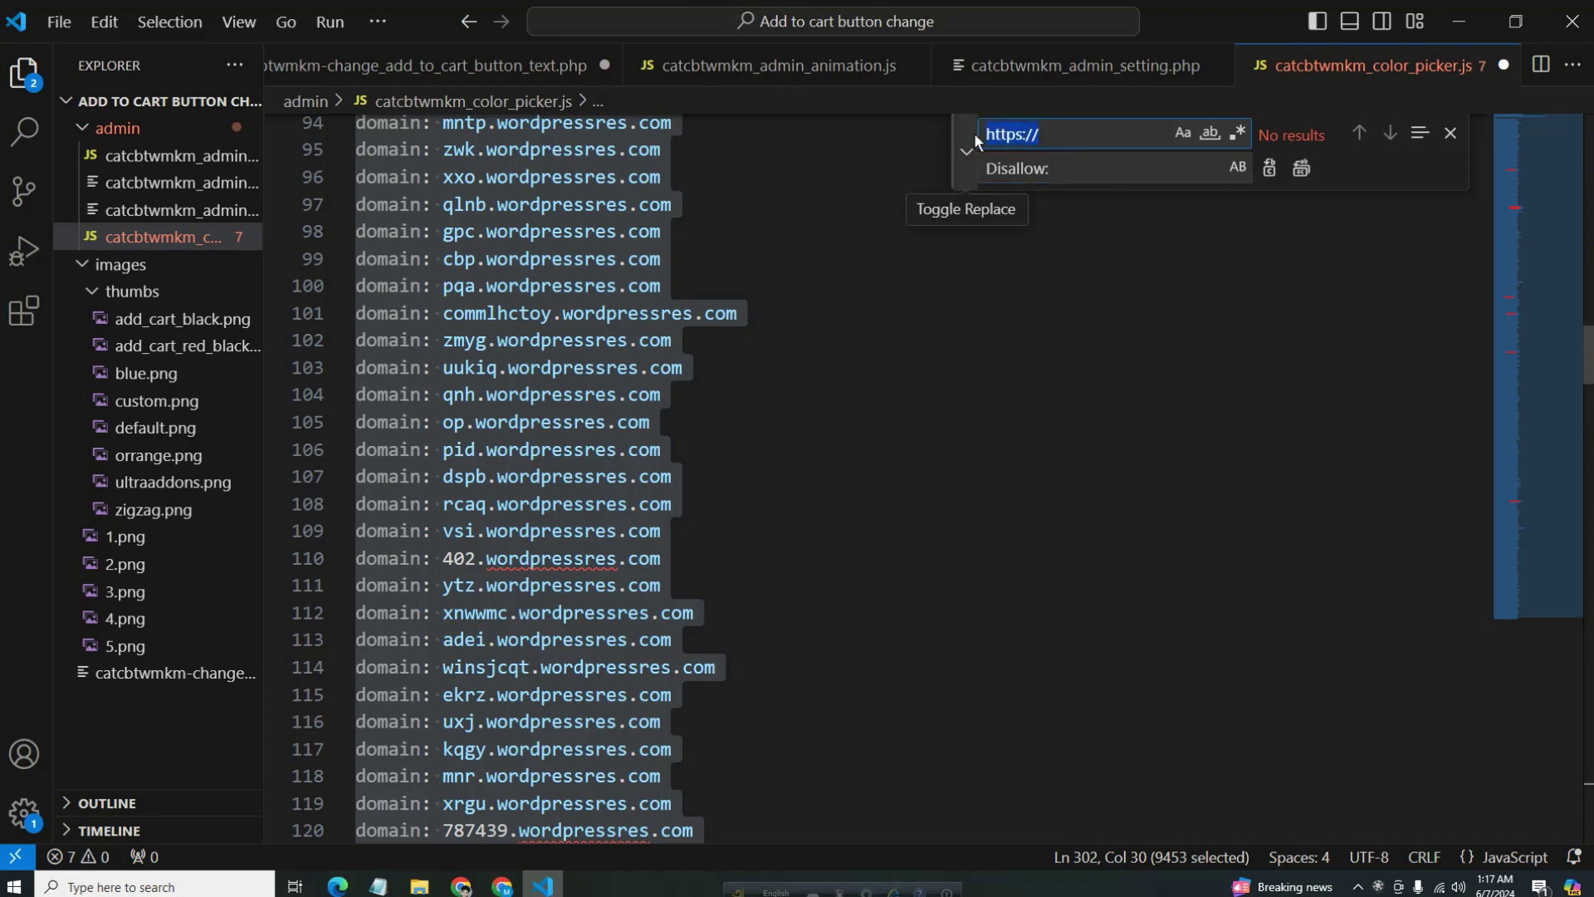
pyautogui.press('super+v')
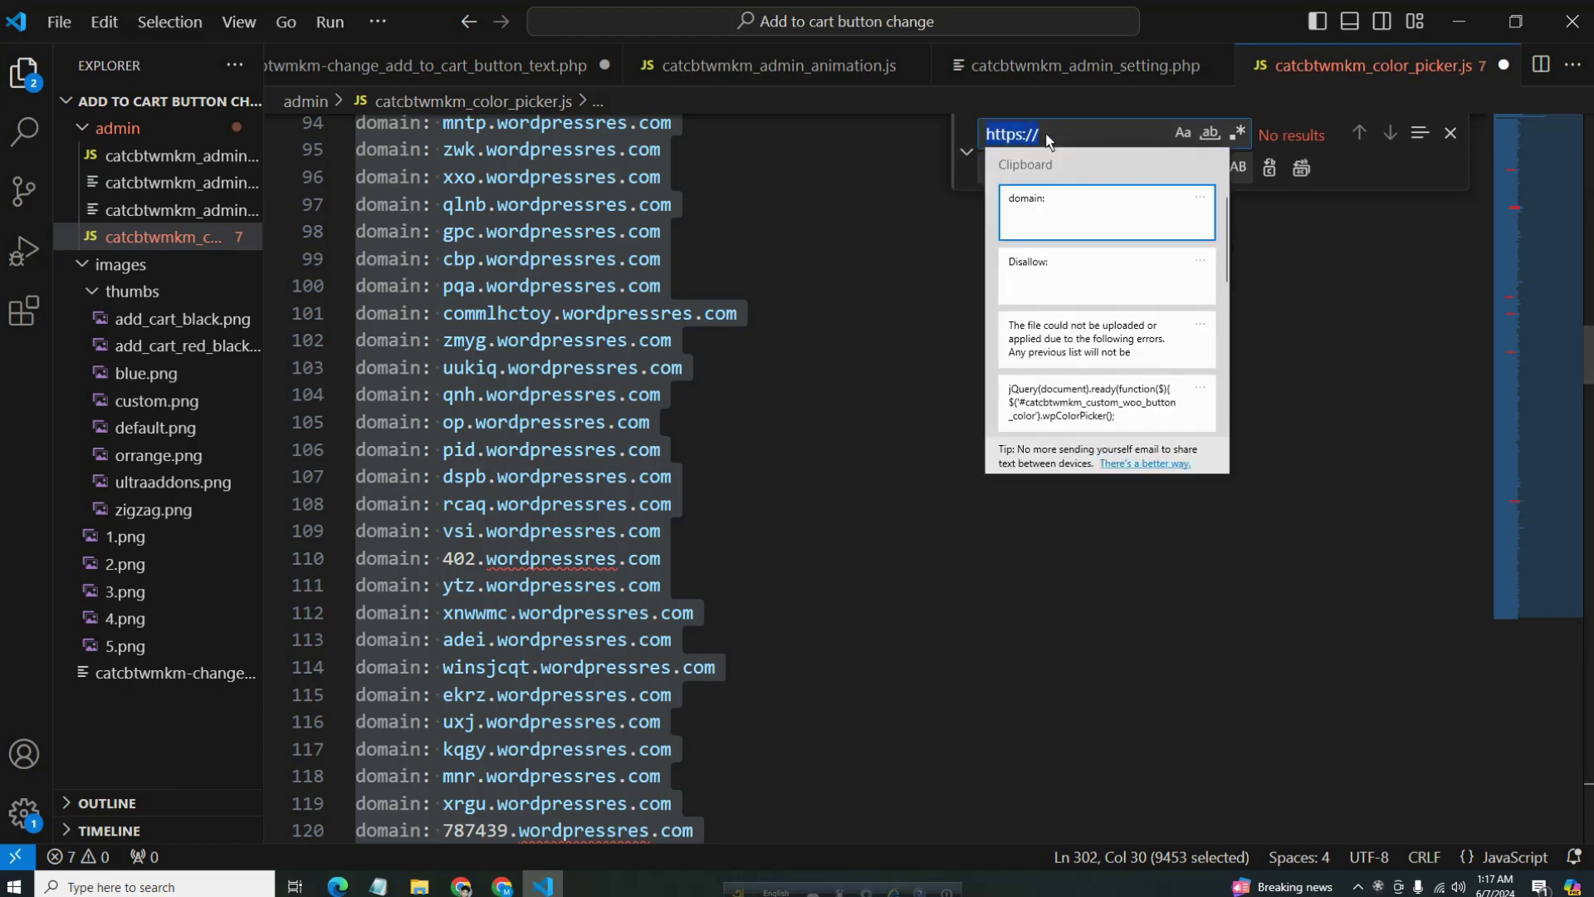
pyautogui.click(1083, 203)
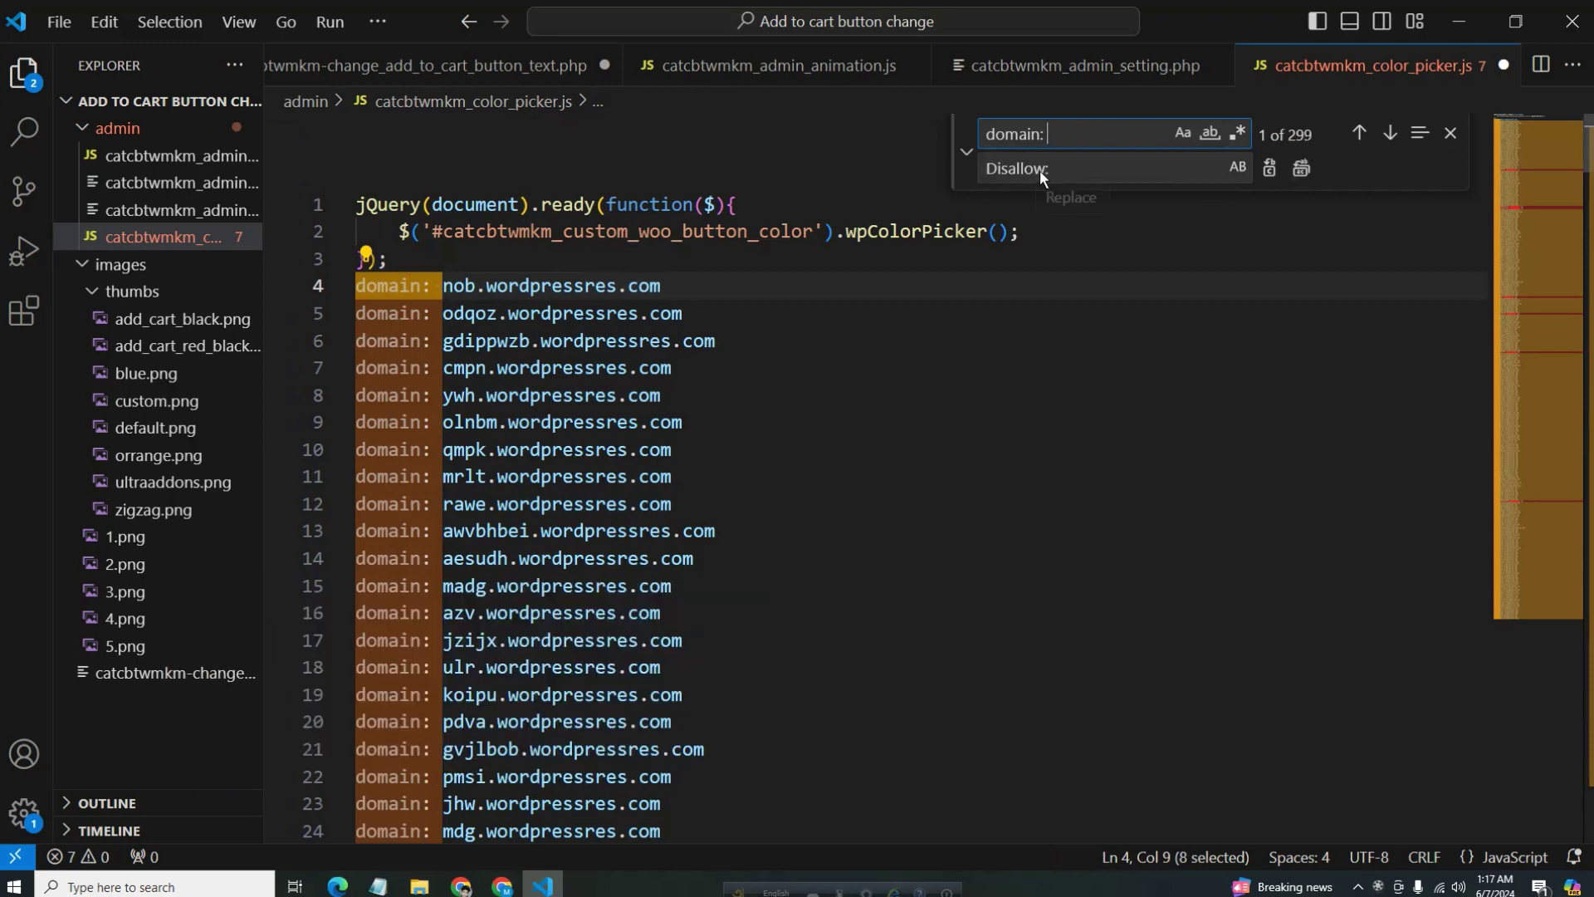
pyautogui.click(1302, 169)
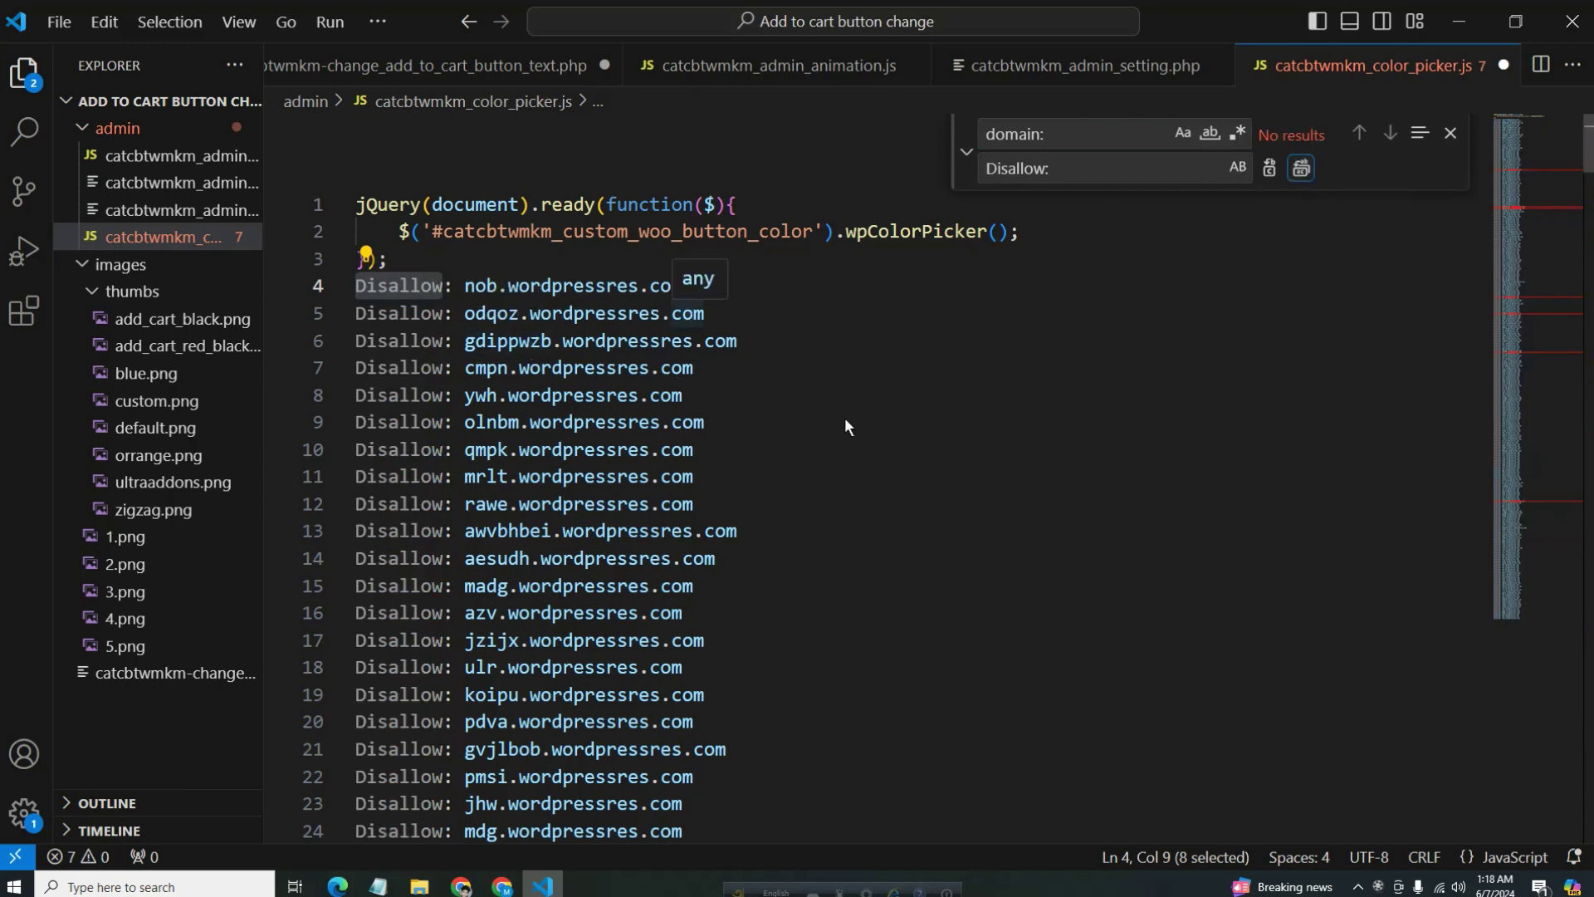
# Step: Switch to the browser and add the Easy Updates Manager post's URL path to the robots.txt Disallow line as an example
pyautogui.click(462, 888)
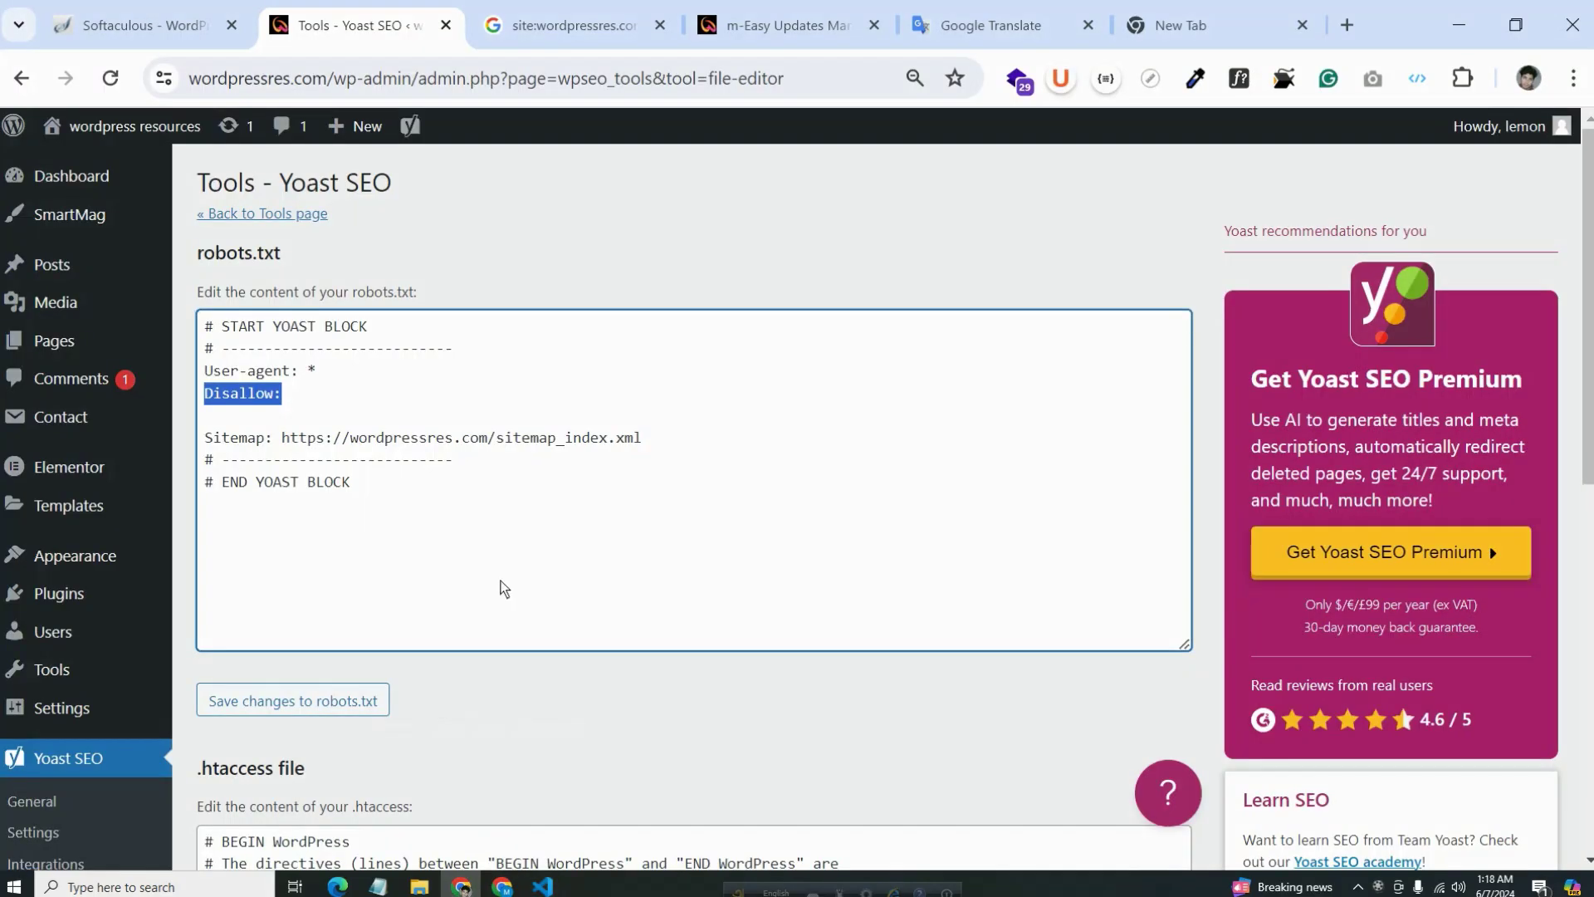
pyautogui.click(310, 404)
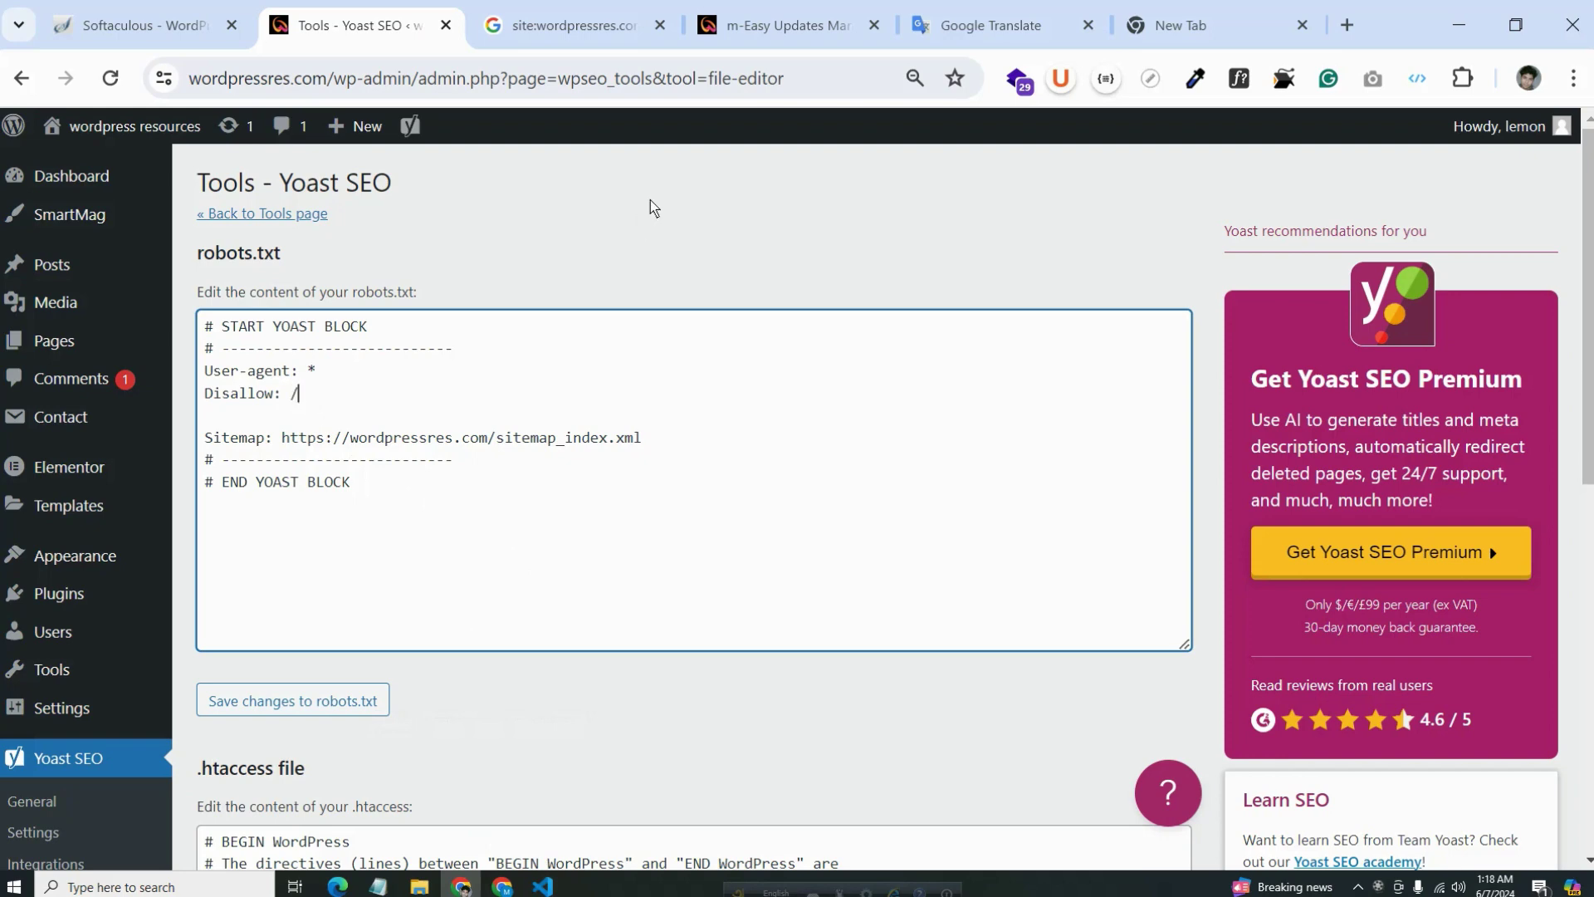
pyautogui.click(789, 25)
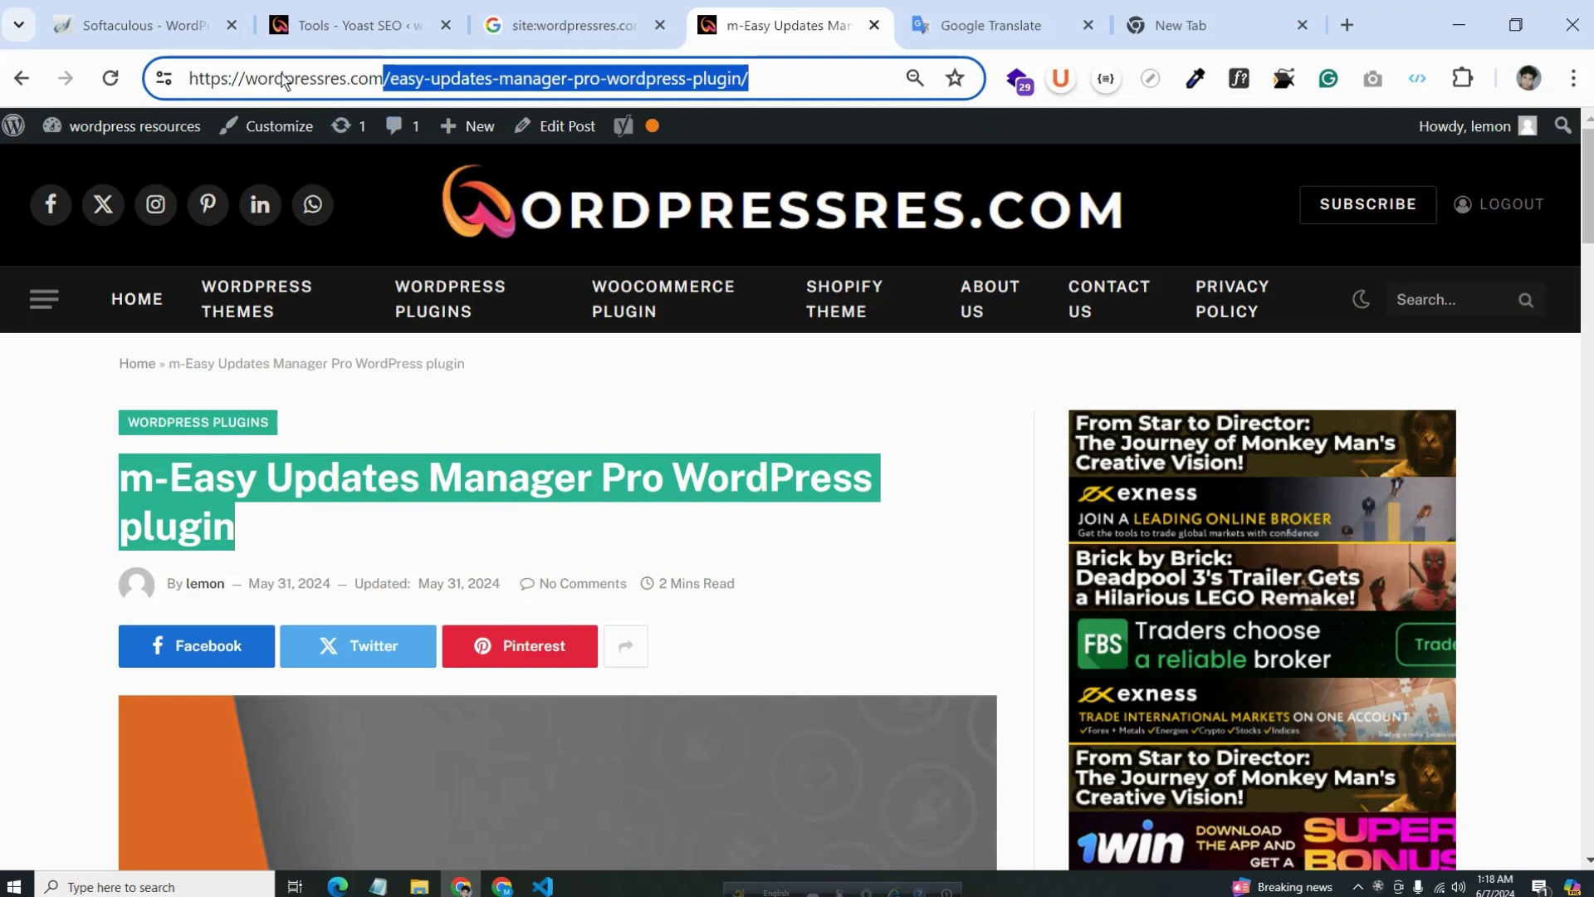
pyautogui.moveTo(296, 81); pyautogui.dragTo(799, 91)
pyautogui.hotkey('ctrl', 'c')
pyautogui.click(390, 83)
pyautogui.click(573, 25)
pyautogui.click(344, 16)
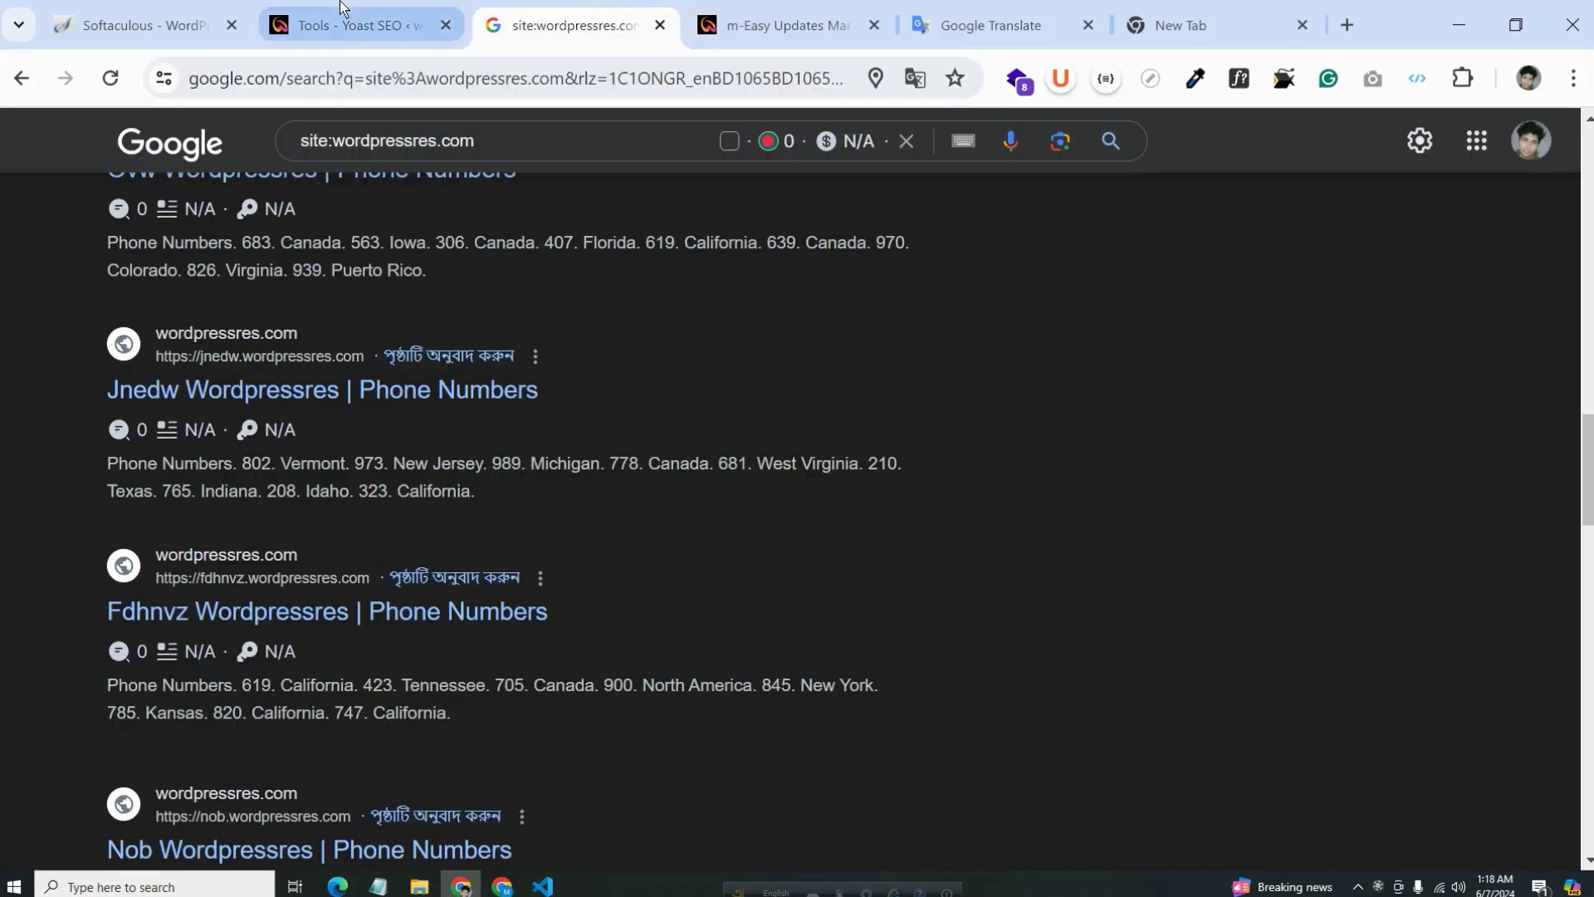
pyautogui.hotkey('ctrl', 'v')
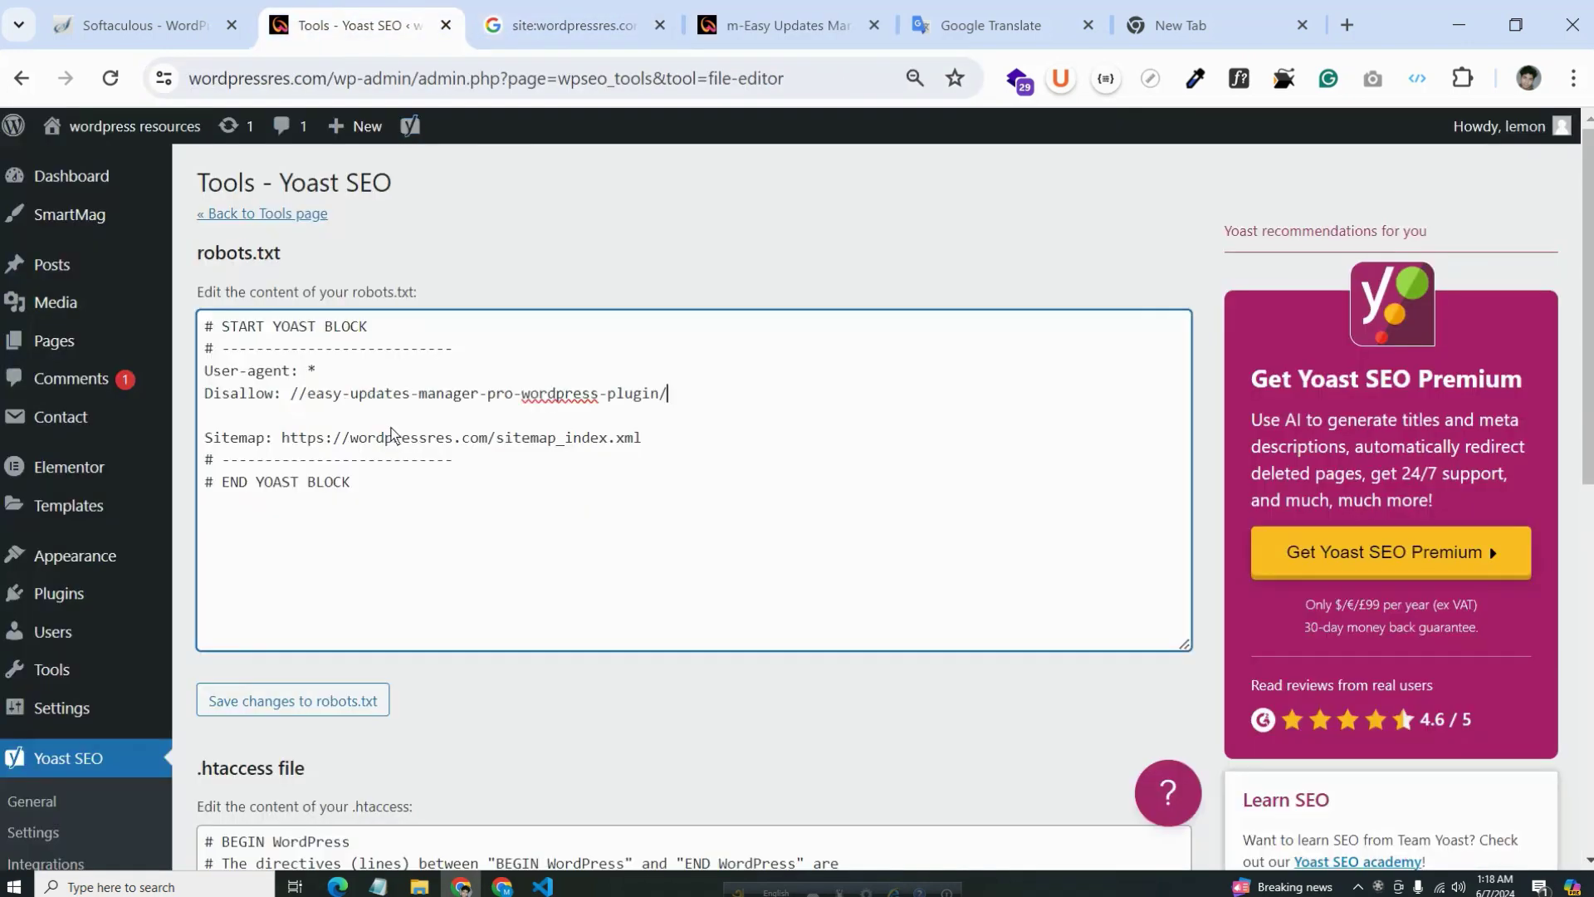
# Step: Trim the extra slashes so the Disallow line reads "/easy-updates-manager-pro-wordpress-plugin"
pyautogui.click(297, 396)
pyautogui.click(784, 25)
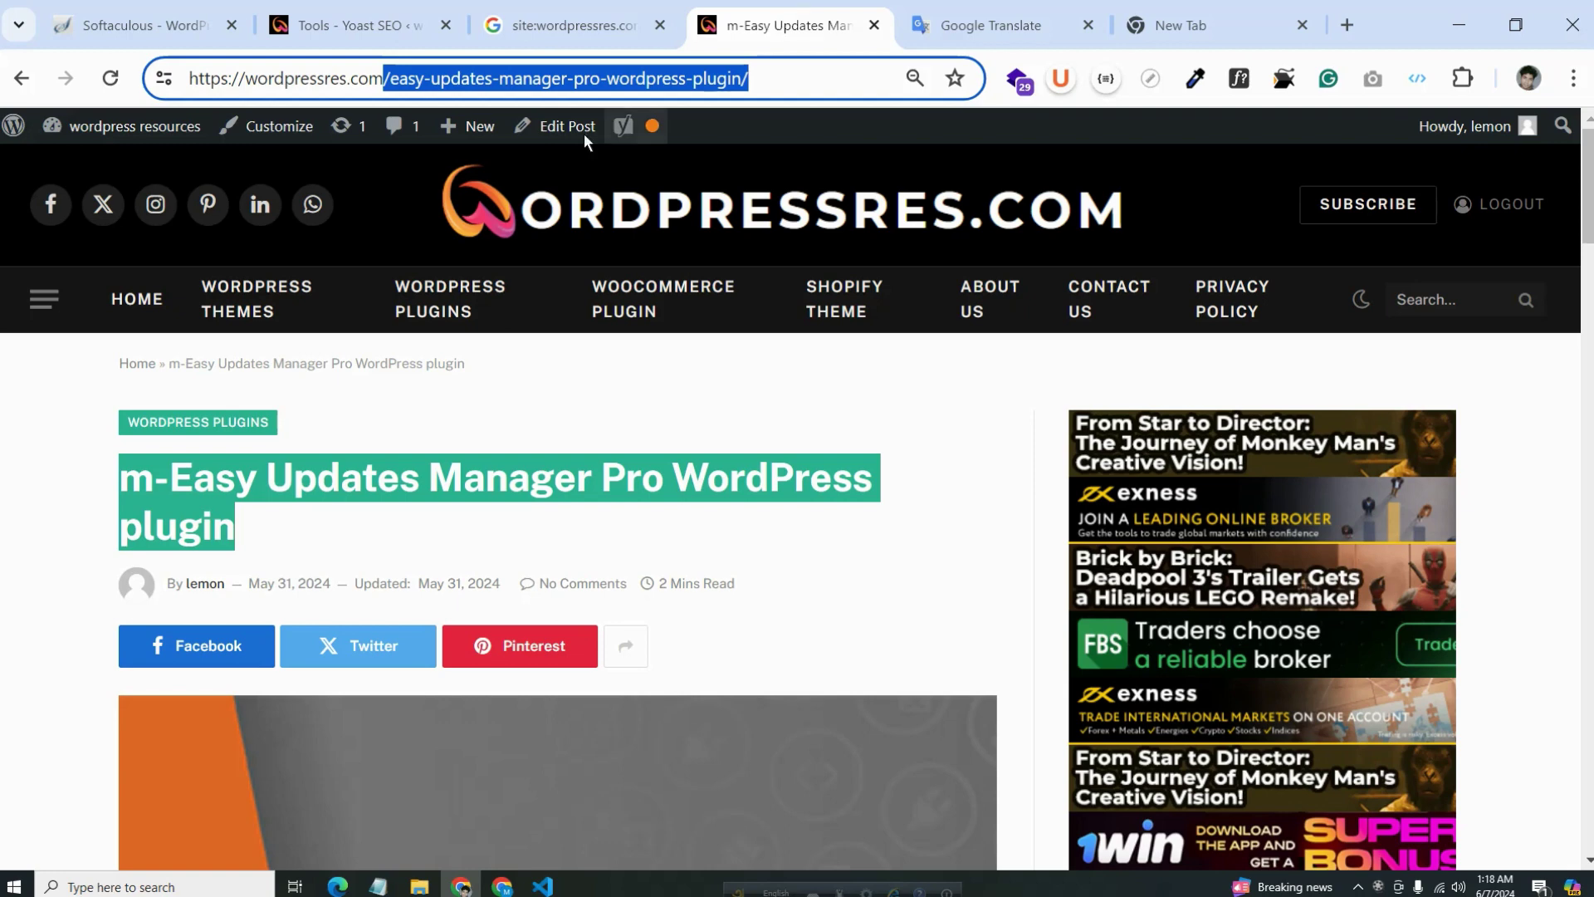
pyautogui.click(398, 20)
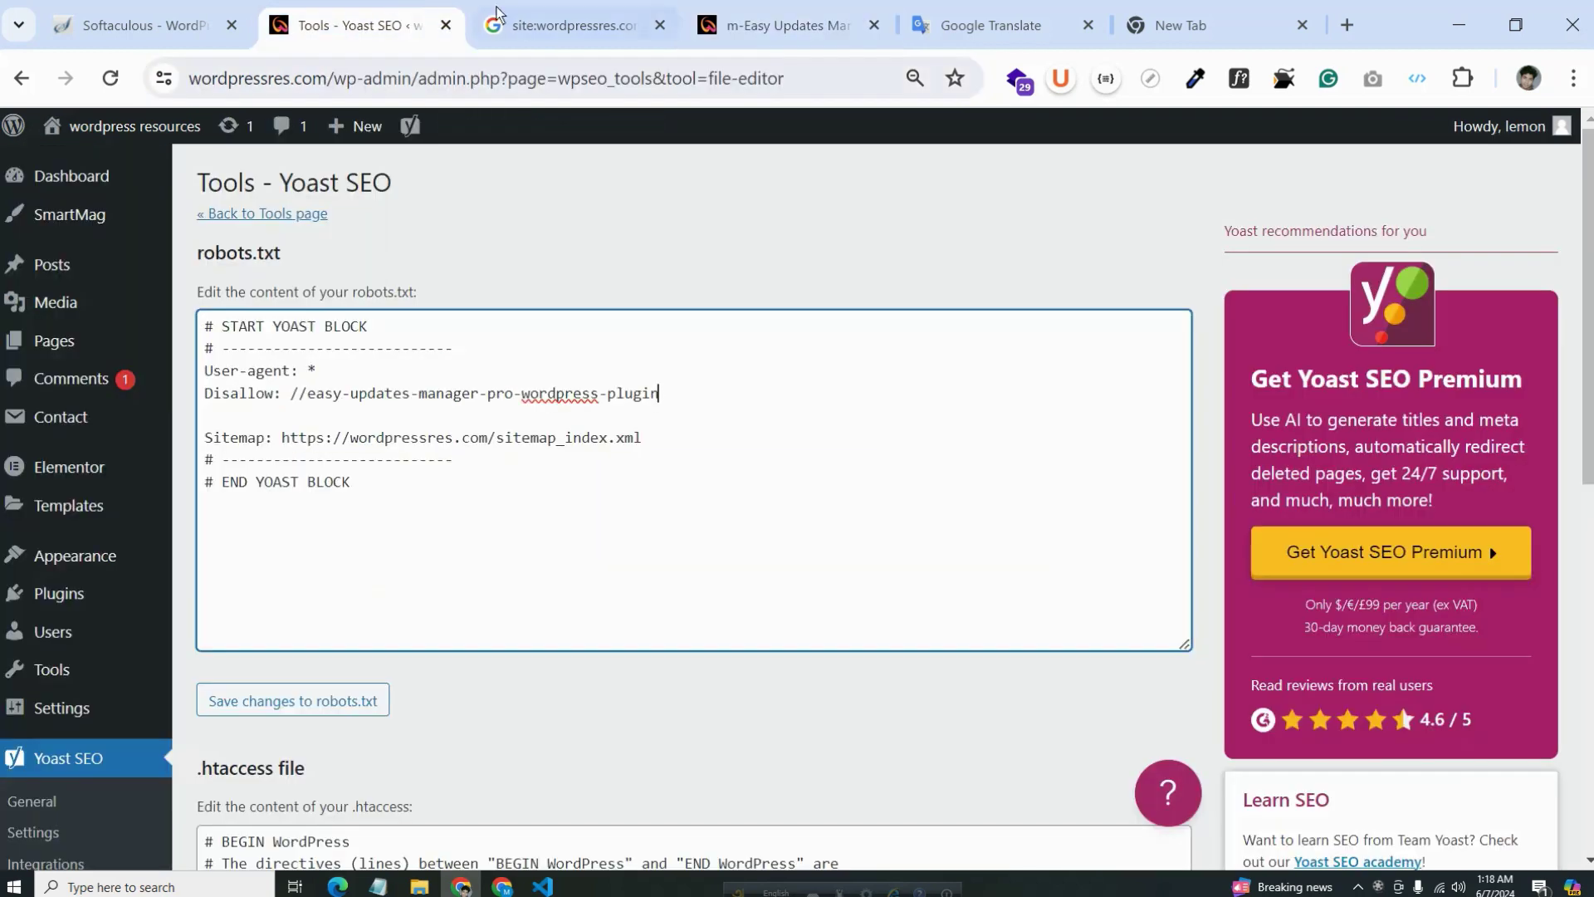
pyautogui.click(303, 395)
pyautogui.press('BackSpace')
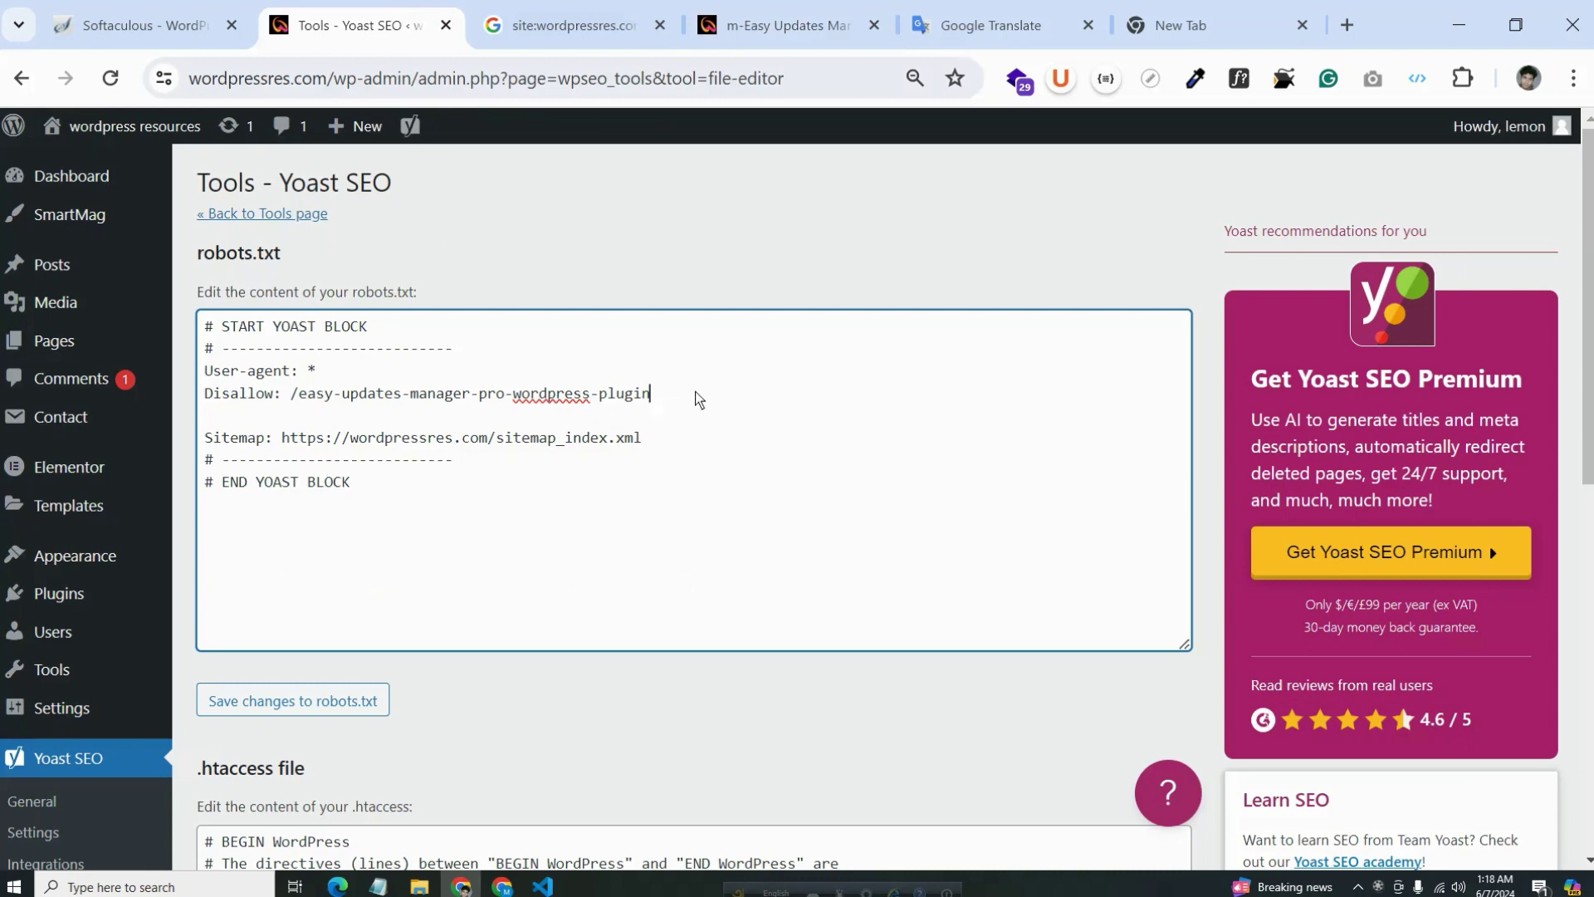
# Step: Compare the example path with the post's URL and delete it from the robots.txt Disallow line
pyautogui.moveTo(698, 399); pyautogui.dragTo(302, 398)
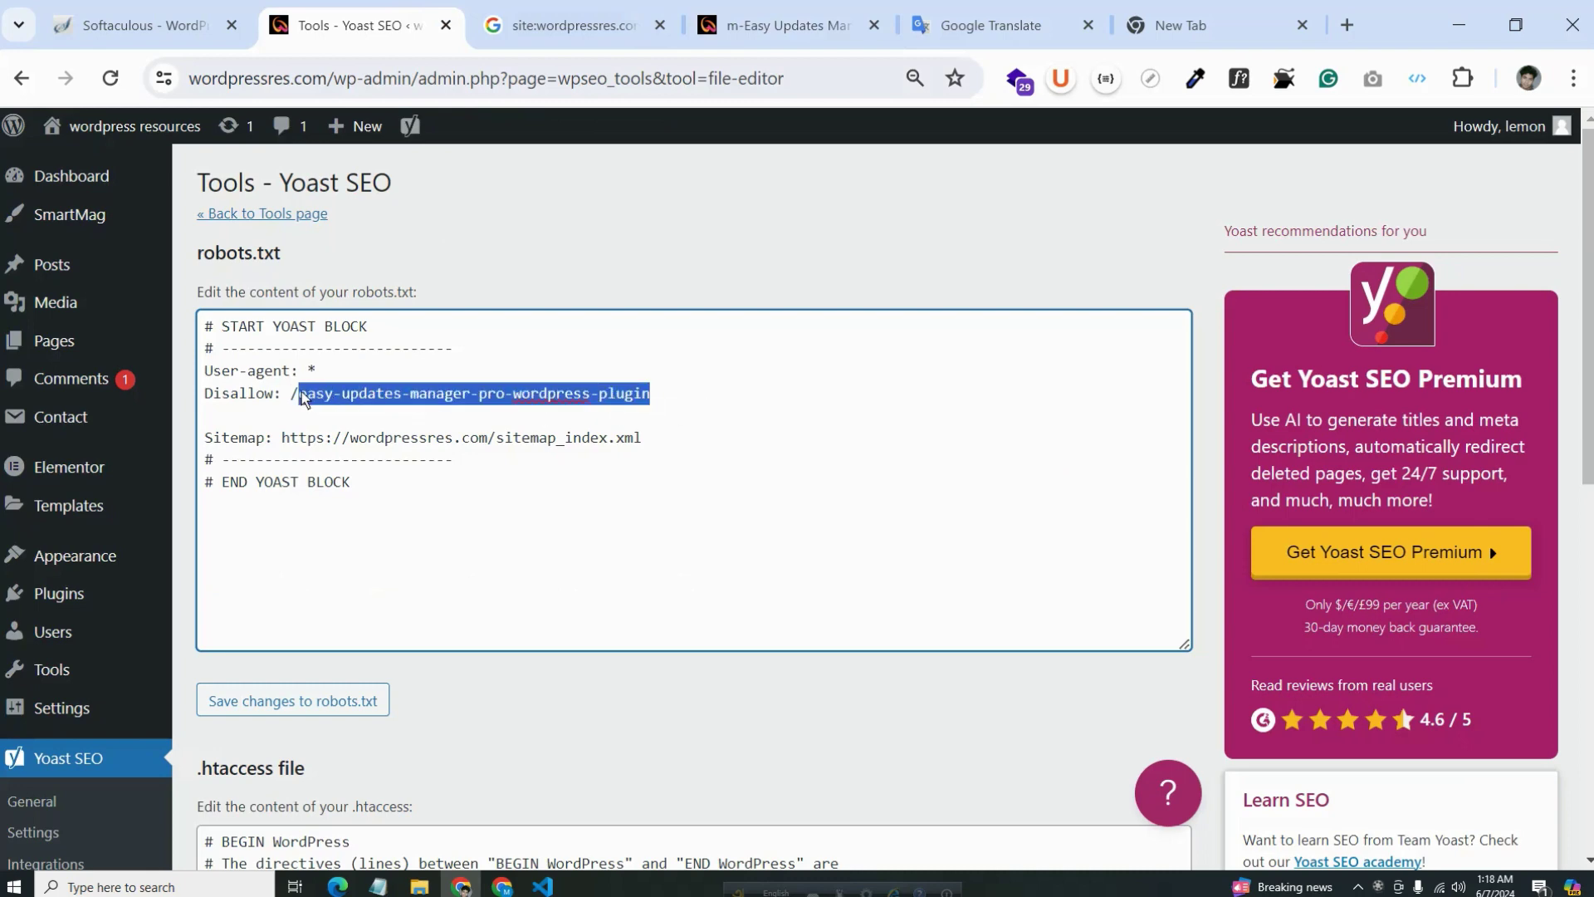
pyautogui.click(789, 25)
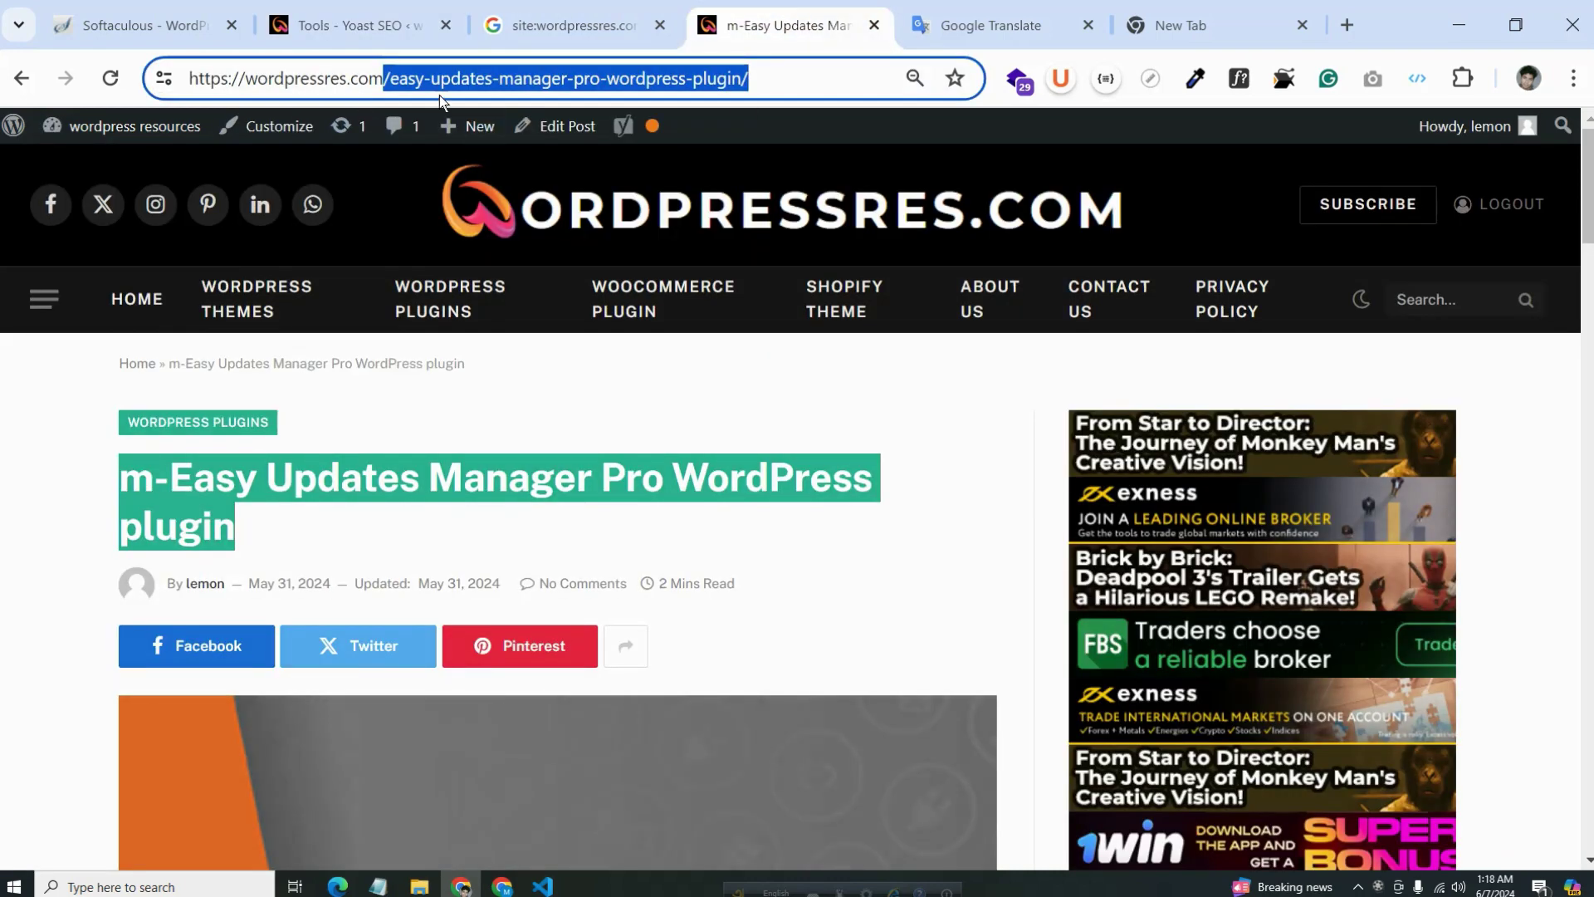
pyautogui.click(365, 17)
pyautogui.moveTo(662, 394); pyautogui.dragTo(310, 405)
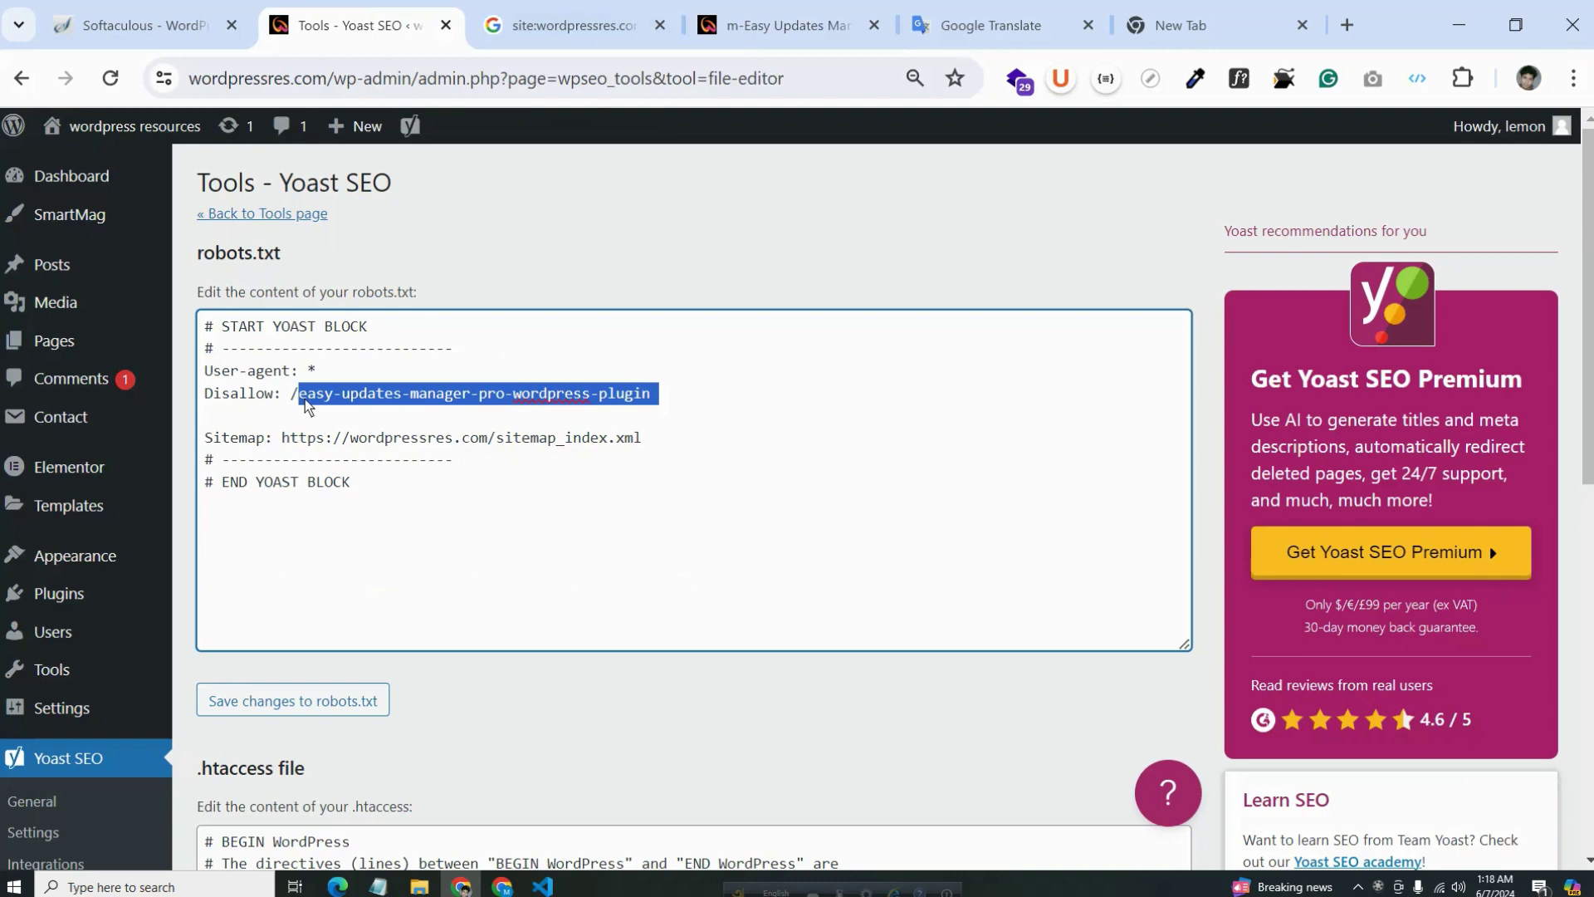
pyautogui.press('BackSpace')
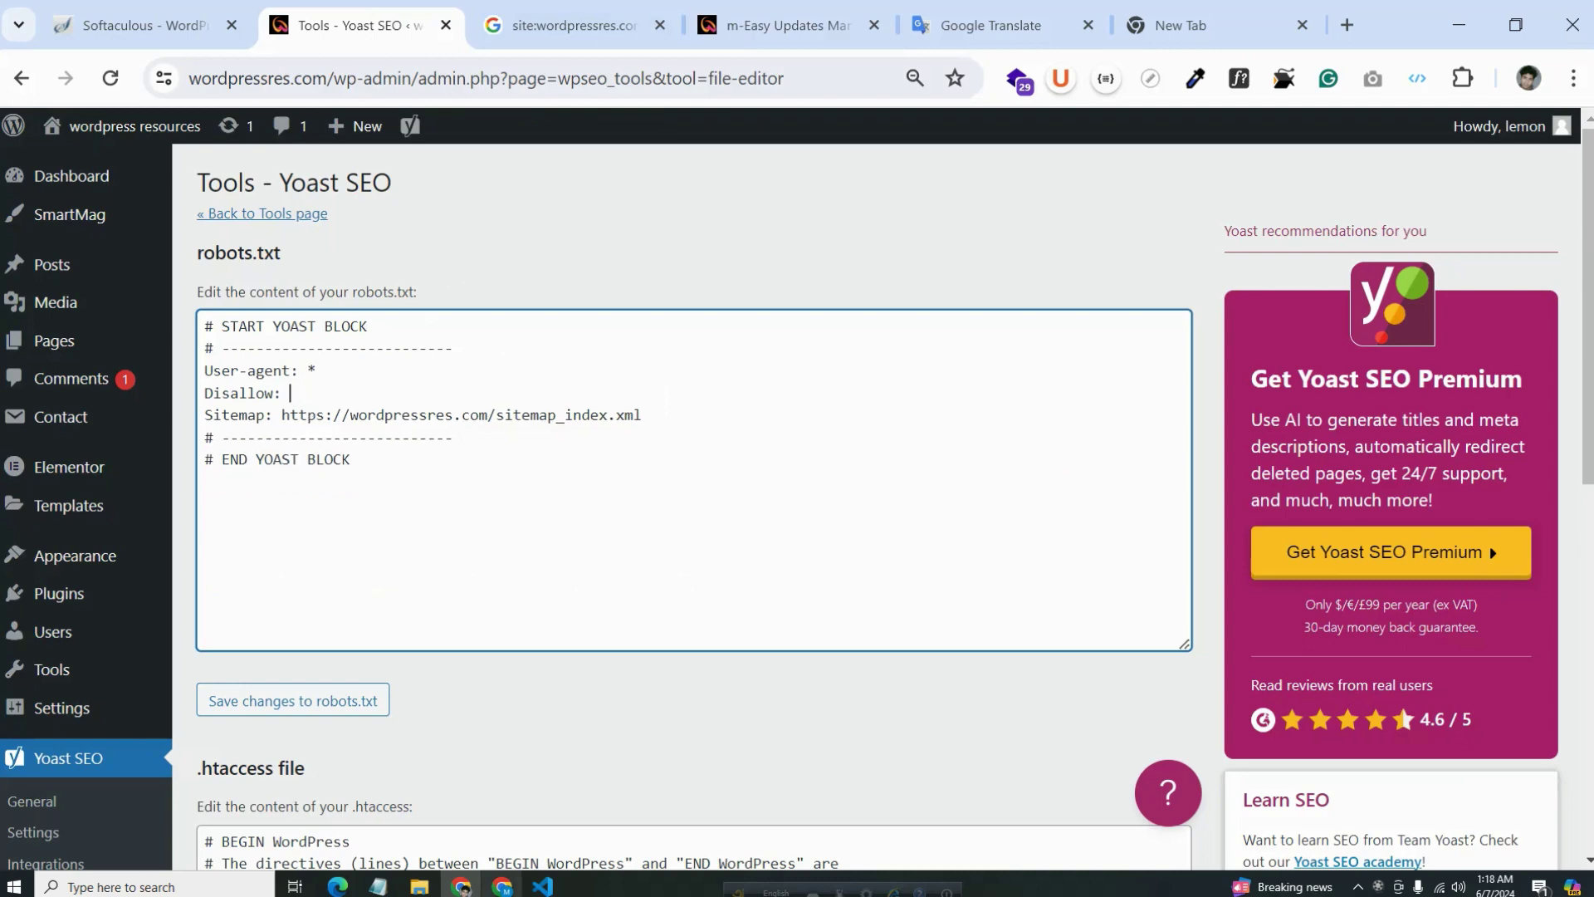
# Step: Switch back to Visual Studio Code and replace every "Disallow:" in the subdomain list with "Disallow: /"
pyautogui.click(542, 885)
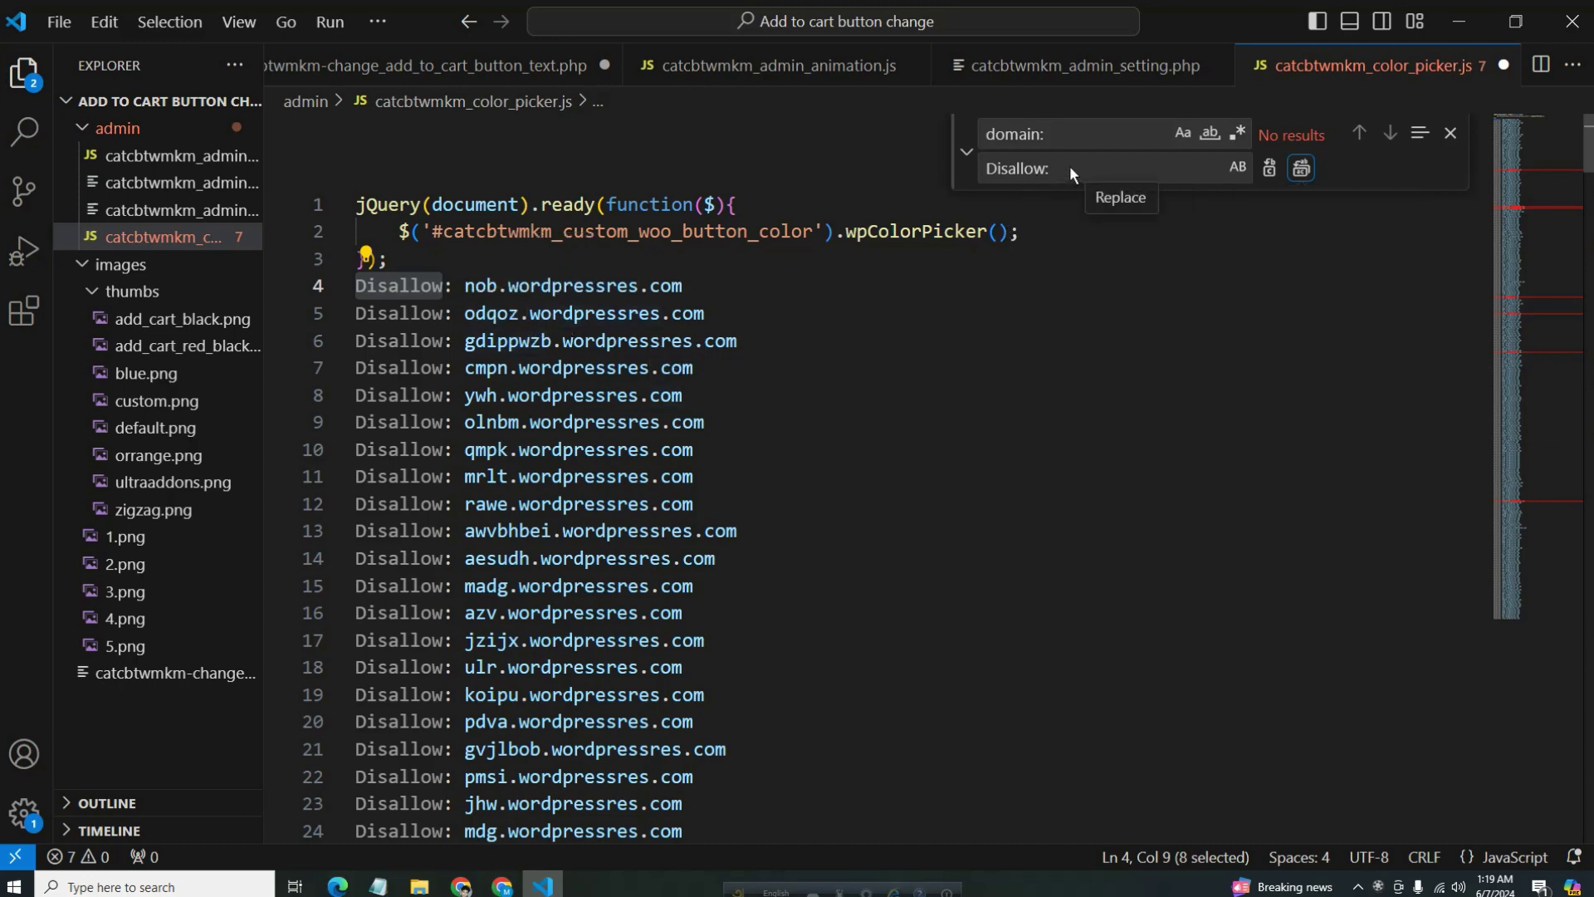
pyautogui.moveTo(1064, 133); pyautogui.dragTo(984, 137)
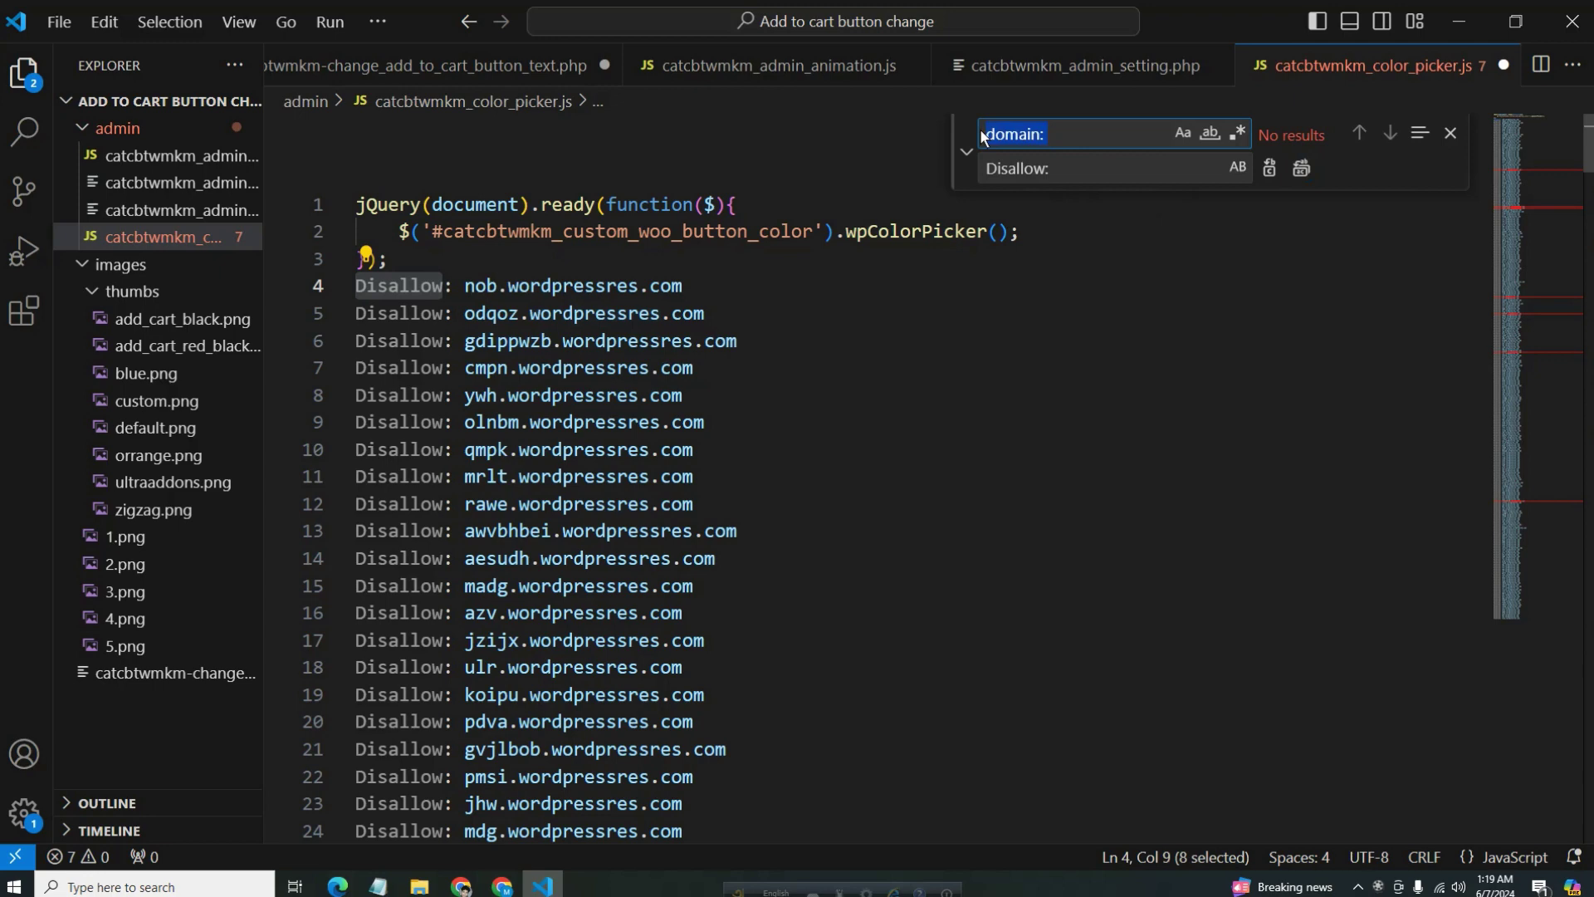
pyautogui.press('super+v')
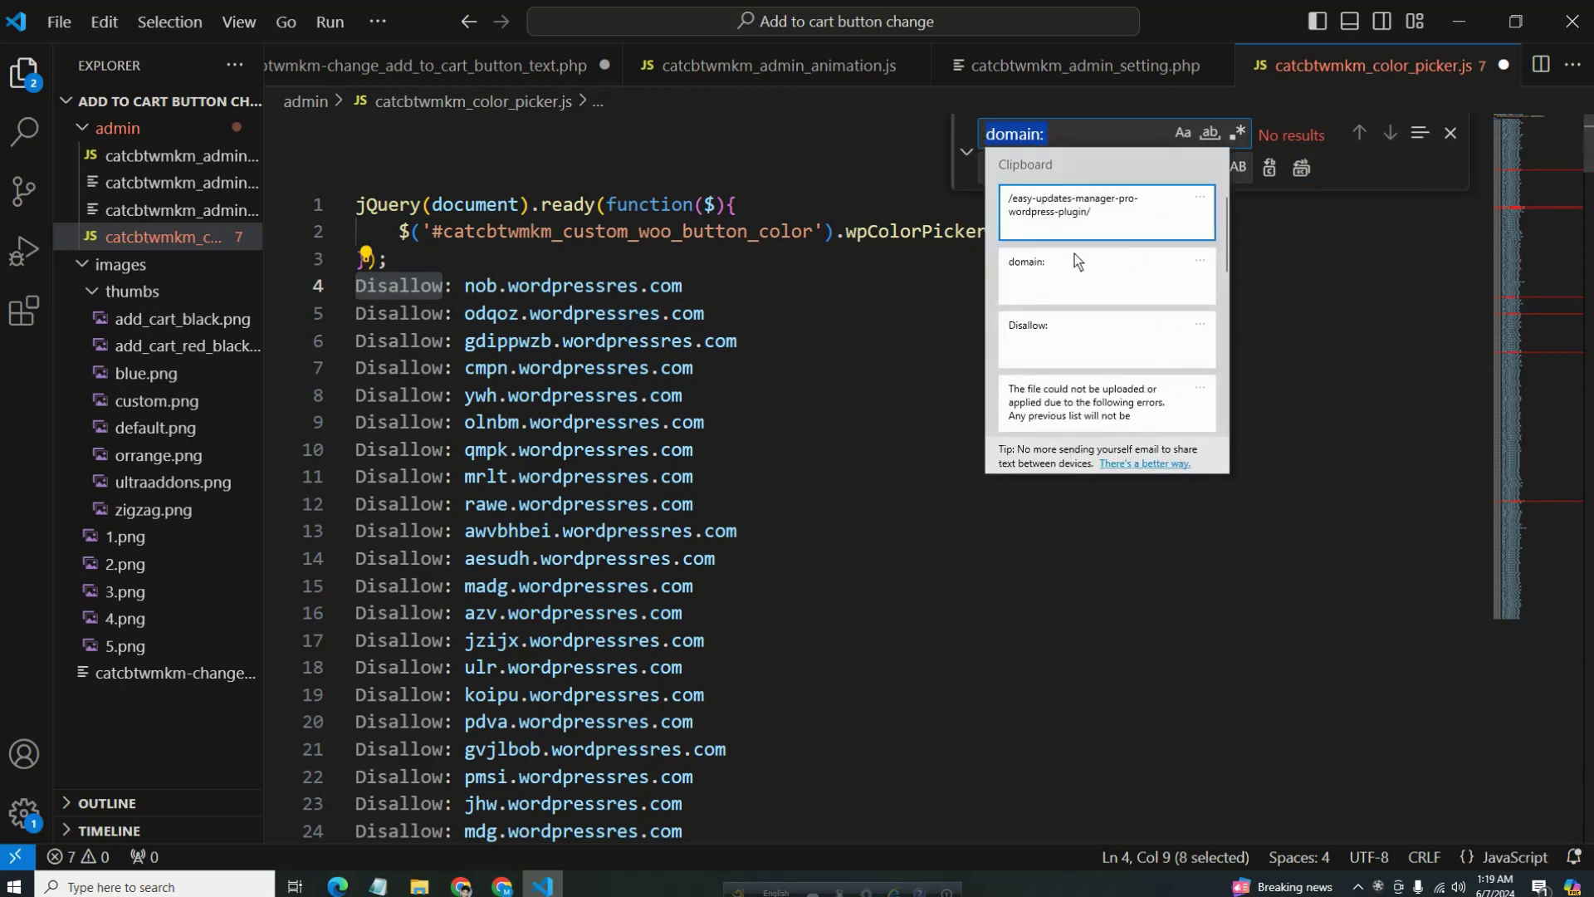
pyautogui.click(1057, 336)
pyautogui.moveTo(1077, 170); pyautogui.dragTo(996, 168)
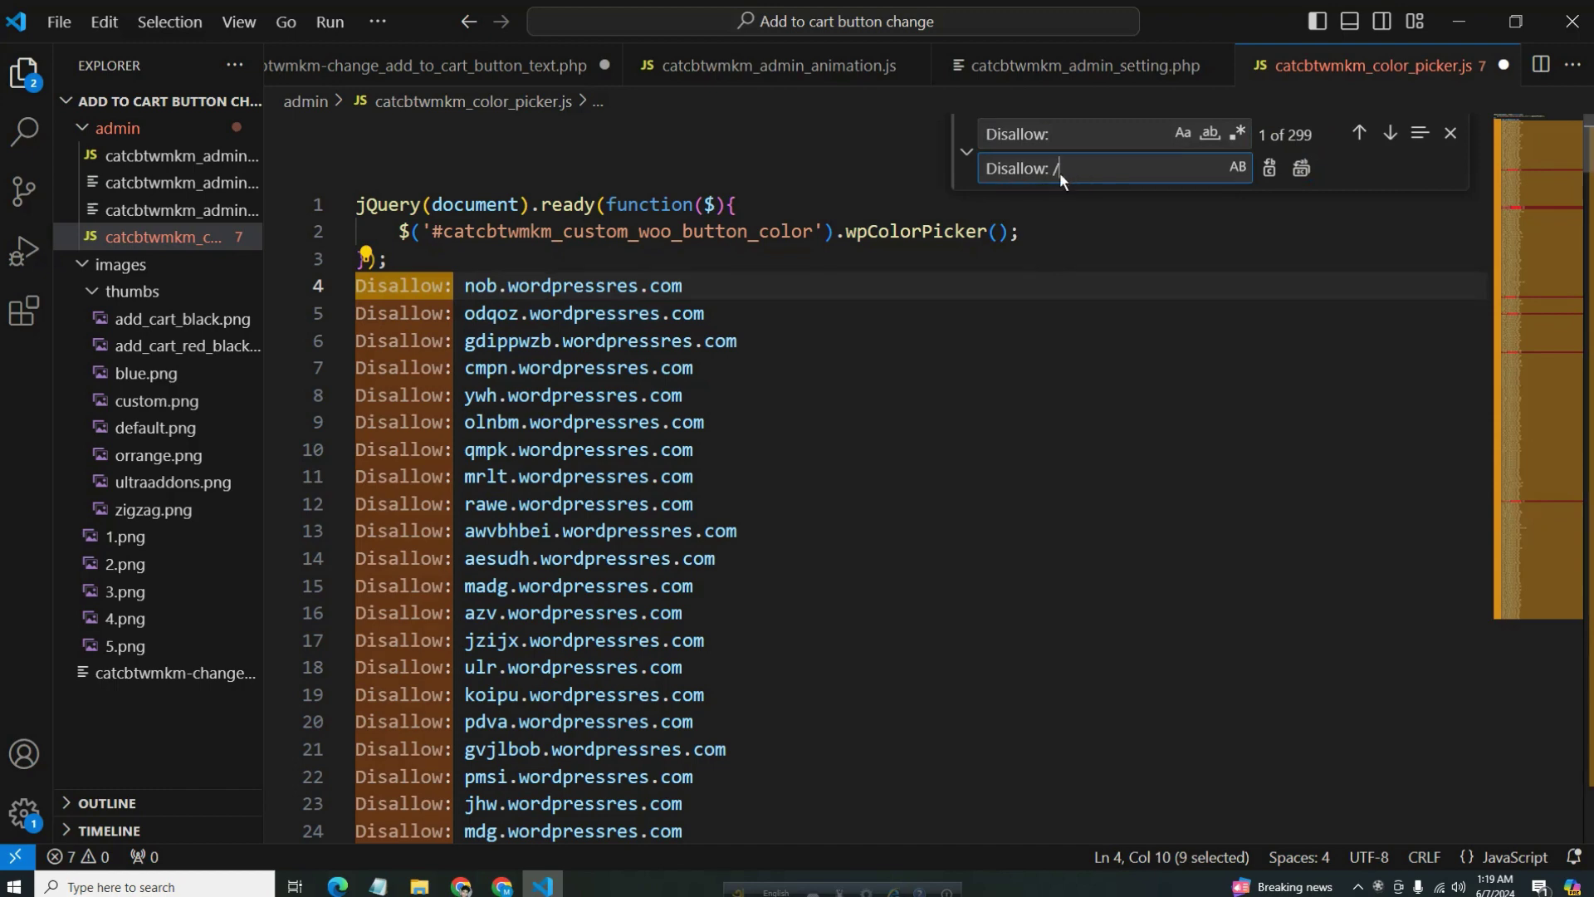
pyautogui.hotkey('ctrl', 'alt', 'Return')
# Step: Replace all "Disallow: /" prefixes followed by a space with "Disallow: /" directly before the subdomain, and check the list
pyautogui.hotkey('shift', 'Tab')
pyautogui.write('/')
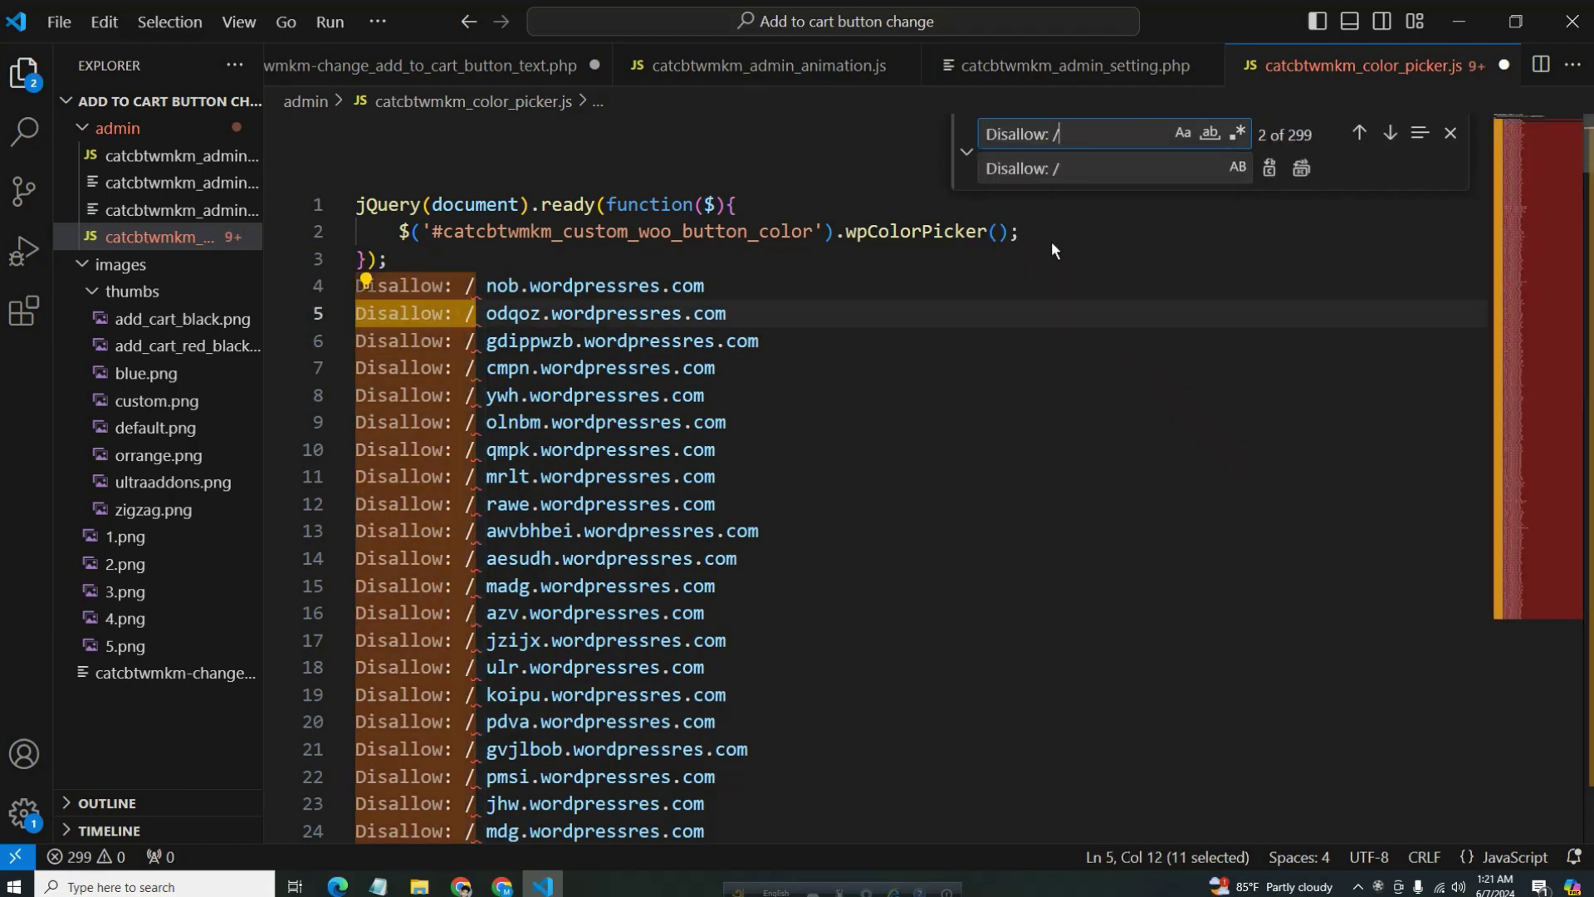
pyautogui.click(1075, 171)
pyautogui.click(1301, 169)
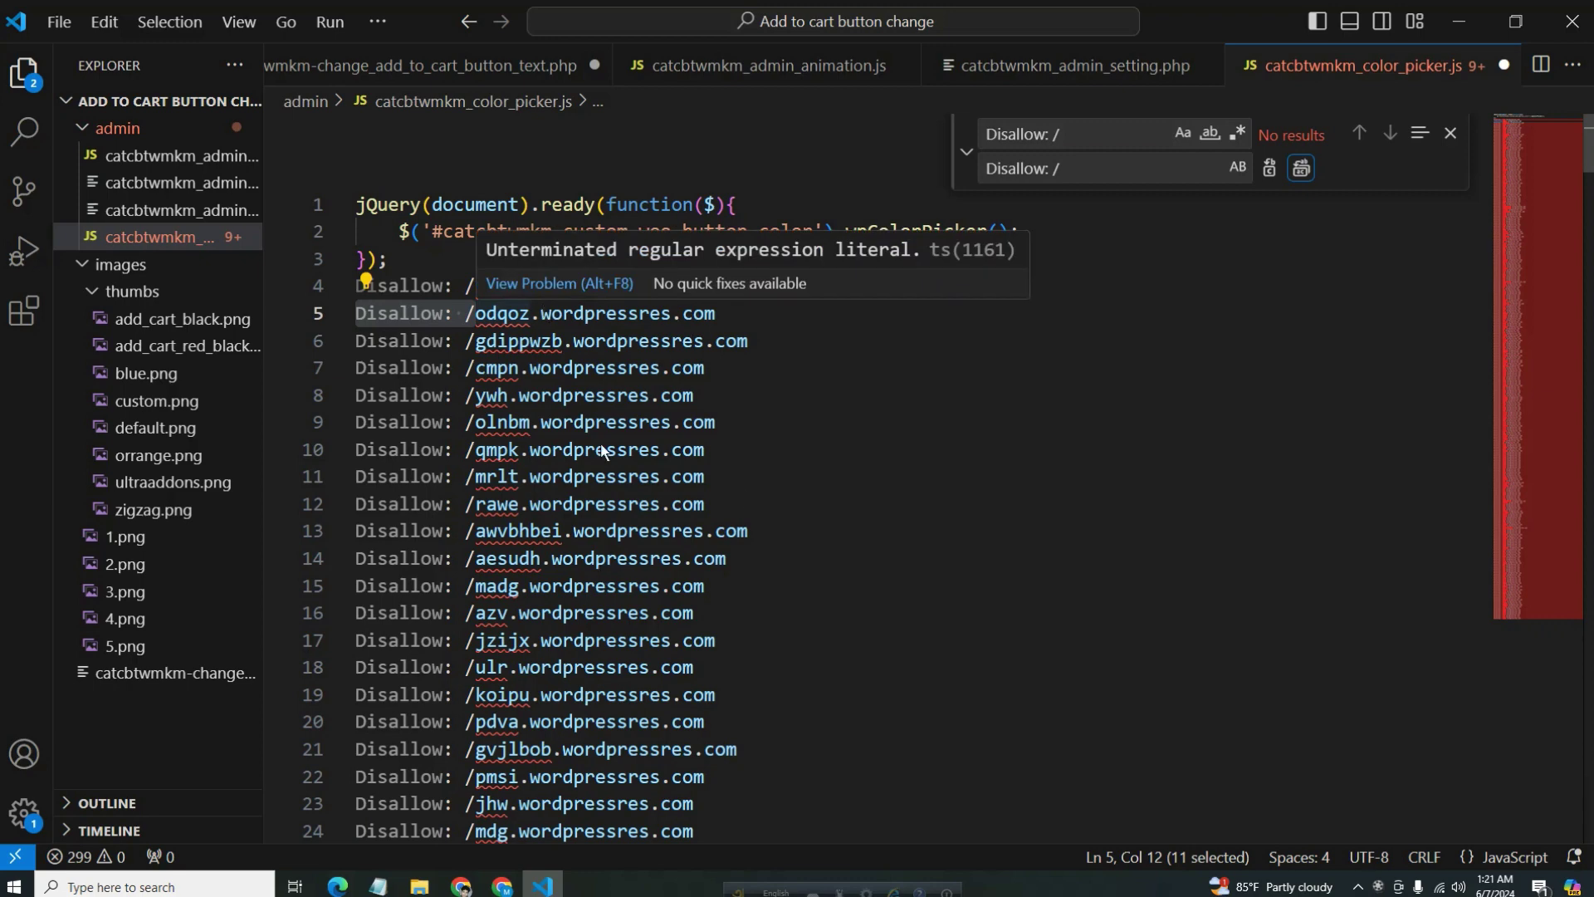
pyautogui.scroll(-5, 455, 733)
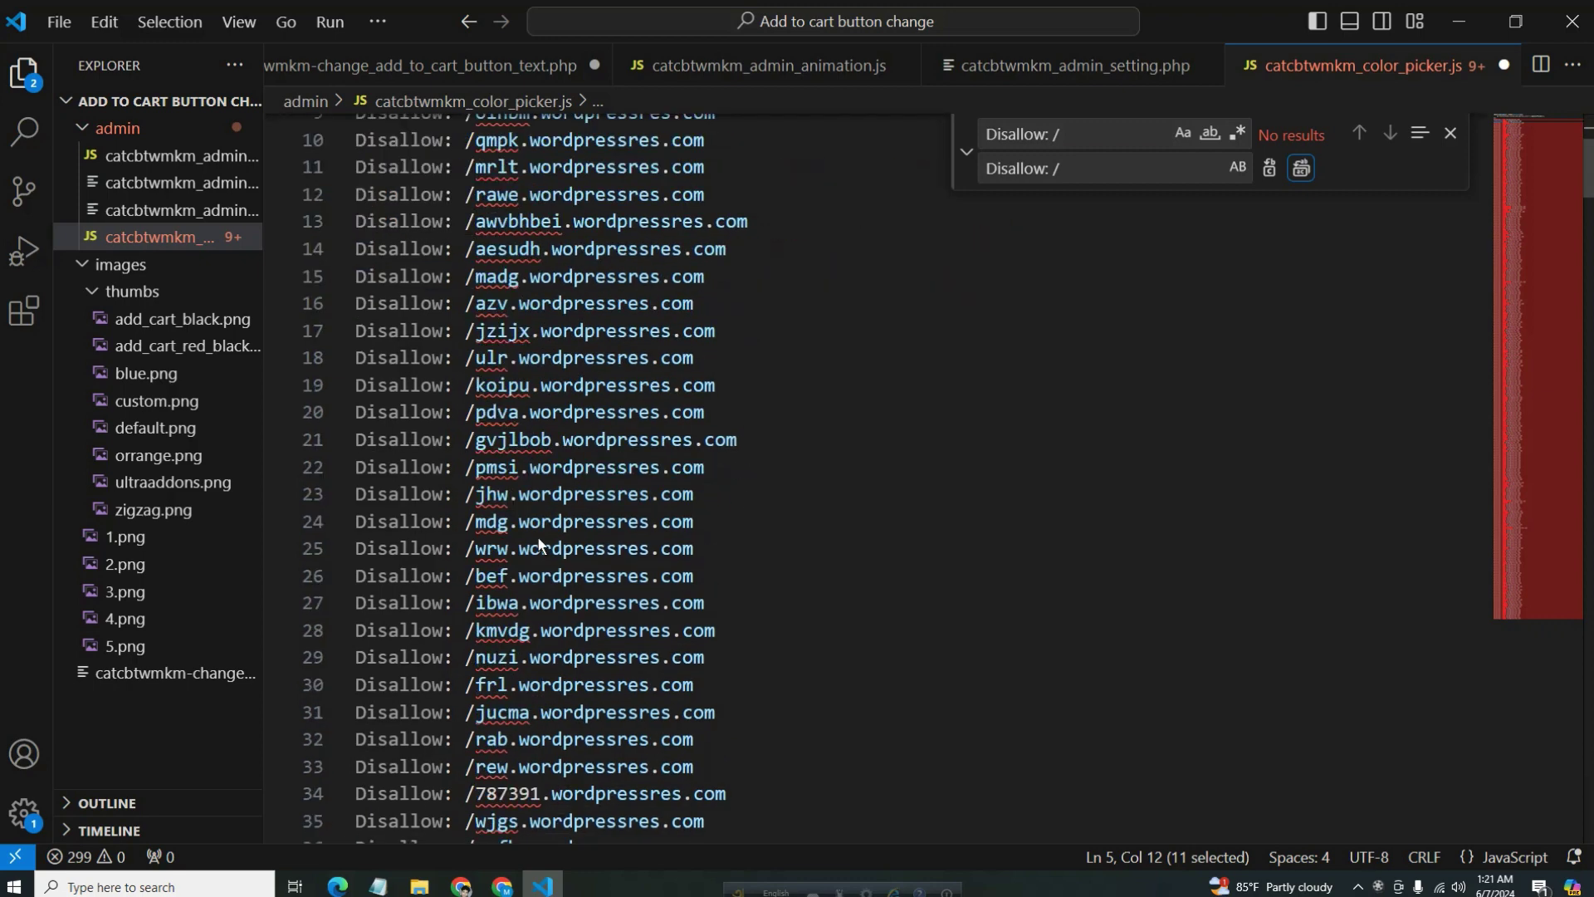
pyautogui.scroll(5, 536, 536)
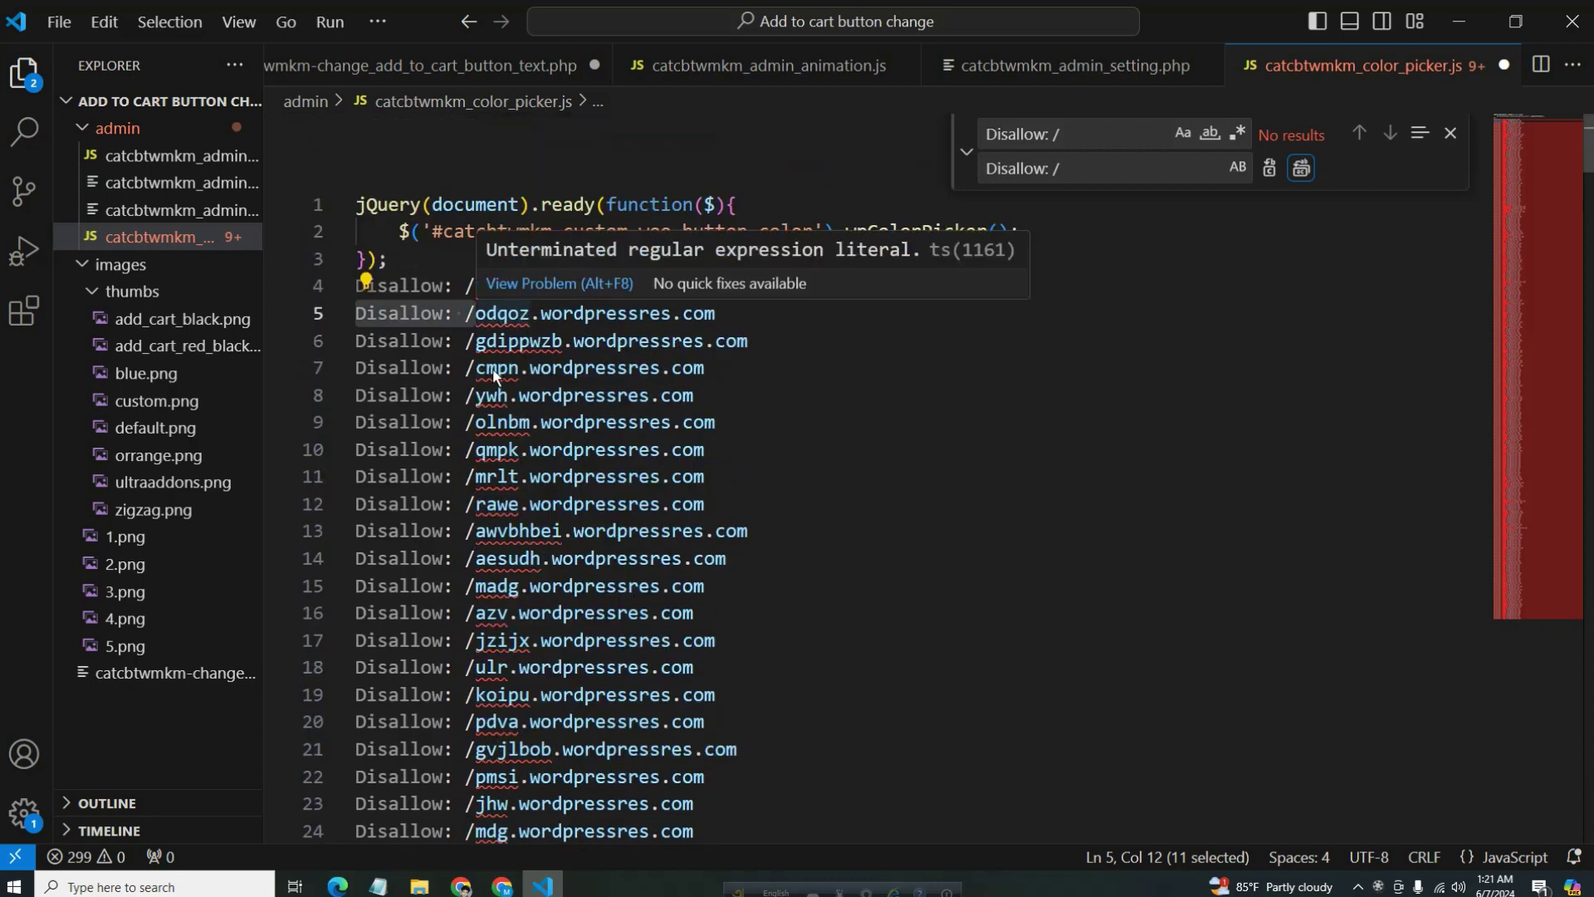
# Step: Remove every ".wordpressres.com" from the Disallow list by replacing all occurrences with nothing
pyautogui.moveTo(716, 372); pyautogui.dragTo(522, 367)
pyautogui.hotkey('ctrl', 'c')
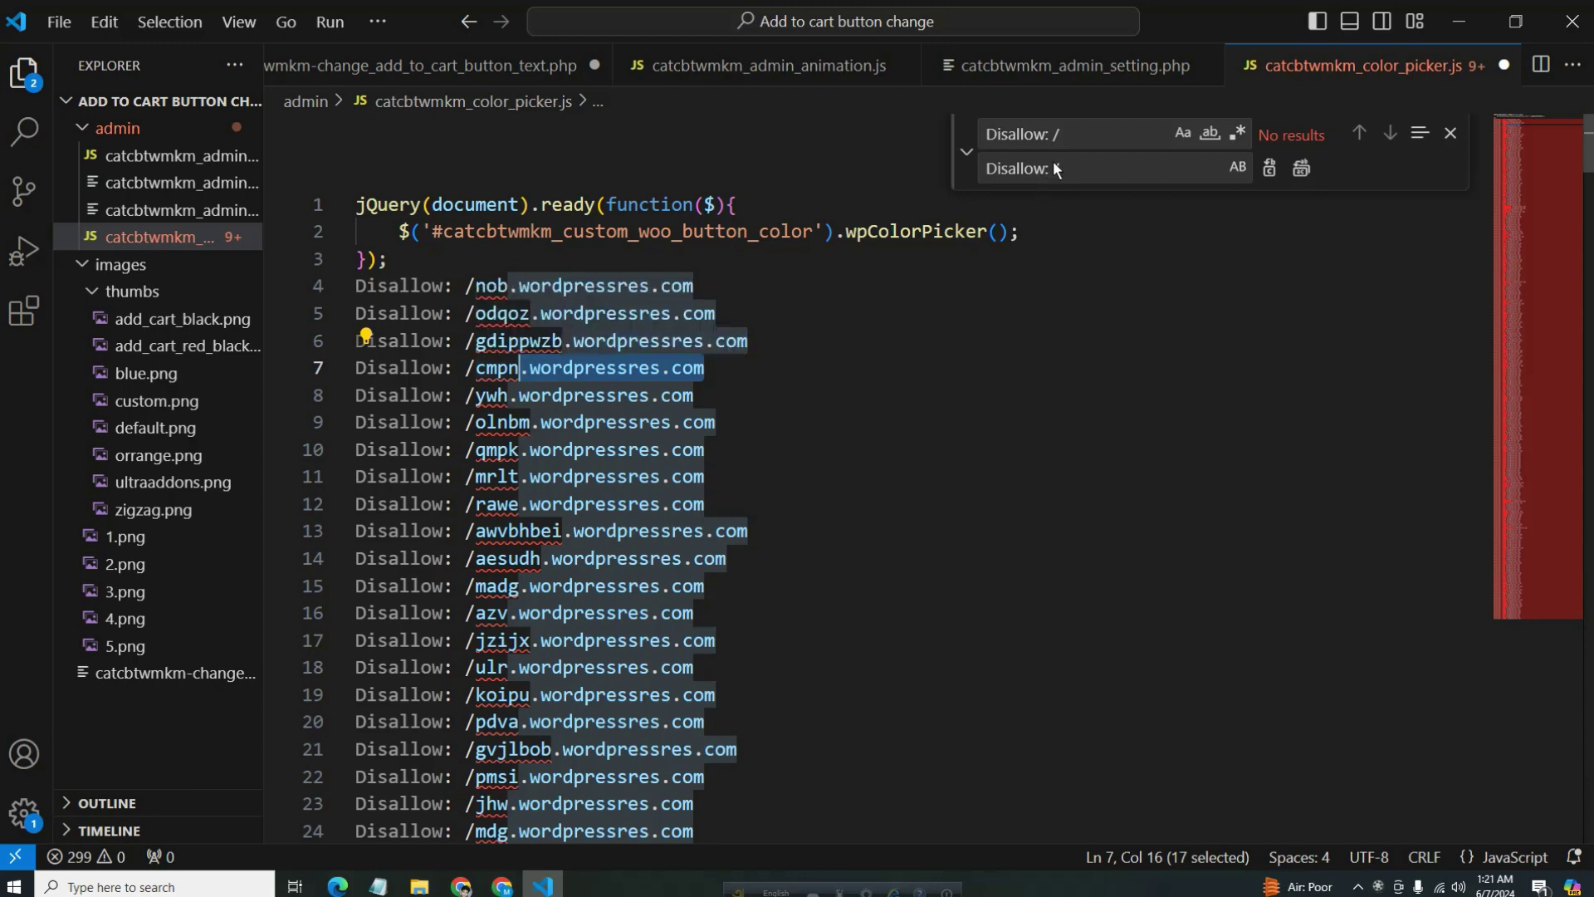
pyautogui.tripleClick(1076, 133)
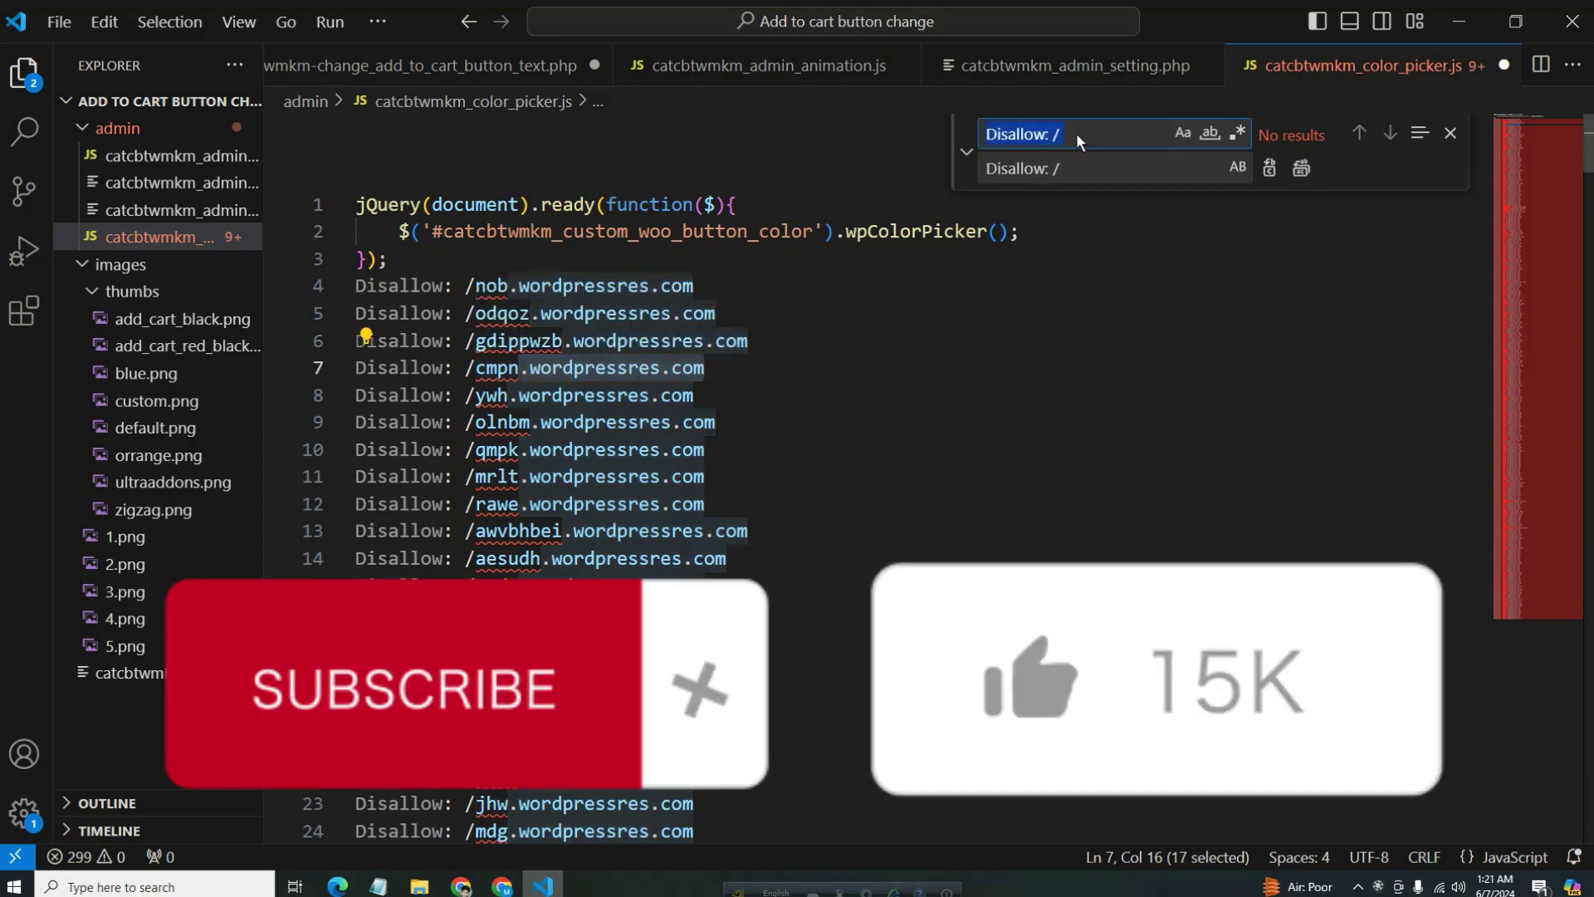
pyautogui.hotkey('ctrl', 'v')
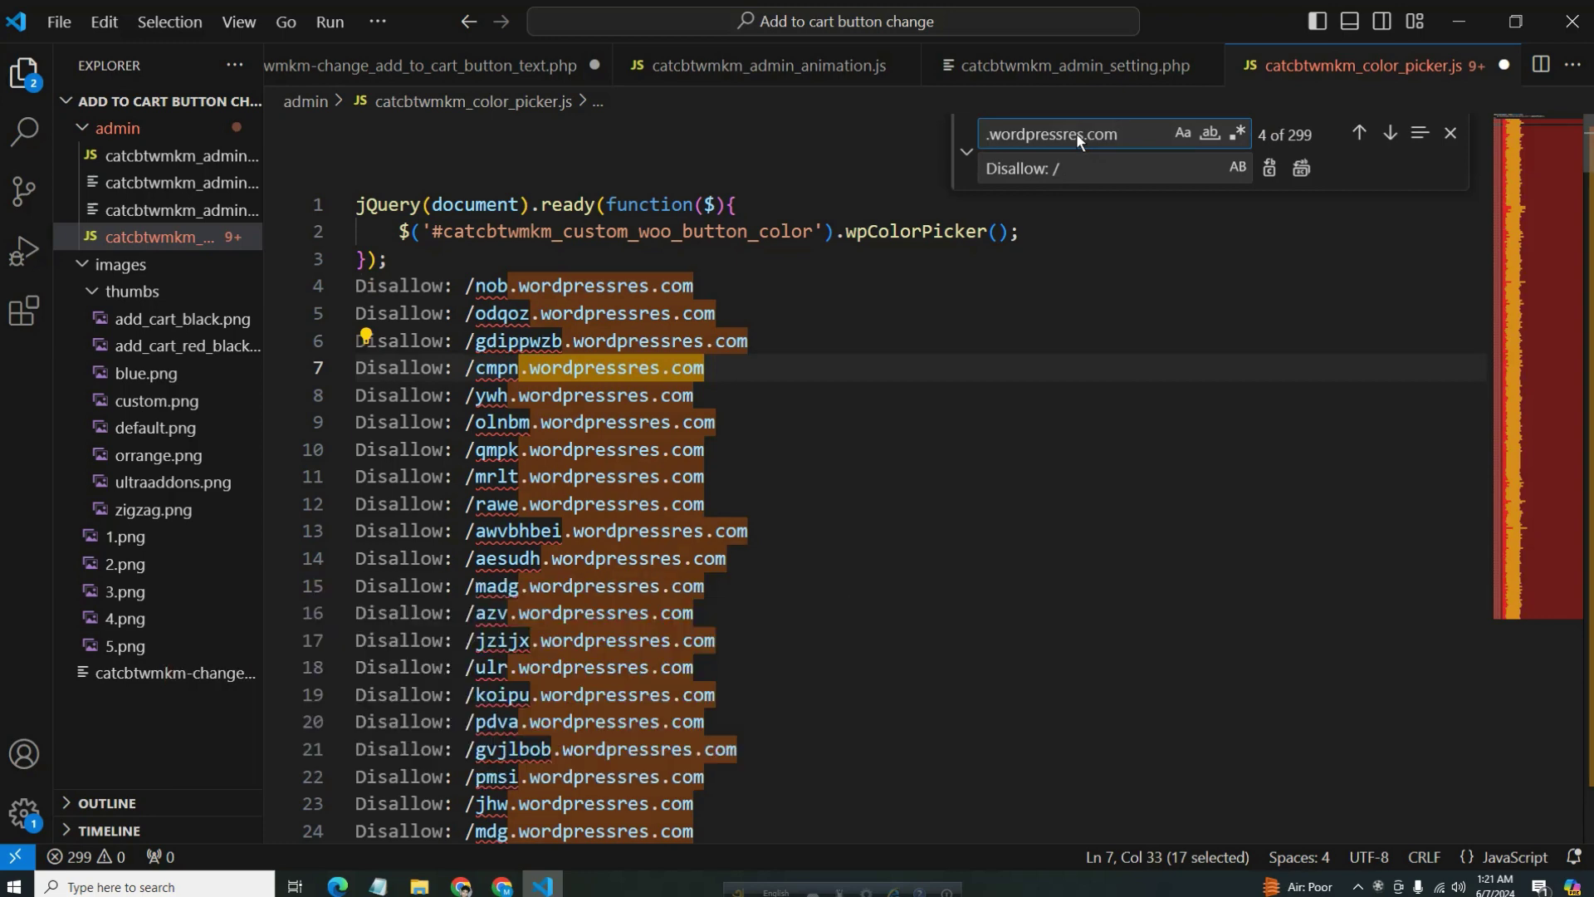
pyautogui.click(1084, 171)
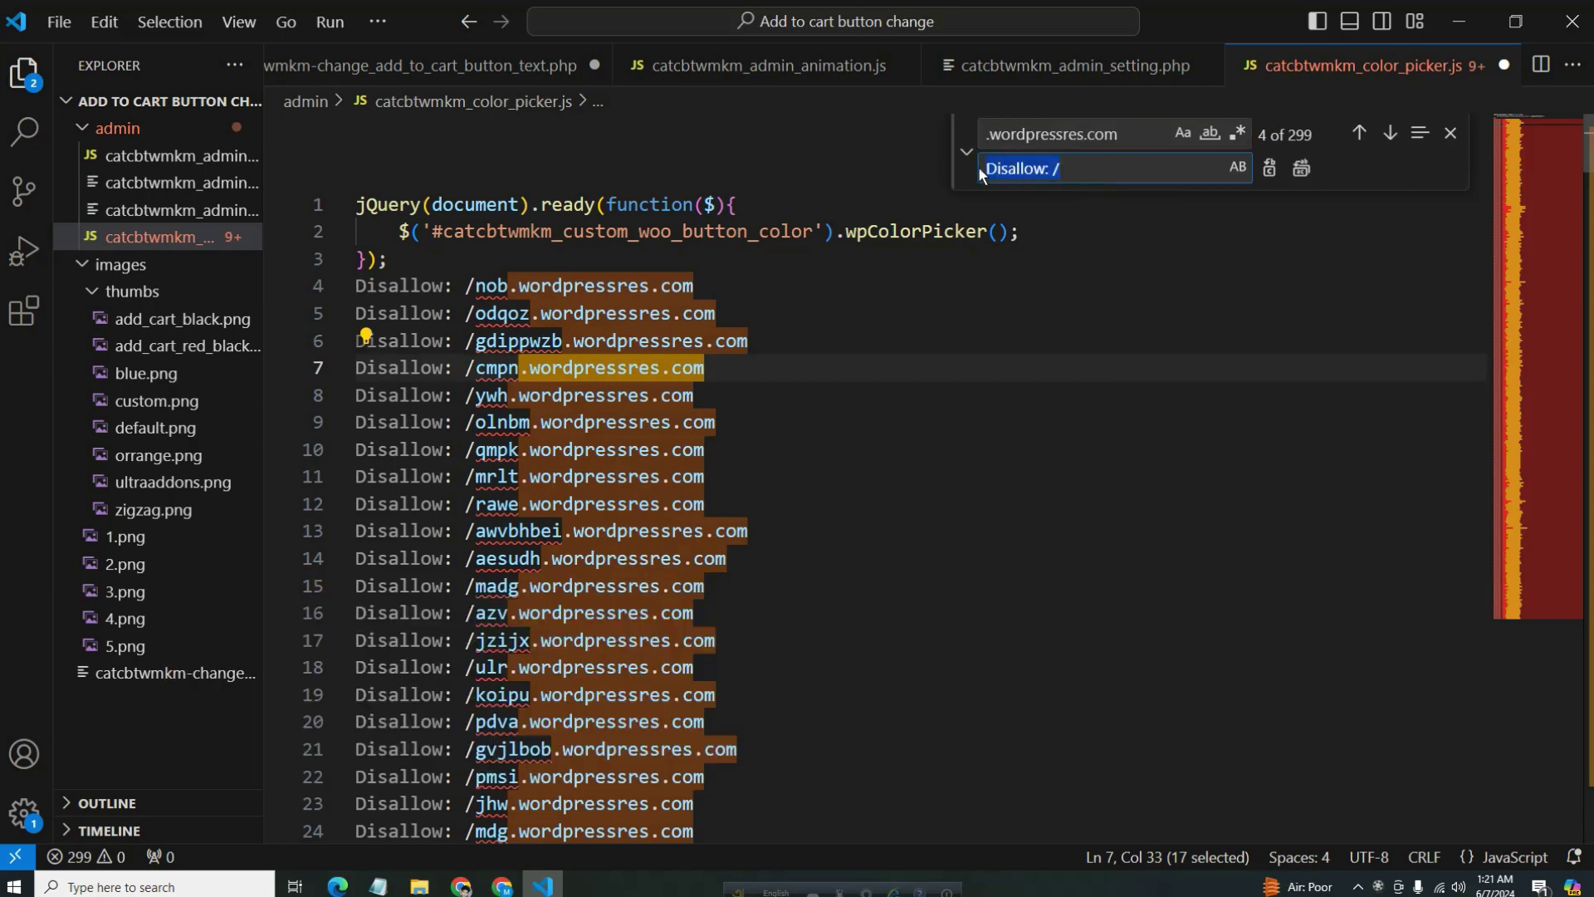
pyautogui.press('BackSpace')
pyautogui.click(1308, 168)
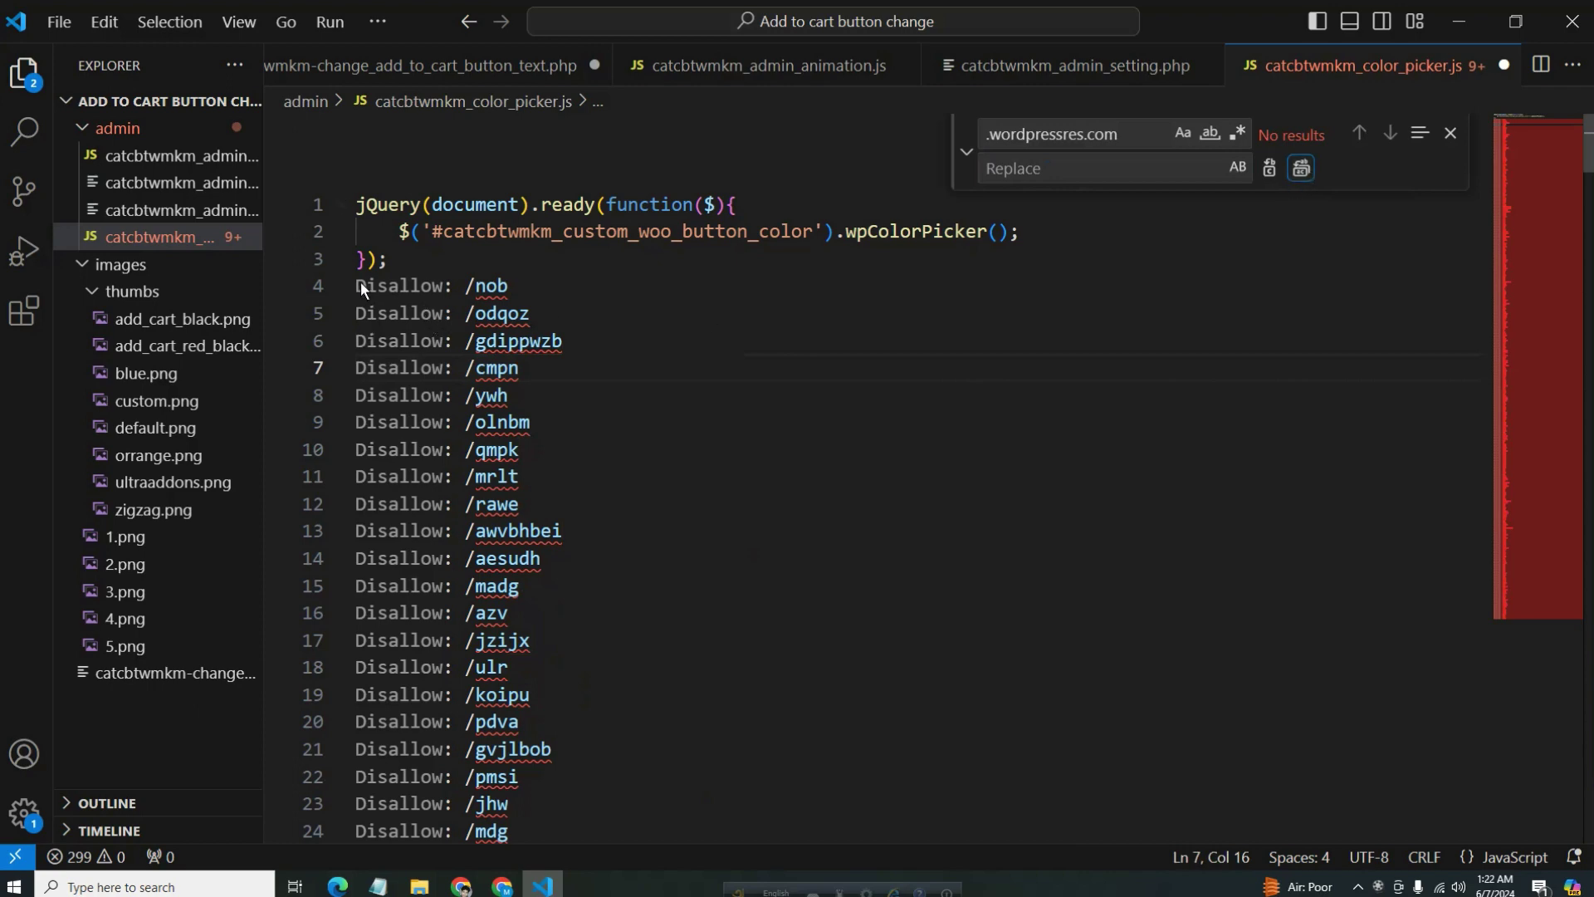
# Step: Copy the whole file, switch to Chrome and paste it over robots.txt's empty Disallow line, adding a blank line before the Sitemap entry
pyautogui.click(557, 453)
pyautogui.hotkey('ctrl', 'a')
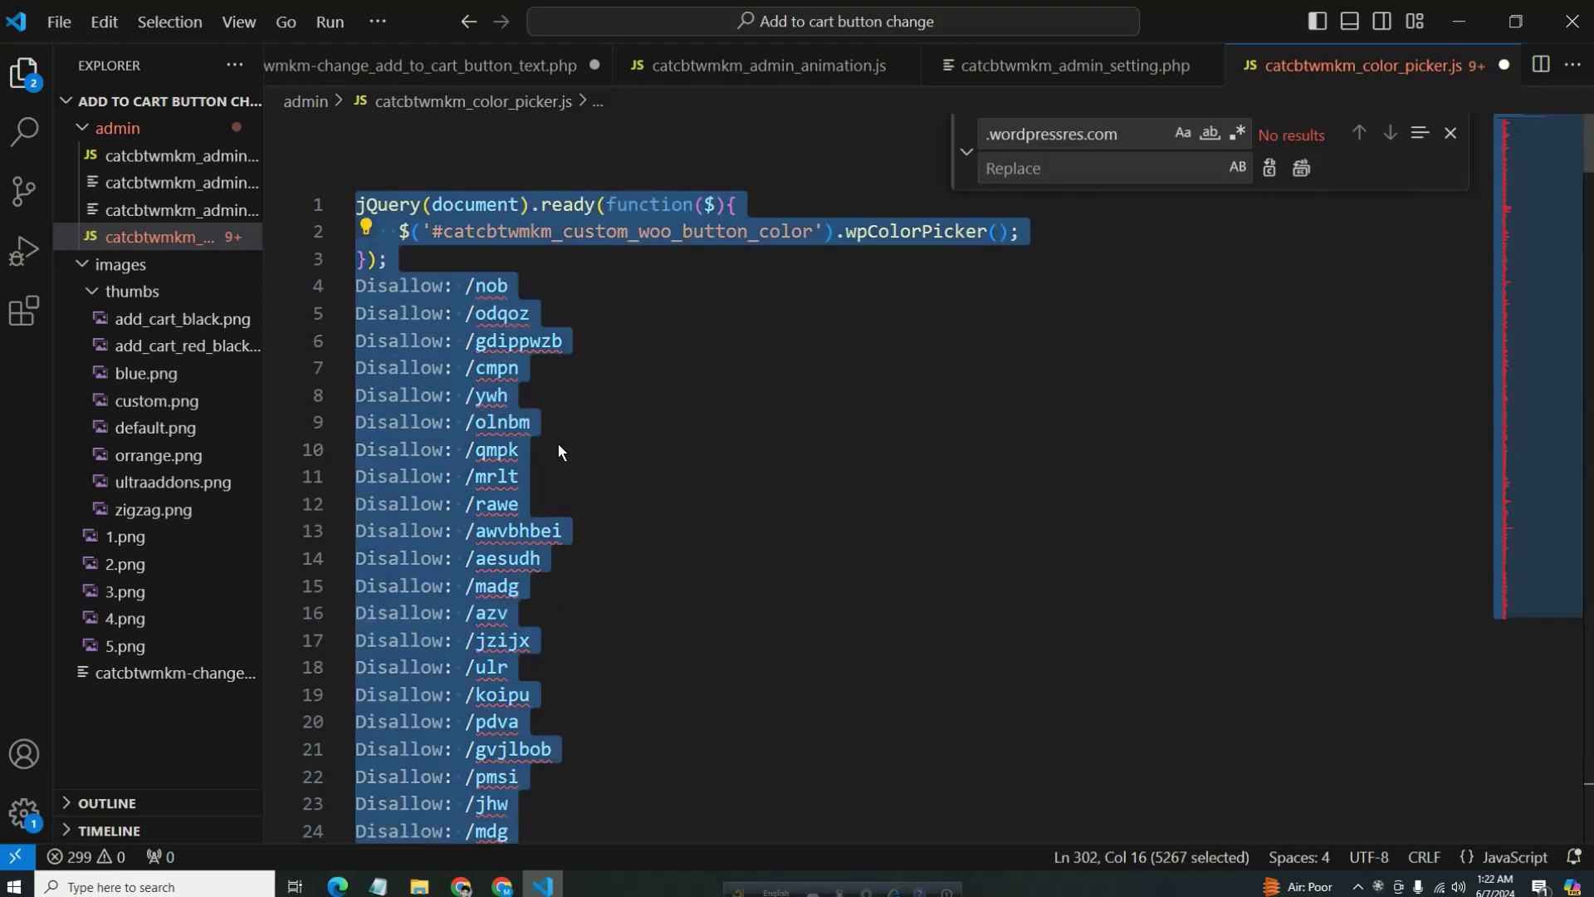
pyautogui.click(462, 887)
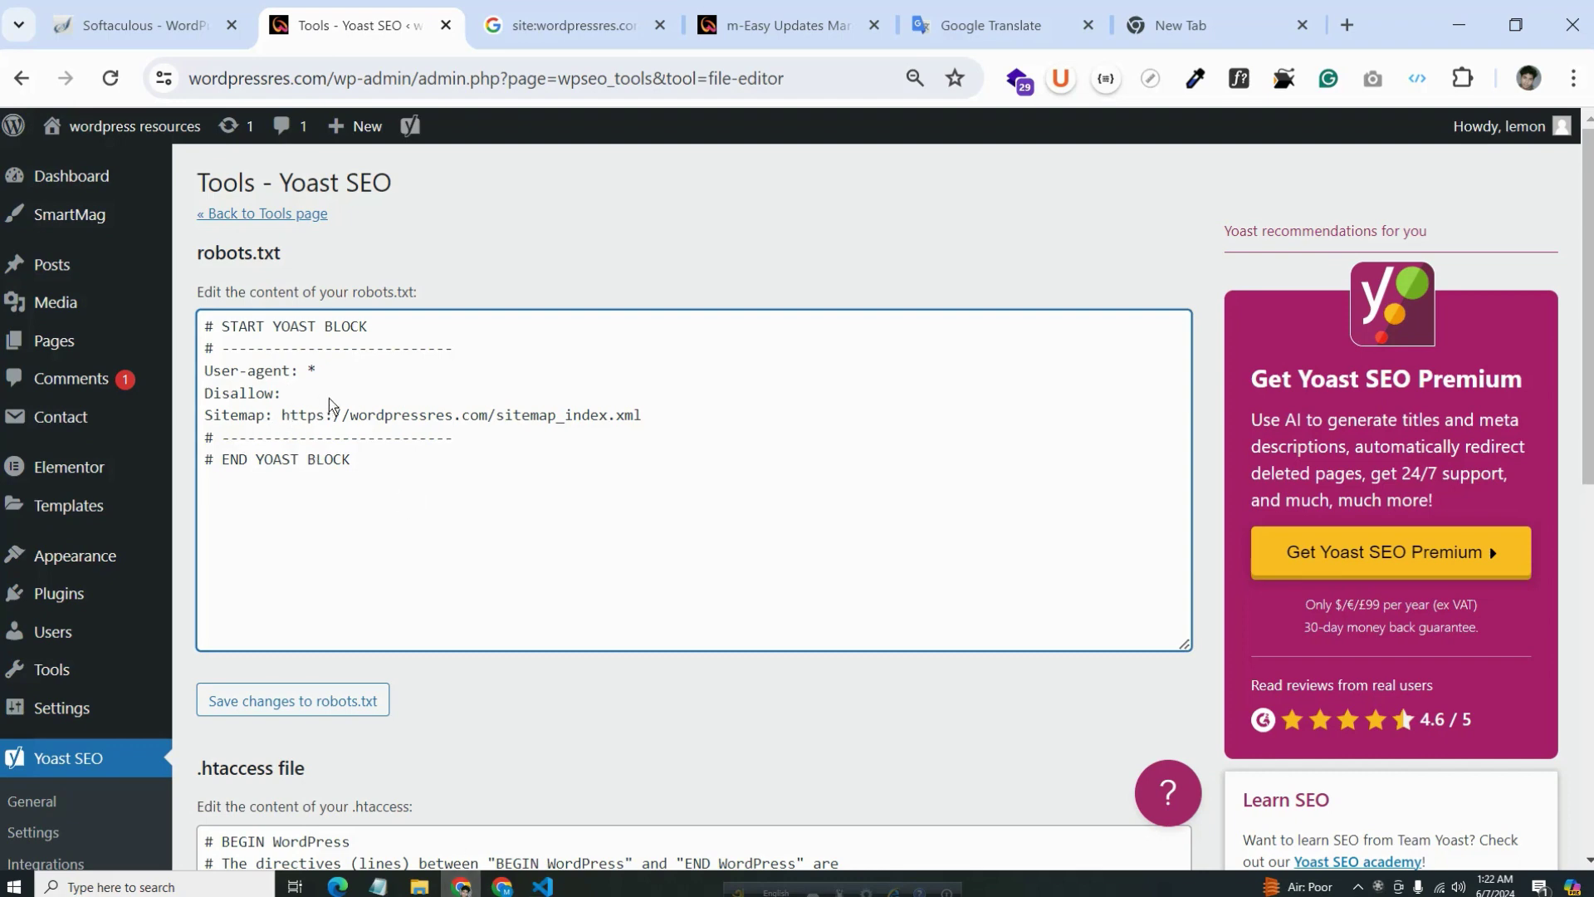
pyautogui.moveTo(299, 396); pyautogui.dragTo(204, 397)
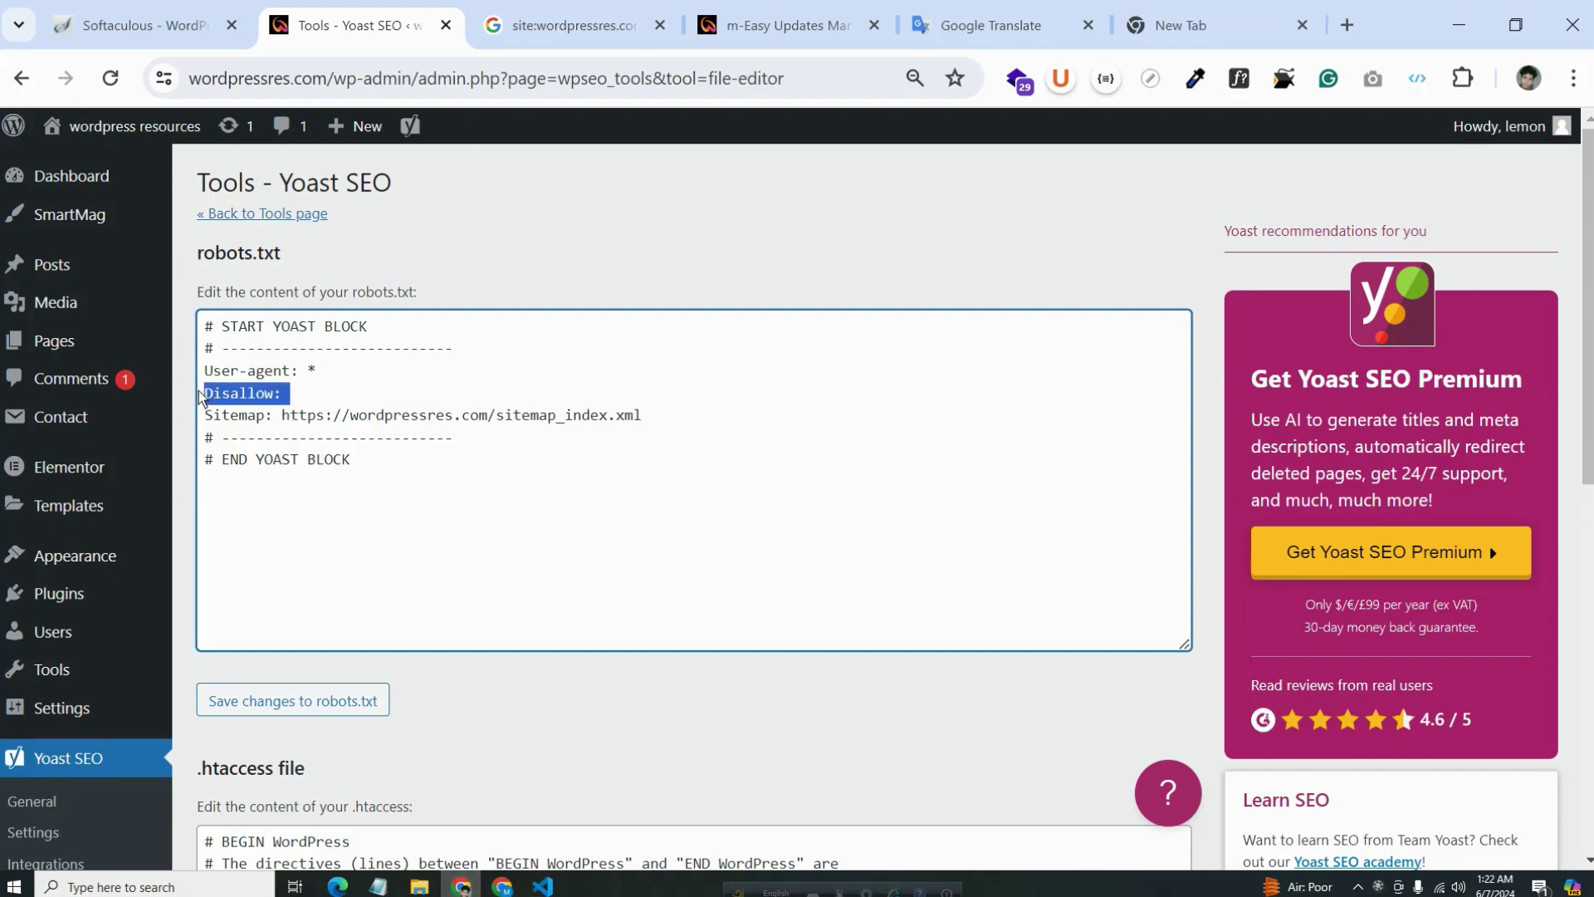
pyautogui.hotkey('ctrl', 'v')
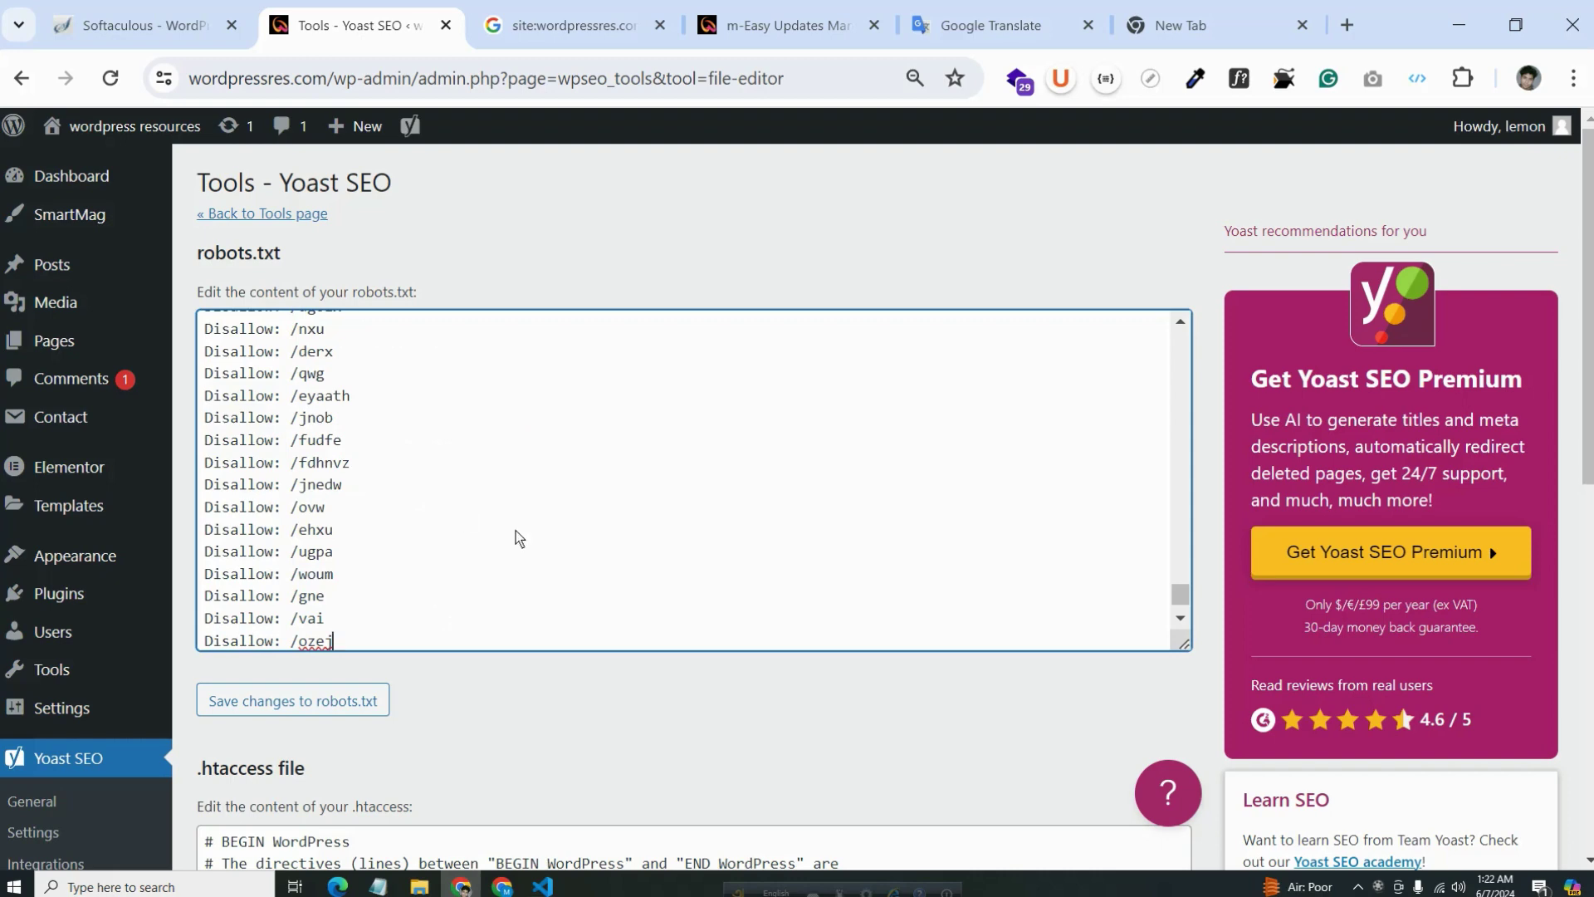
pyautogui.scroll(-1, 515, 536)
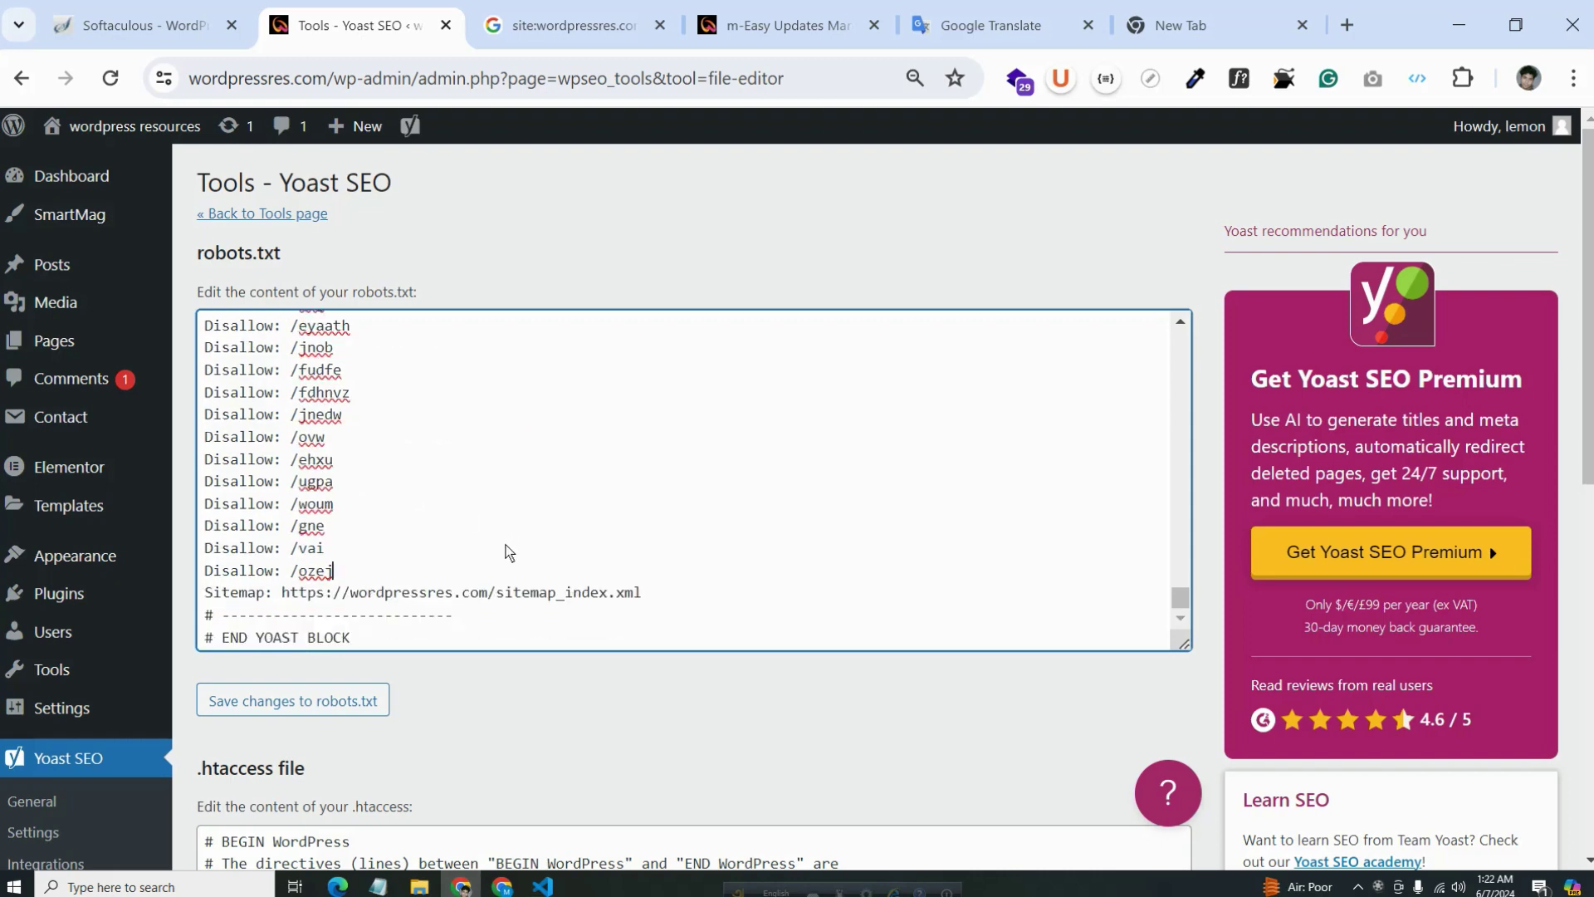
pyautogui.press('Return')
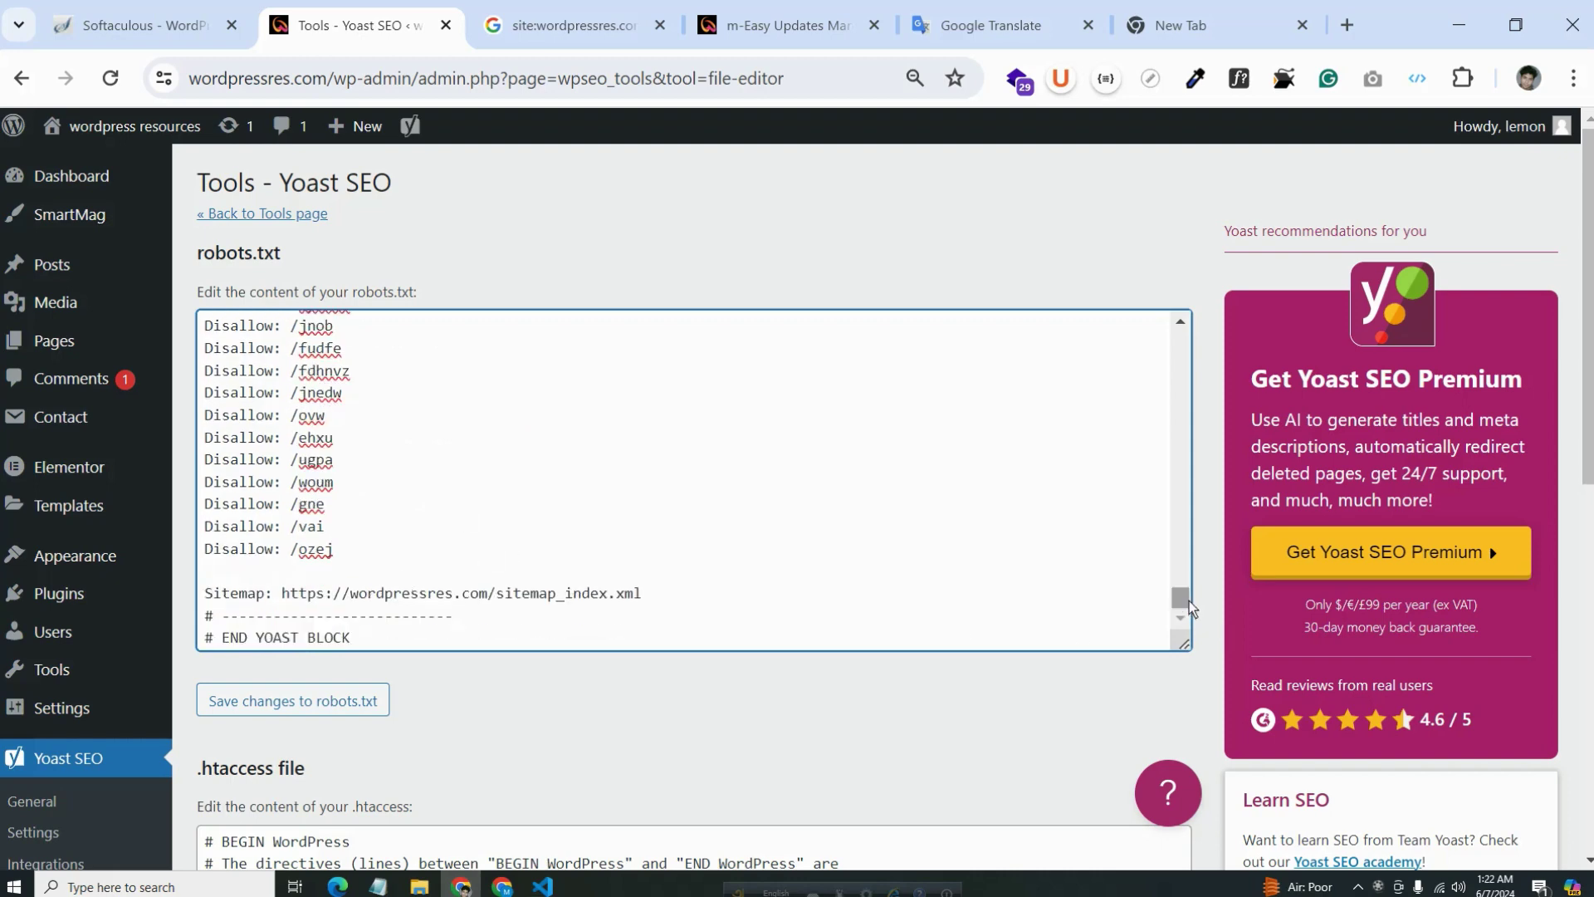
# Step: Delete the three stray jQuery code lines above the first Disallow rule in robots.txt
pyautogui.moveTo(1180, 598); pyautogui.dragTo(1201, 295)
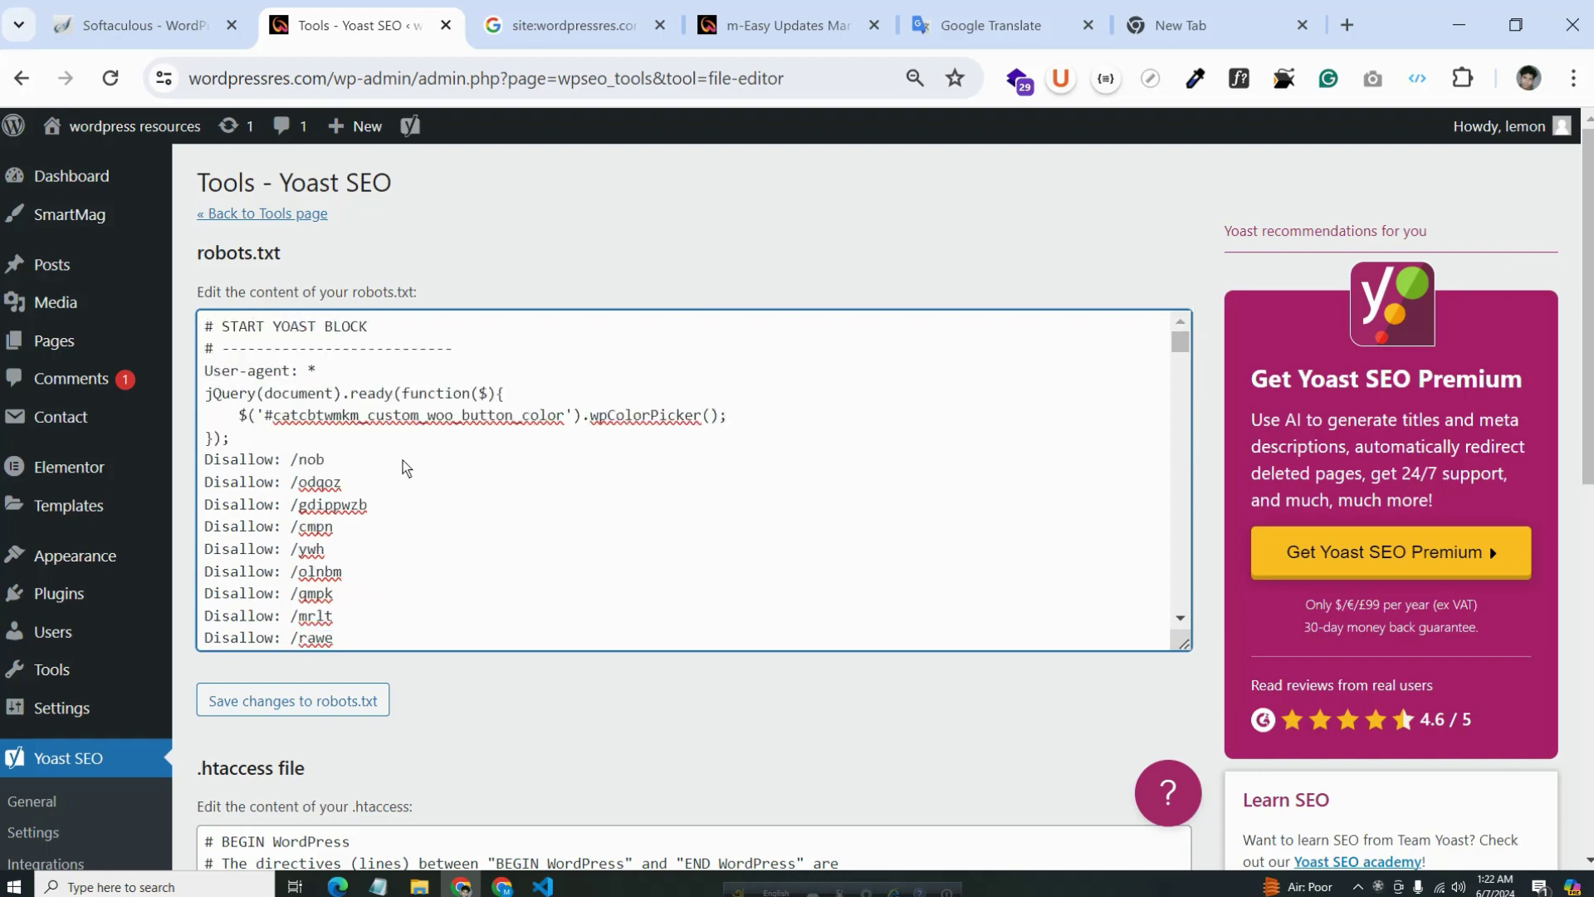
pyautogui.moveTo(237, 440); pyautogui.dragTo(209, 396)
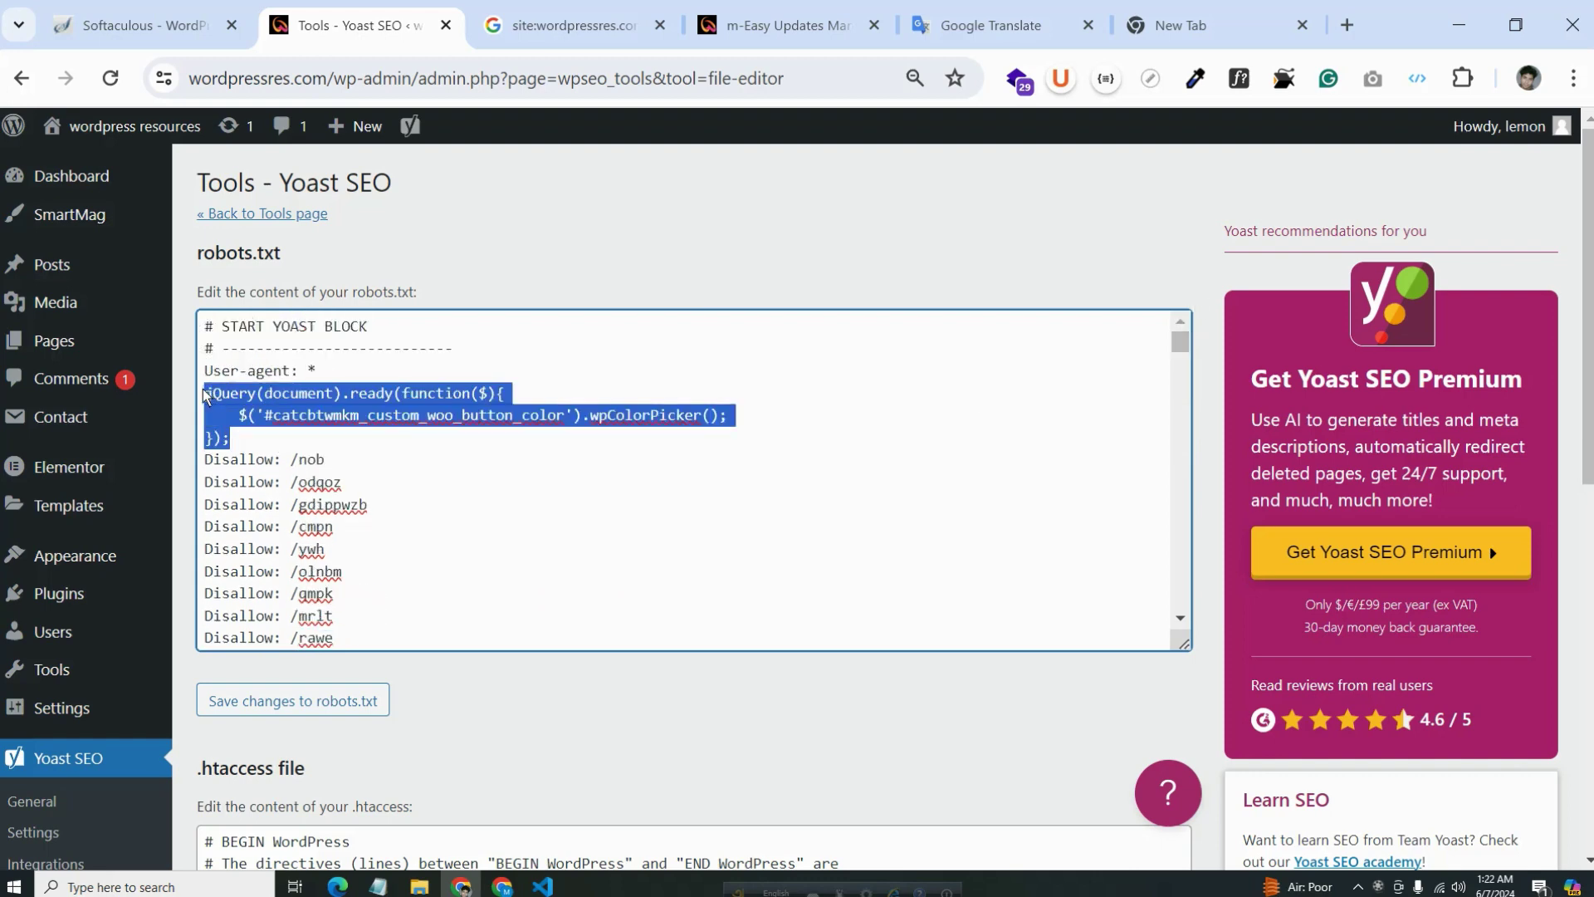
pyautogui.press('BackSpace')
pyautogui.press('BackSpace')
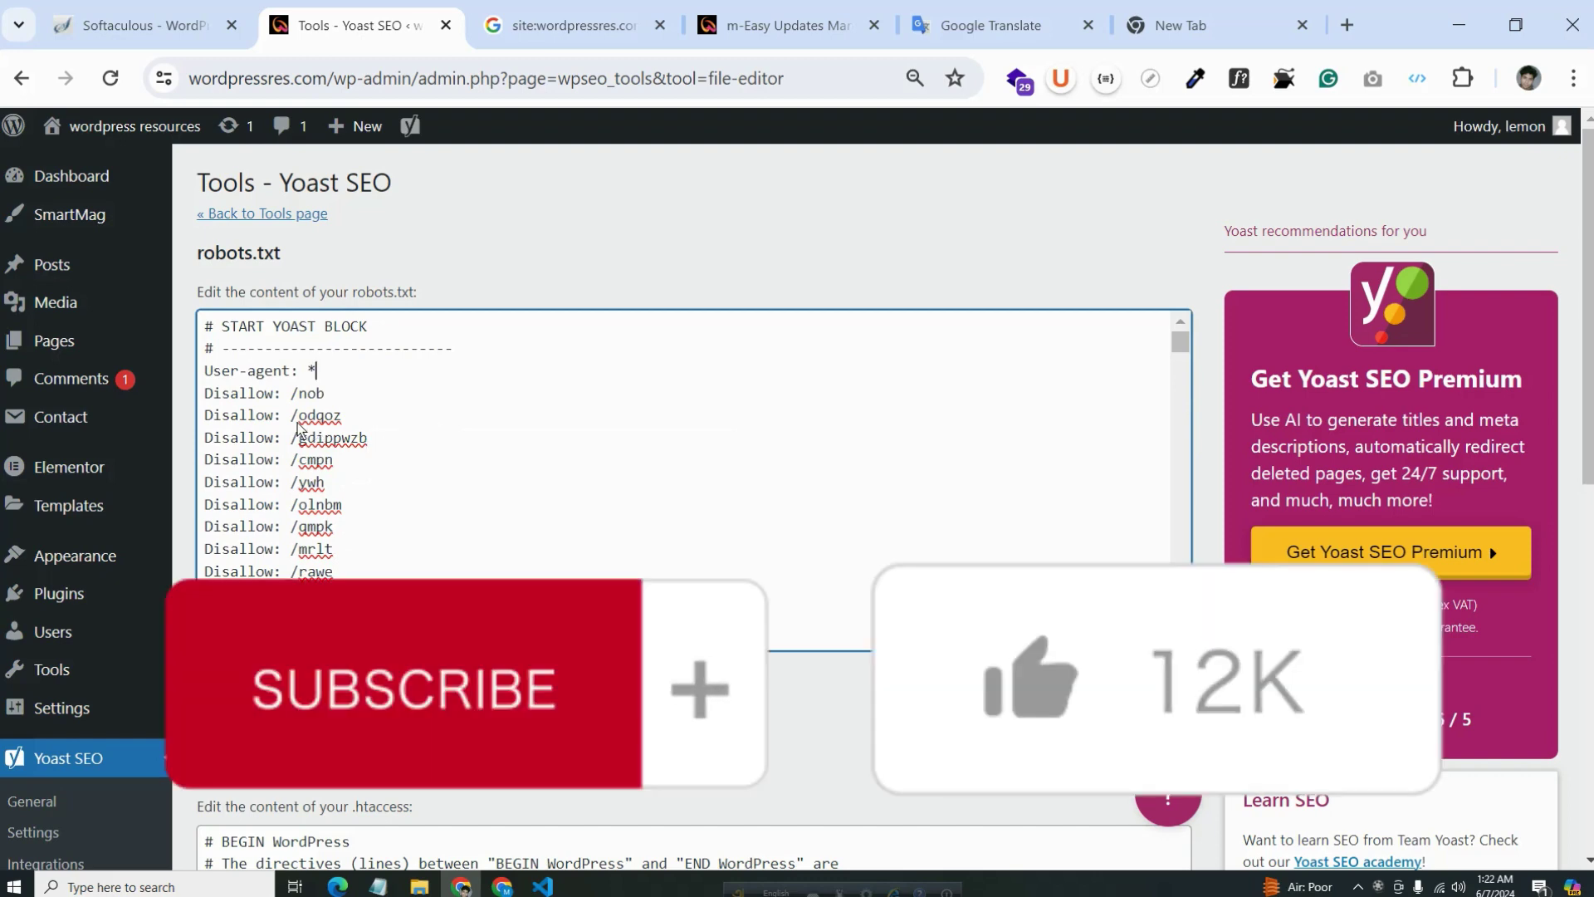
# Step: Compare the first Disallow path with the plugin post's URL path and the subdomains in the Google results
pyautogui.moveTo(308, 392); pyautogui.dragTo(326, 393)
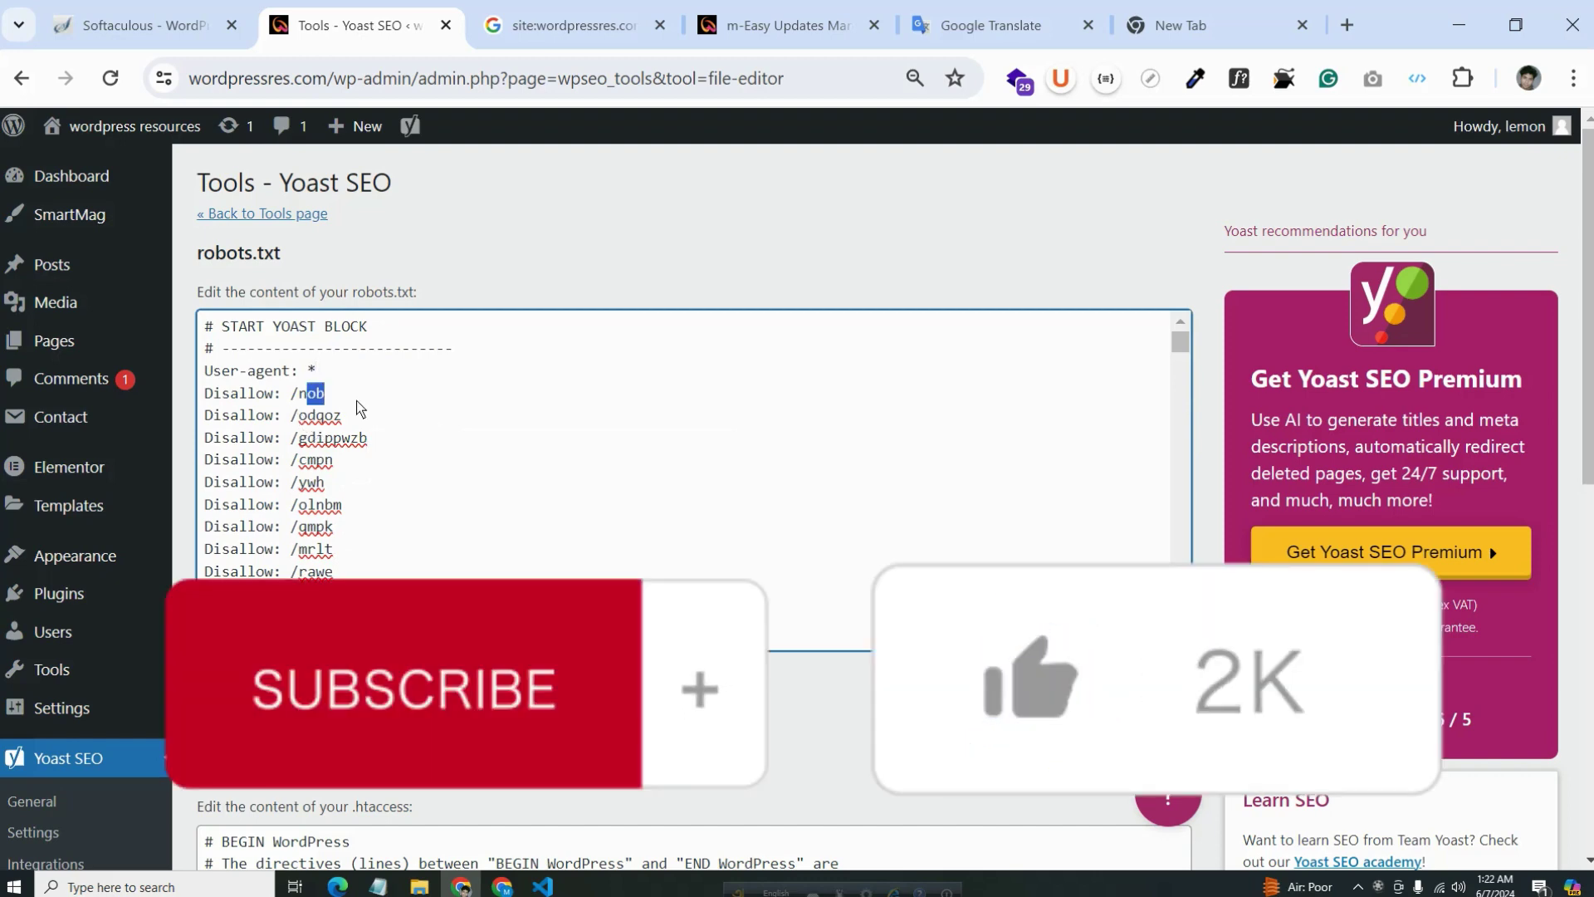
pyautogui.click(370, 402)
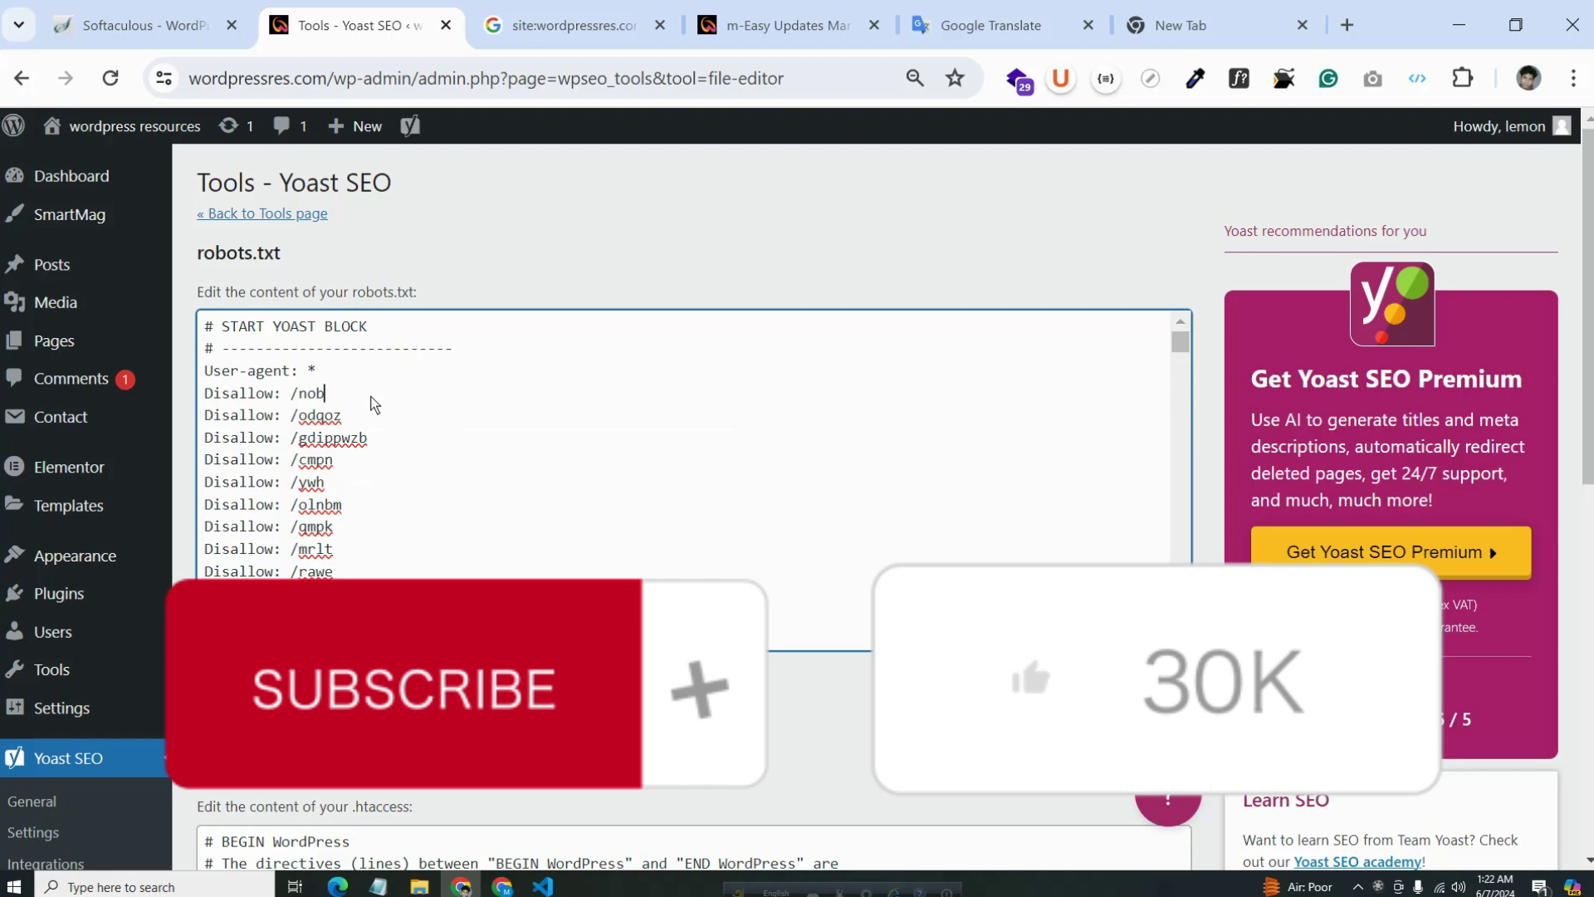
pyautogui.click(830, 10)
pyautogui.moveTo(383, 78); pyautogui.dragTo(739, 83)
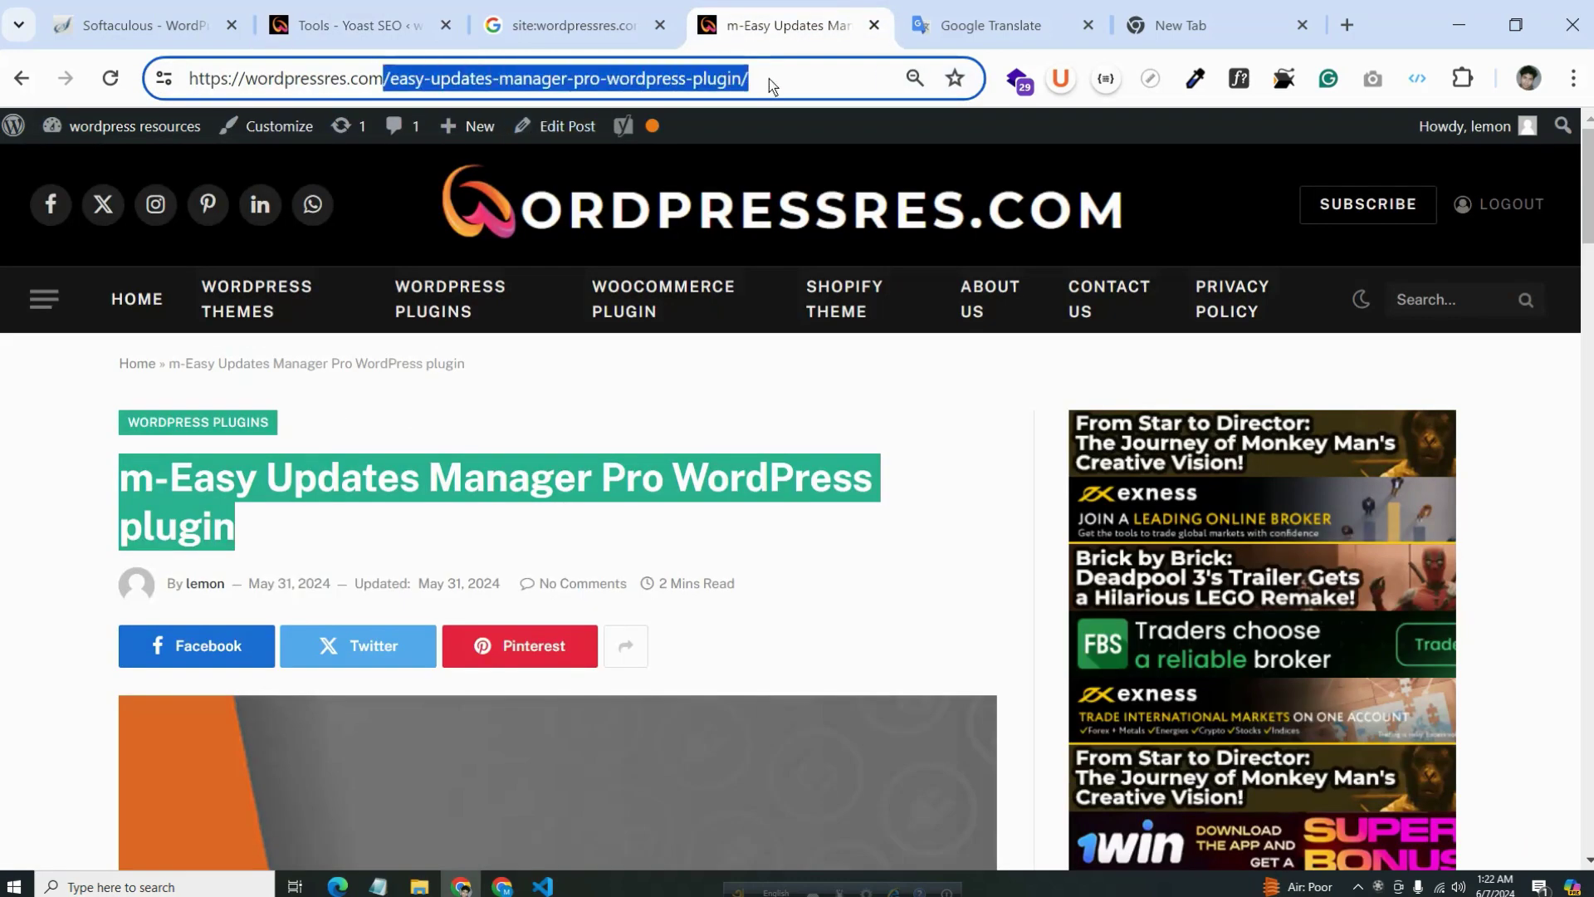
pyautogui.click(595, 6)
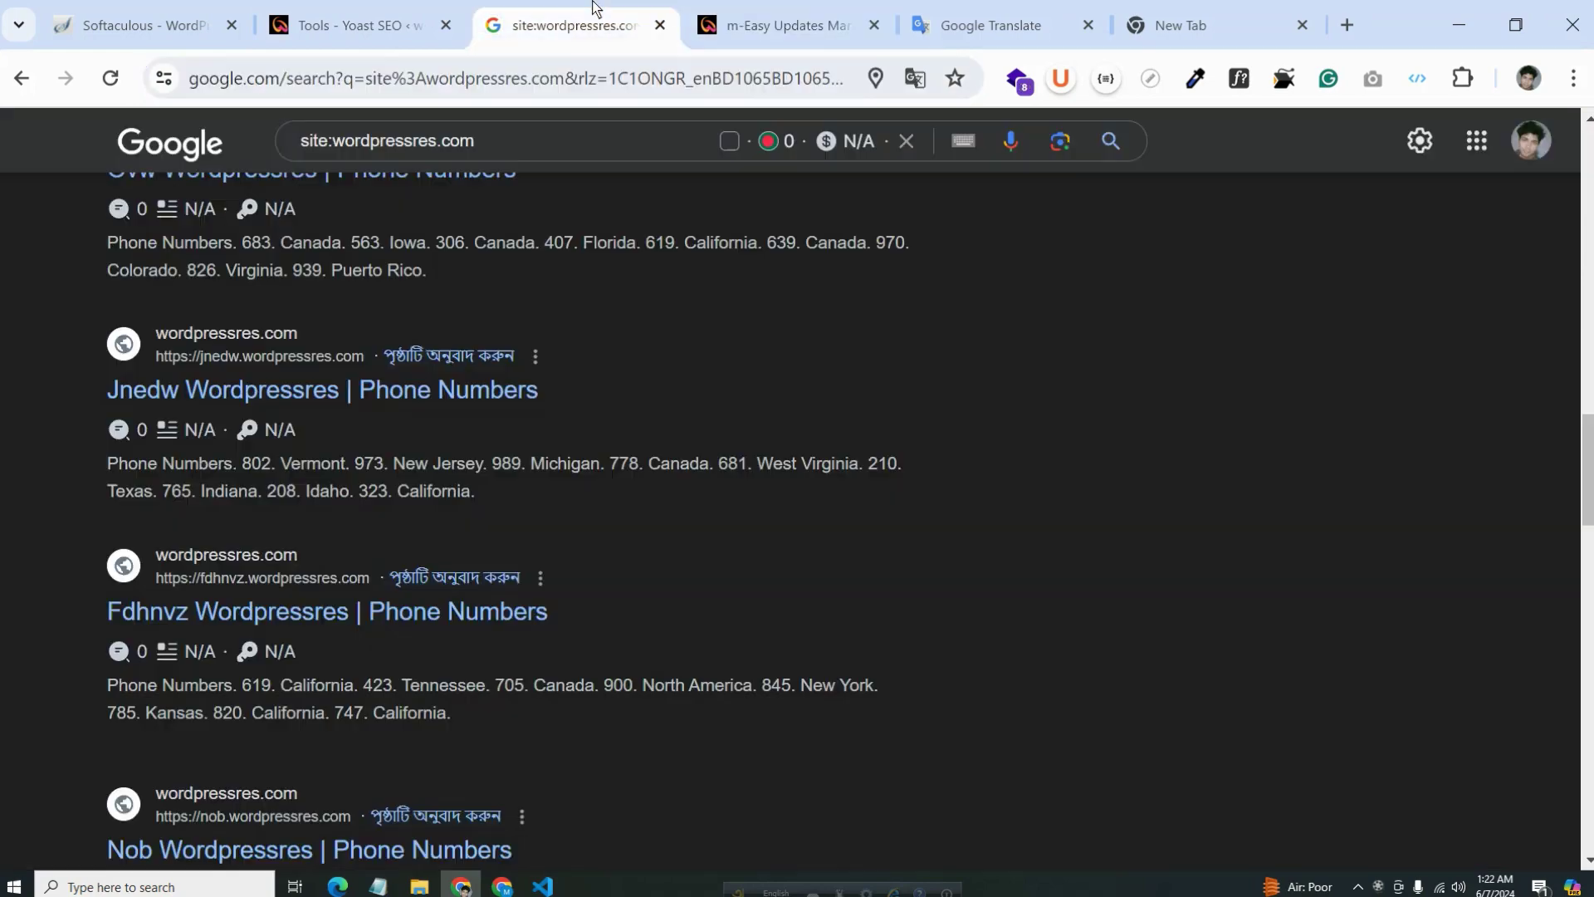
pyautogui.click(772, 20)
pyautogui.click(431, 78)
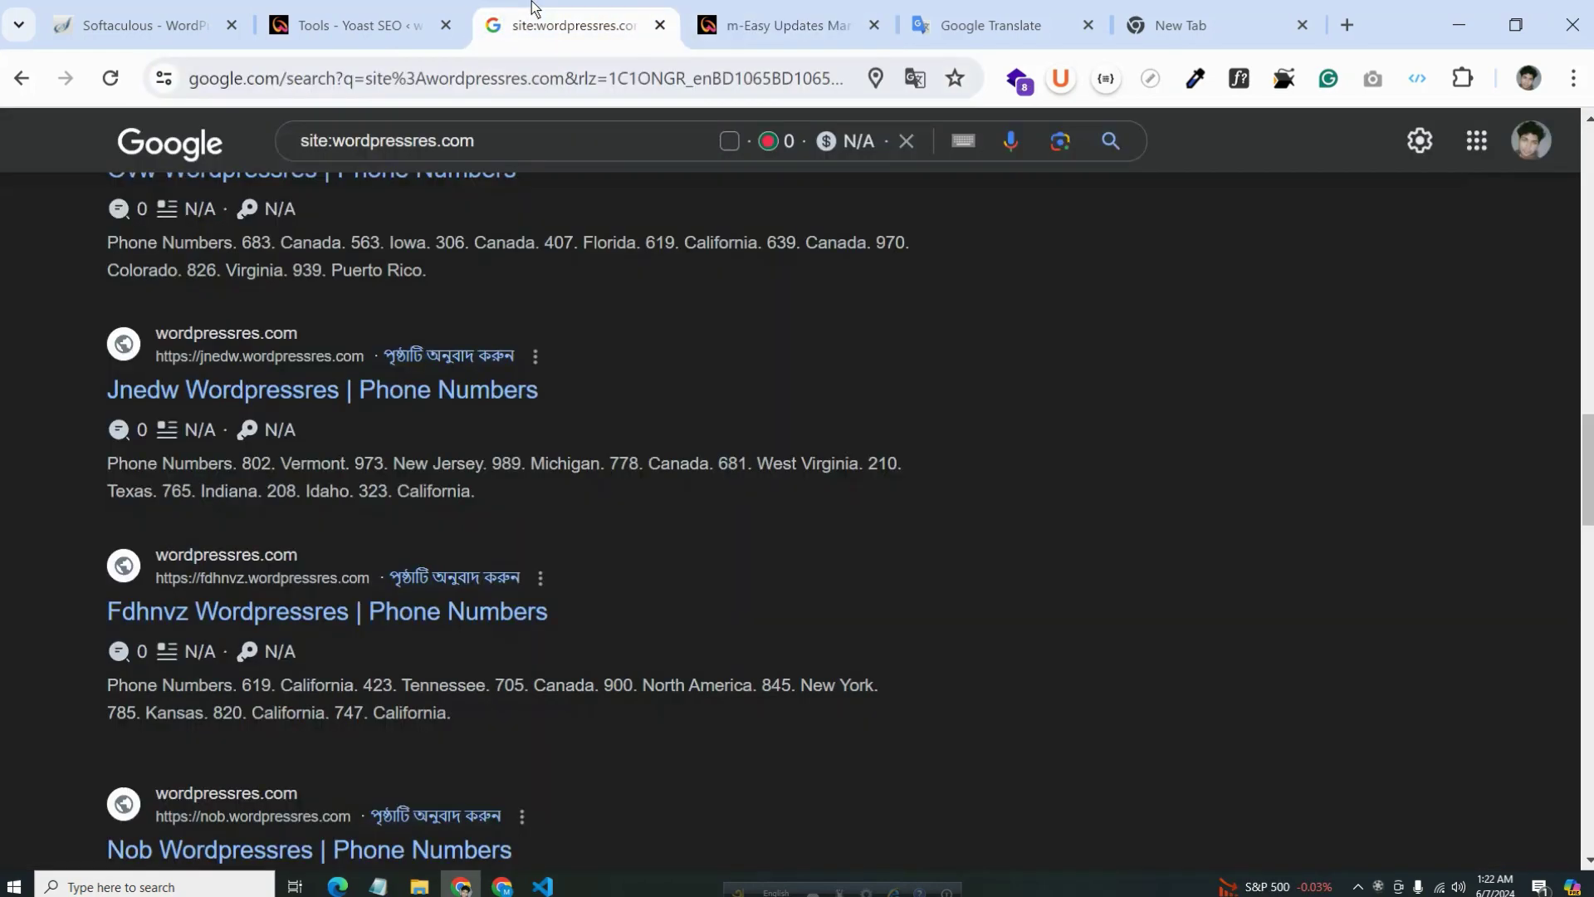
pyautogui.click(531, 12)
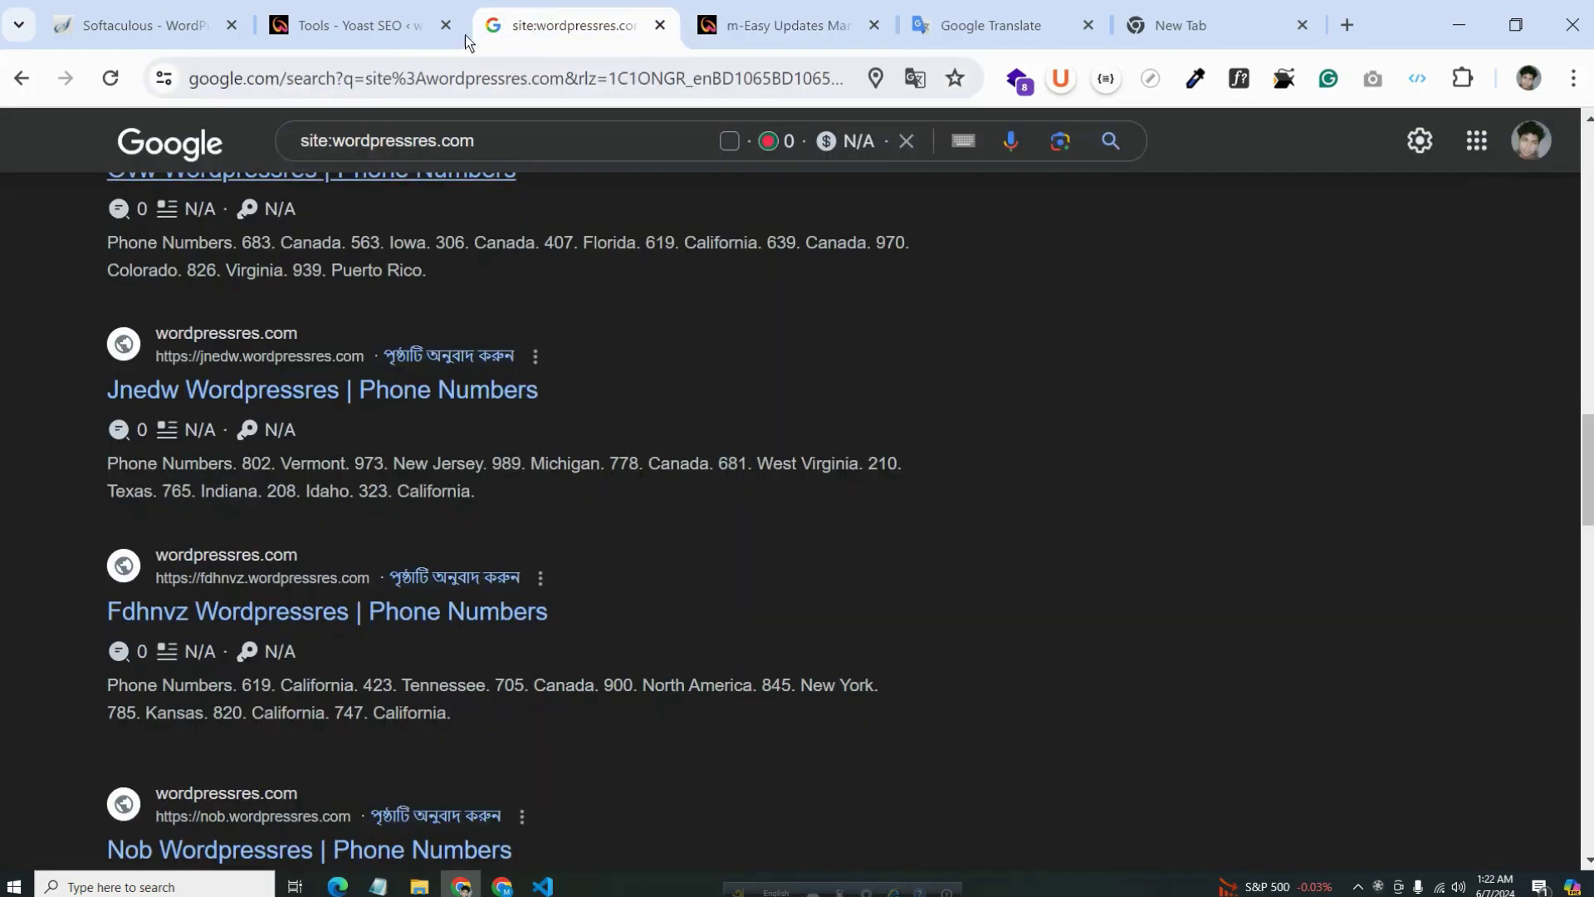
pyautogui.click(425, 6)
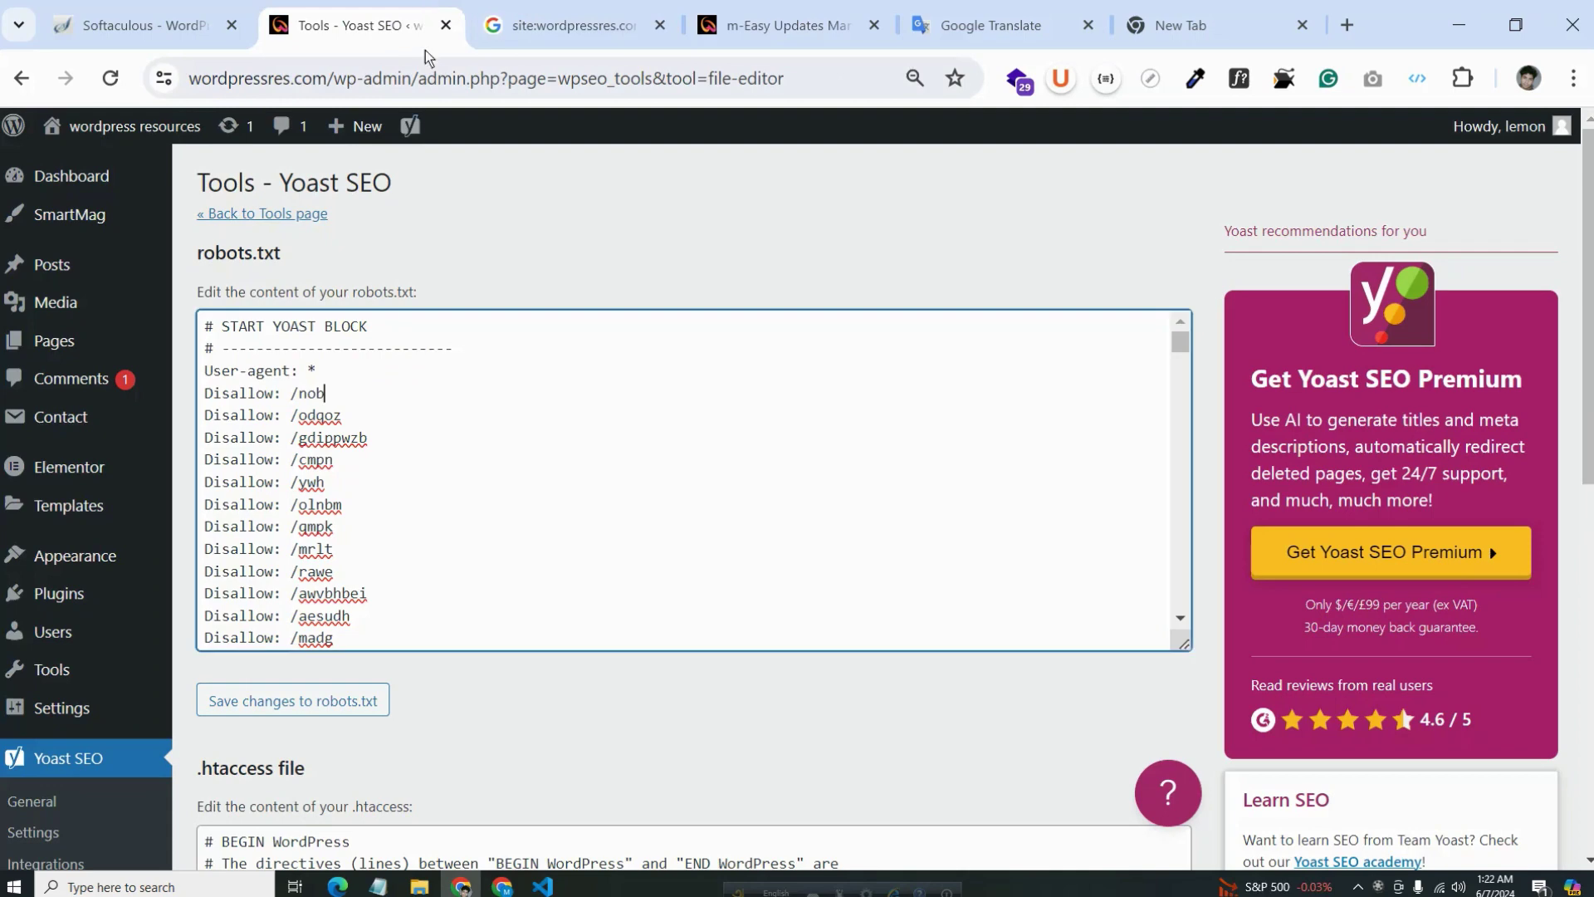
# Step: Review the robots.txt Disallow list from "/nob" down to the end of the Yoast block
pyautogui.doubleClick(306, 395)
pyautogui.scroll(-10, 690, 478)
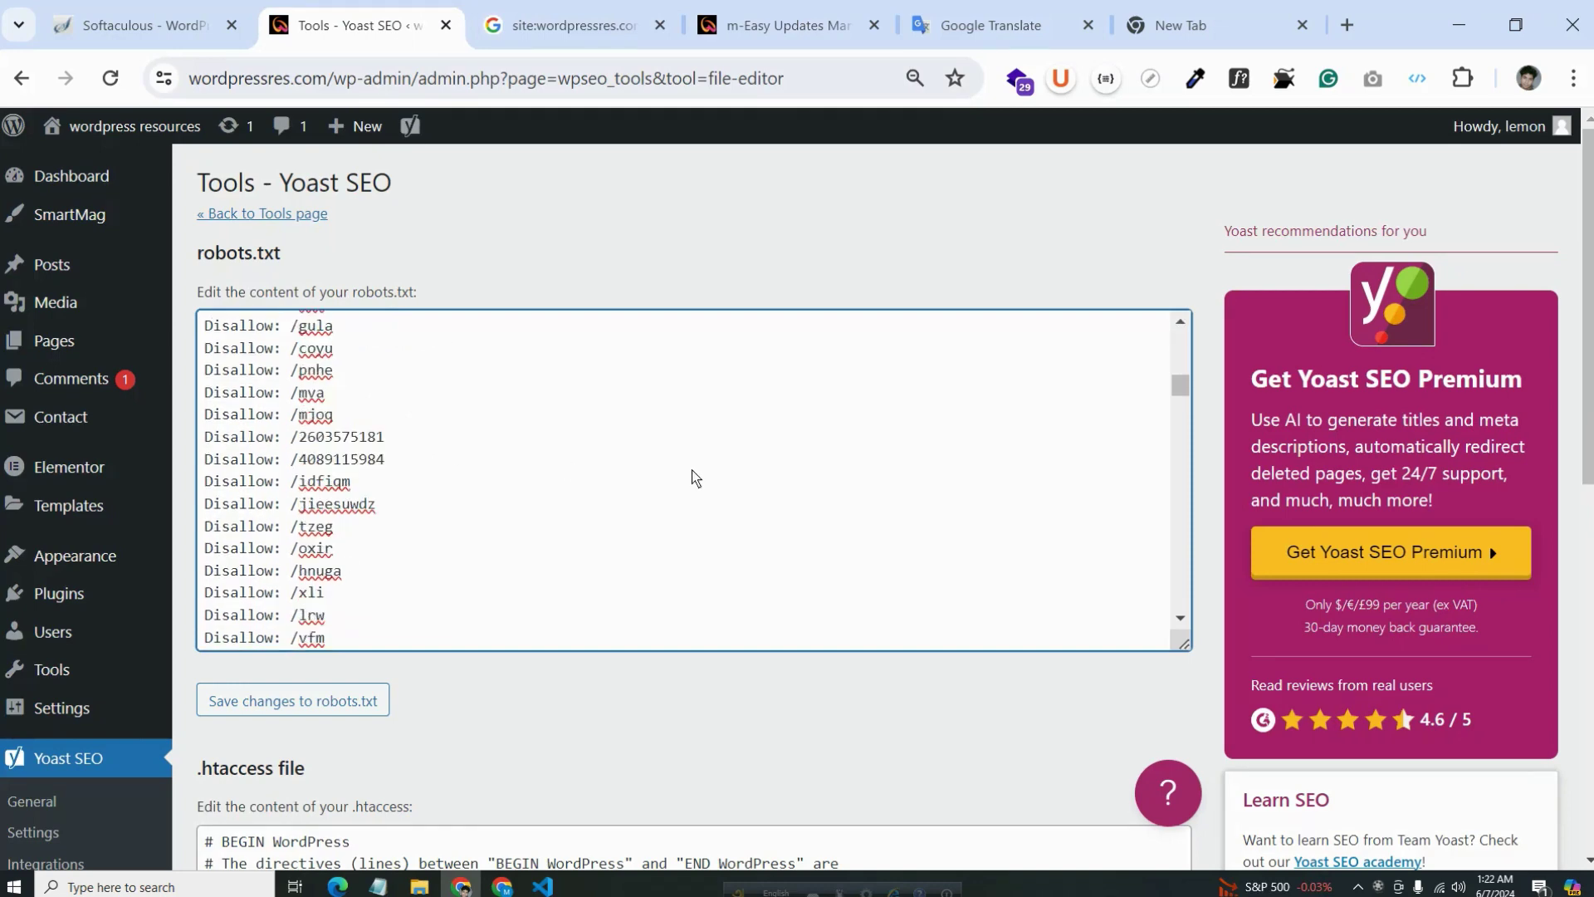
pyautogui.scroll(-5, 789, 473)
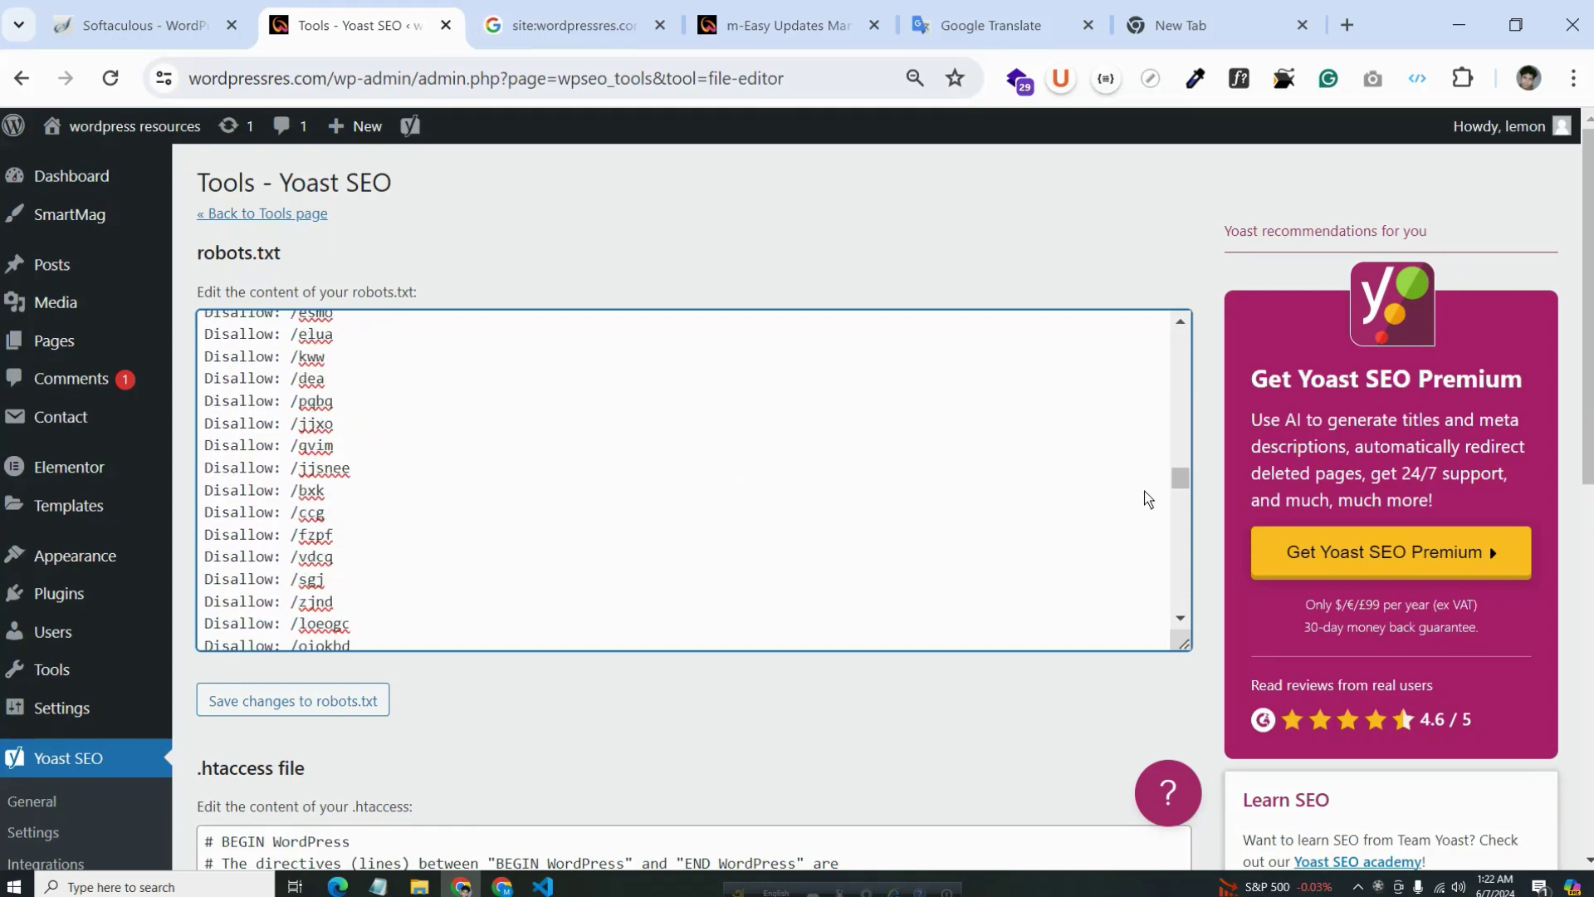
pyautogui.moveTo(1189, 488); pyautogui.dragTo(1193, 615)
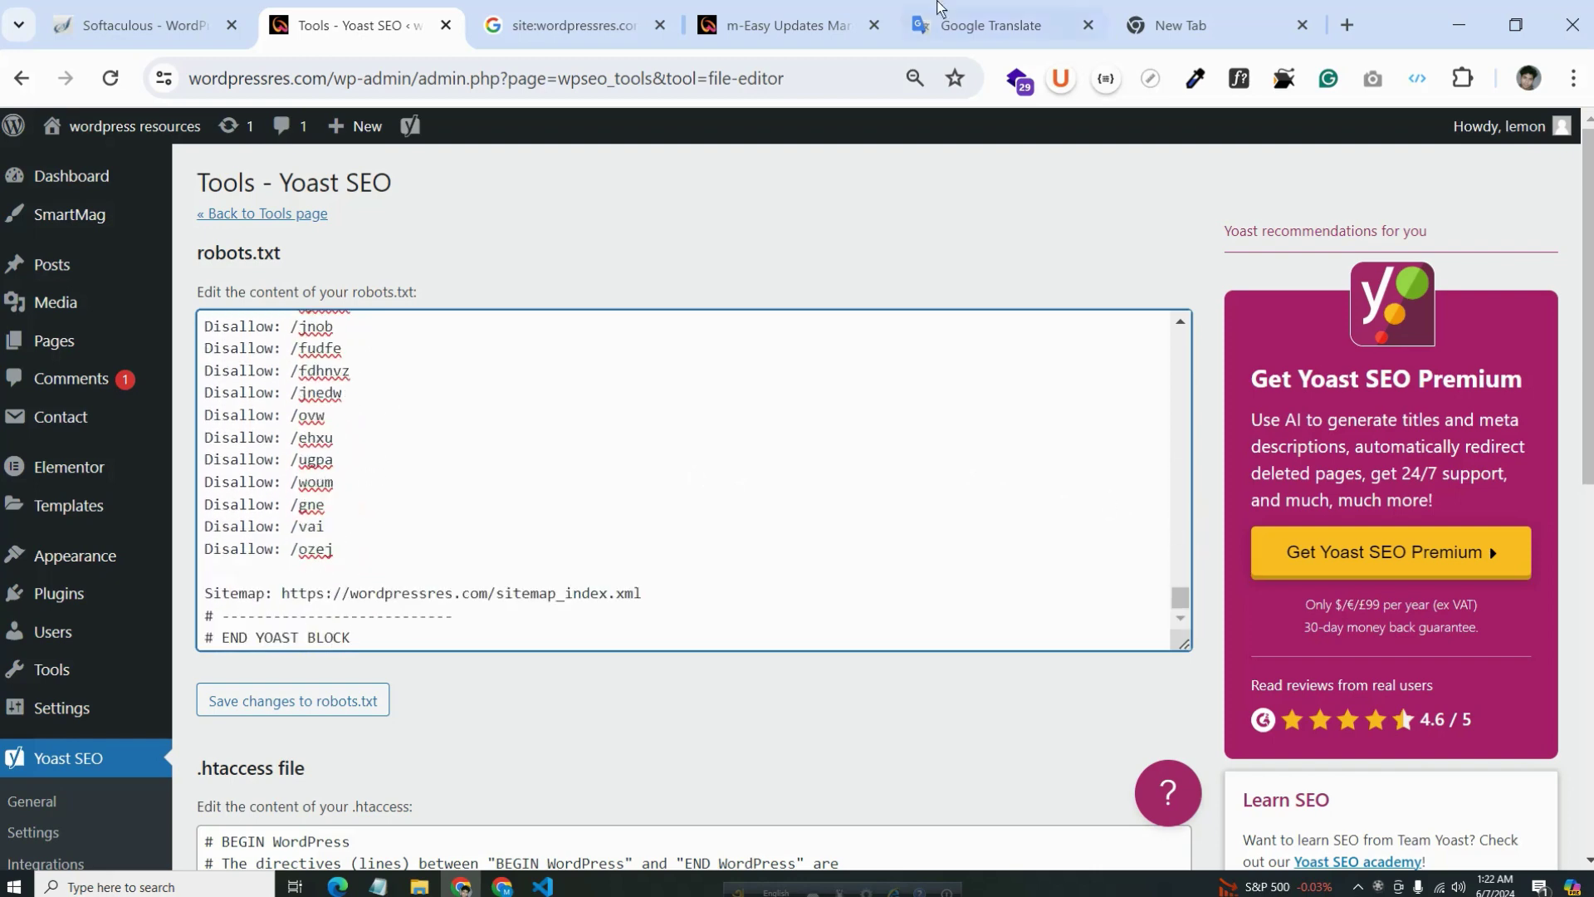
# Step: Review the plugin post's URL path, the disavow status in Search Console and the site:wordpressres.com search results
pyautogui.click(789, 25)
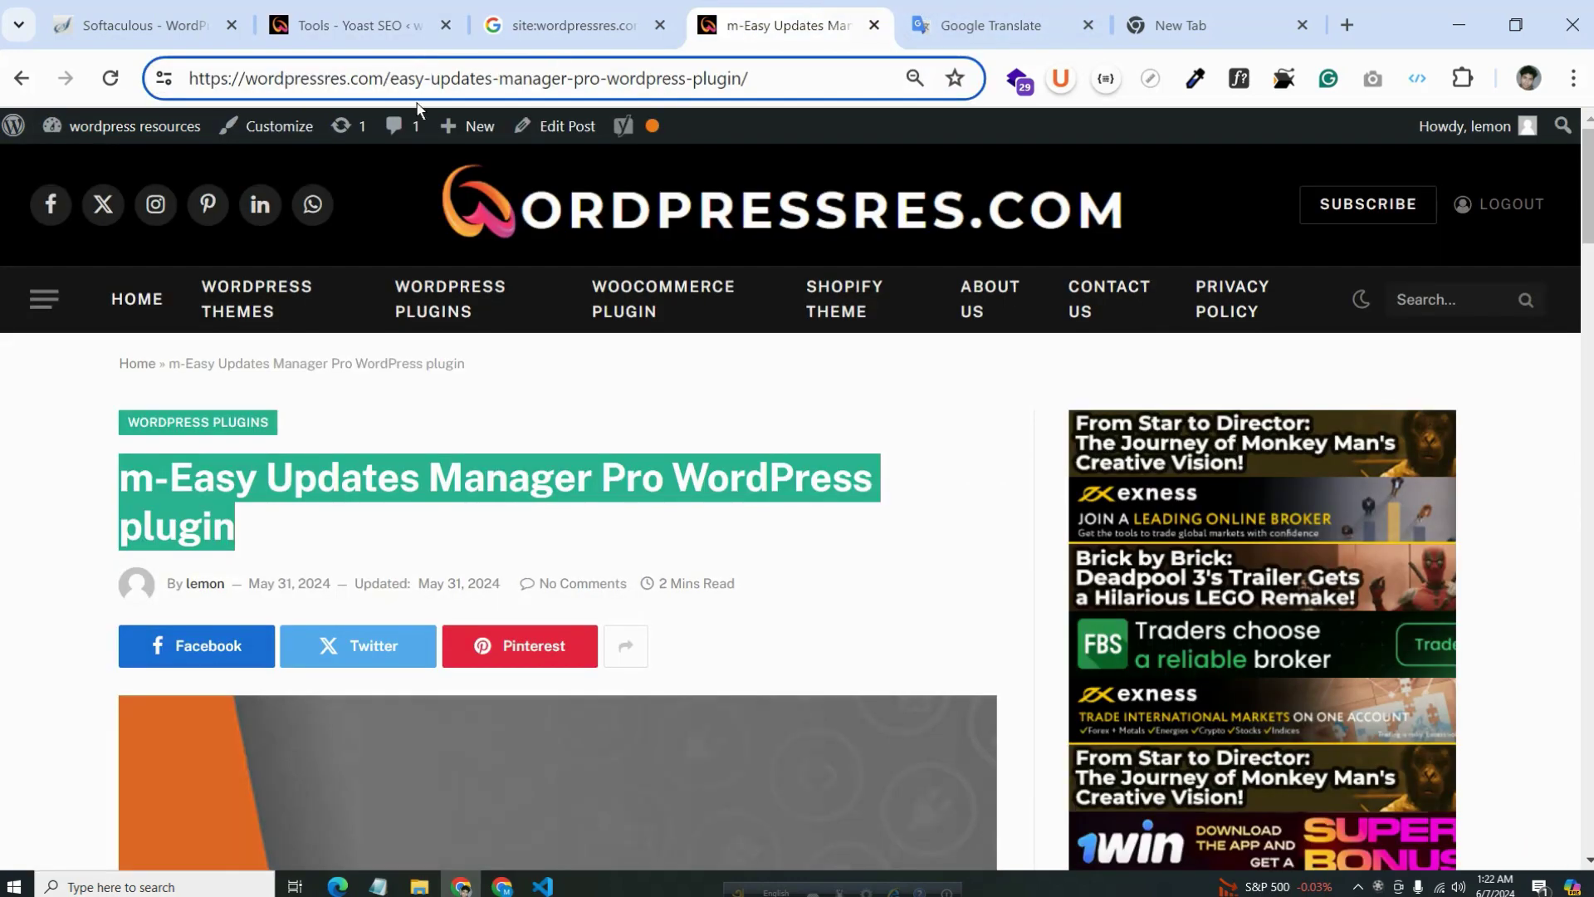
pyautogui.moveTo(448, 121)
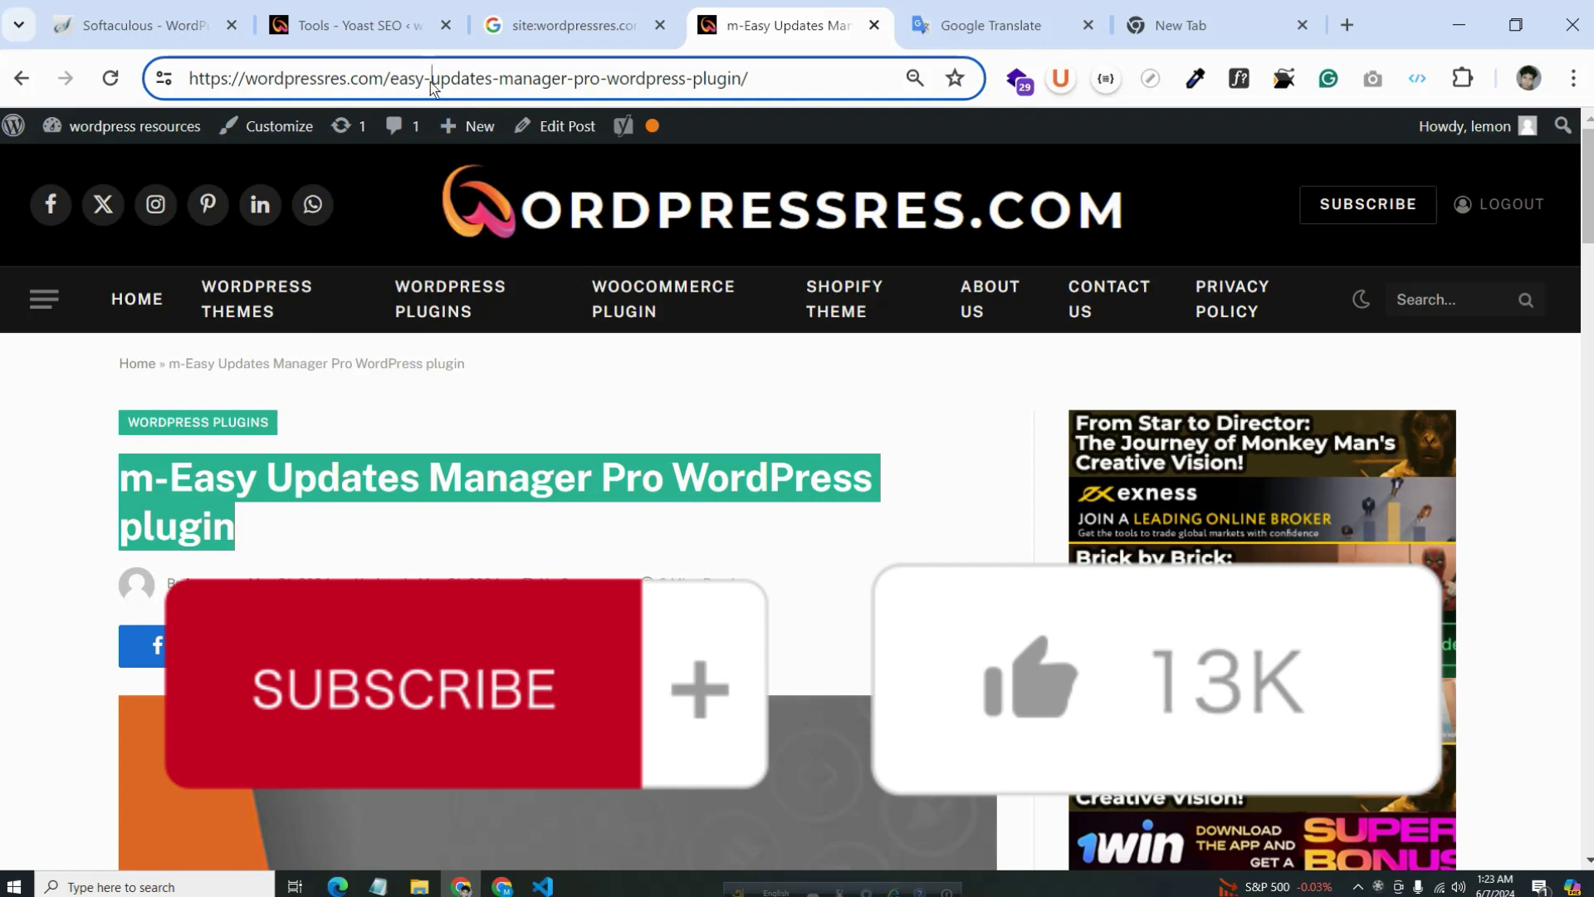
pyautogui.moveTo(390, 79); pyautogui.dragTo(819, 97)
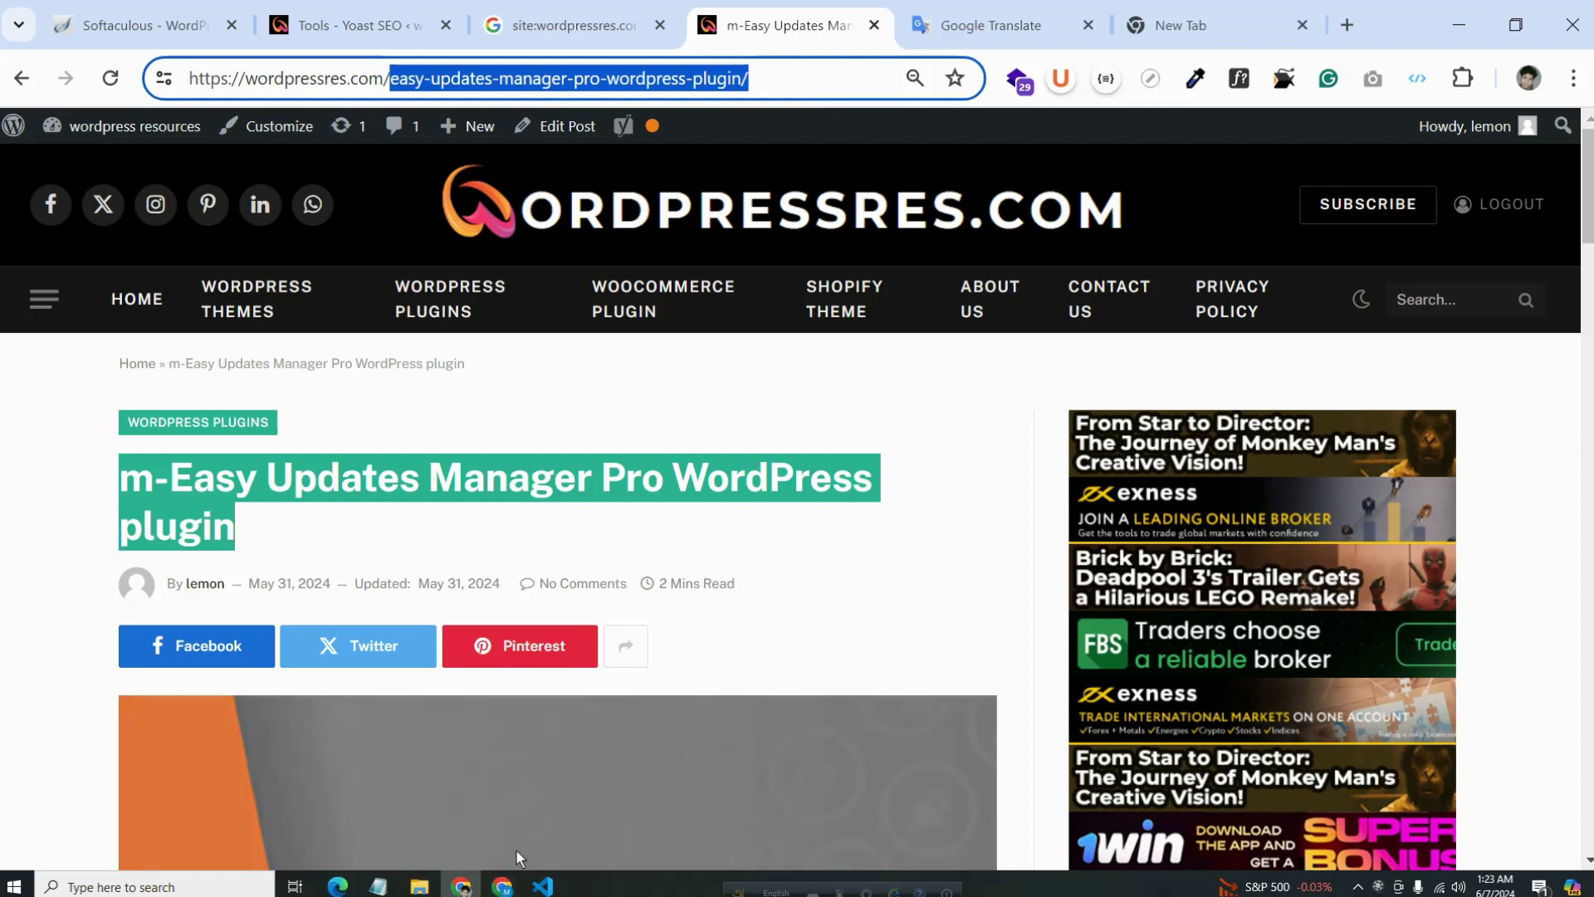
pyautogui.click(498, 887)
pyautogui.click(697, 7)
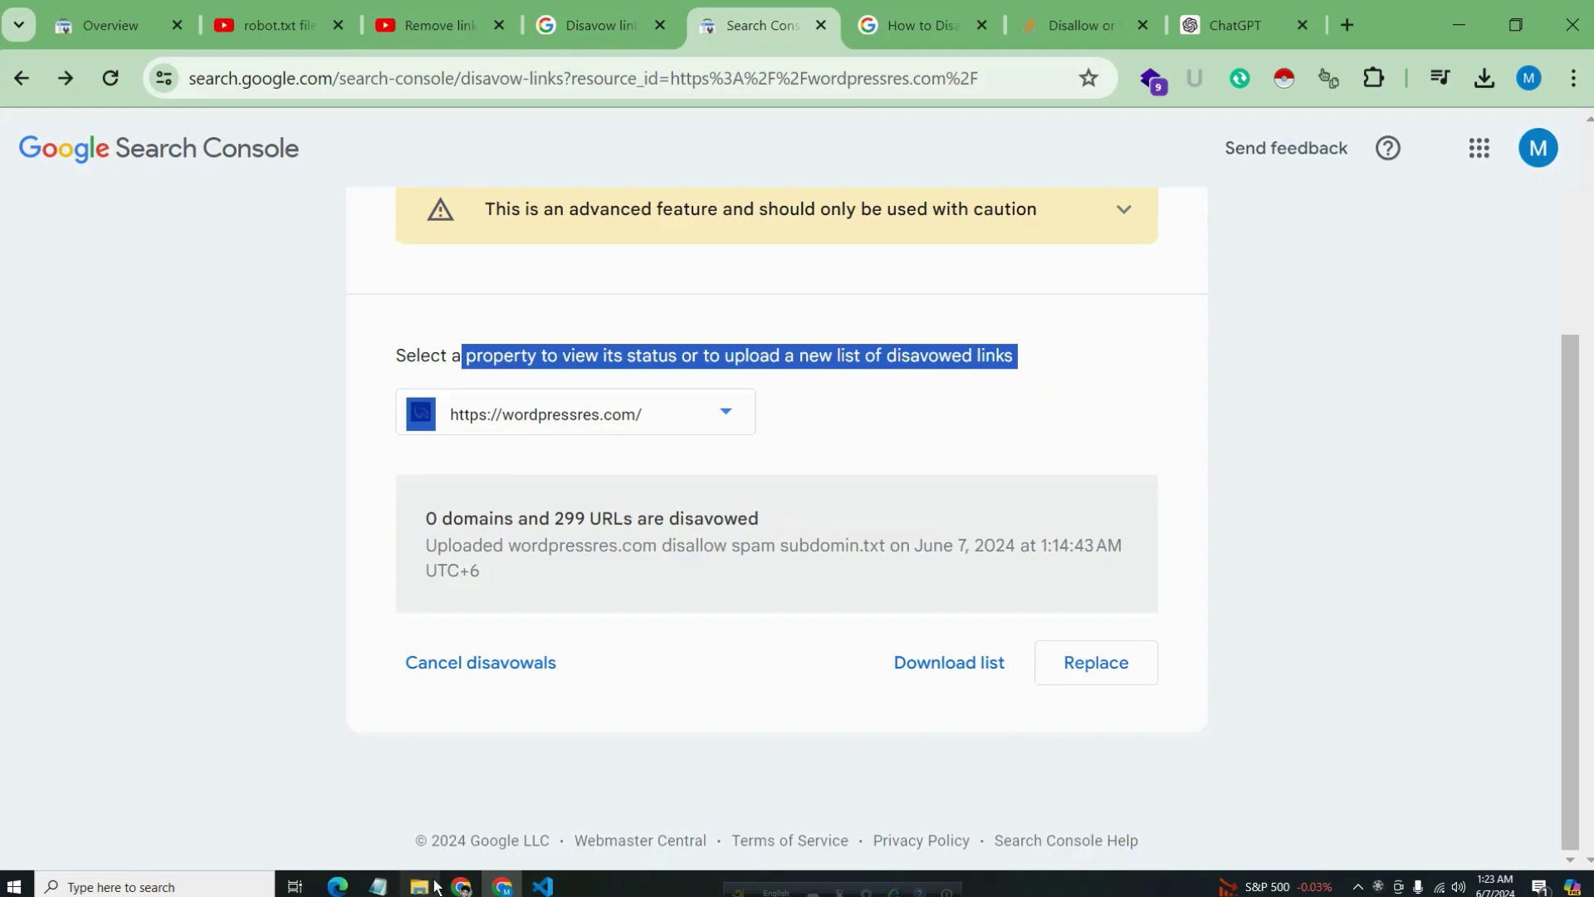
pyautogui.click(461, 887)
pyautogui.click(563, 7)
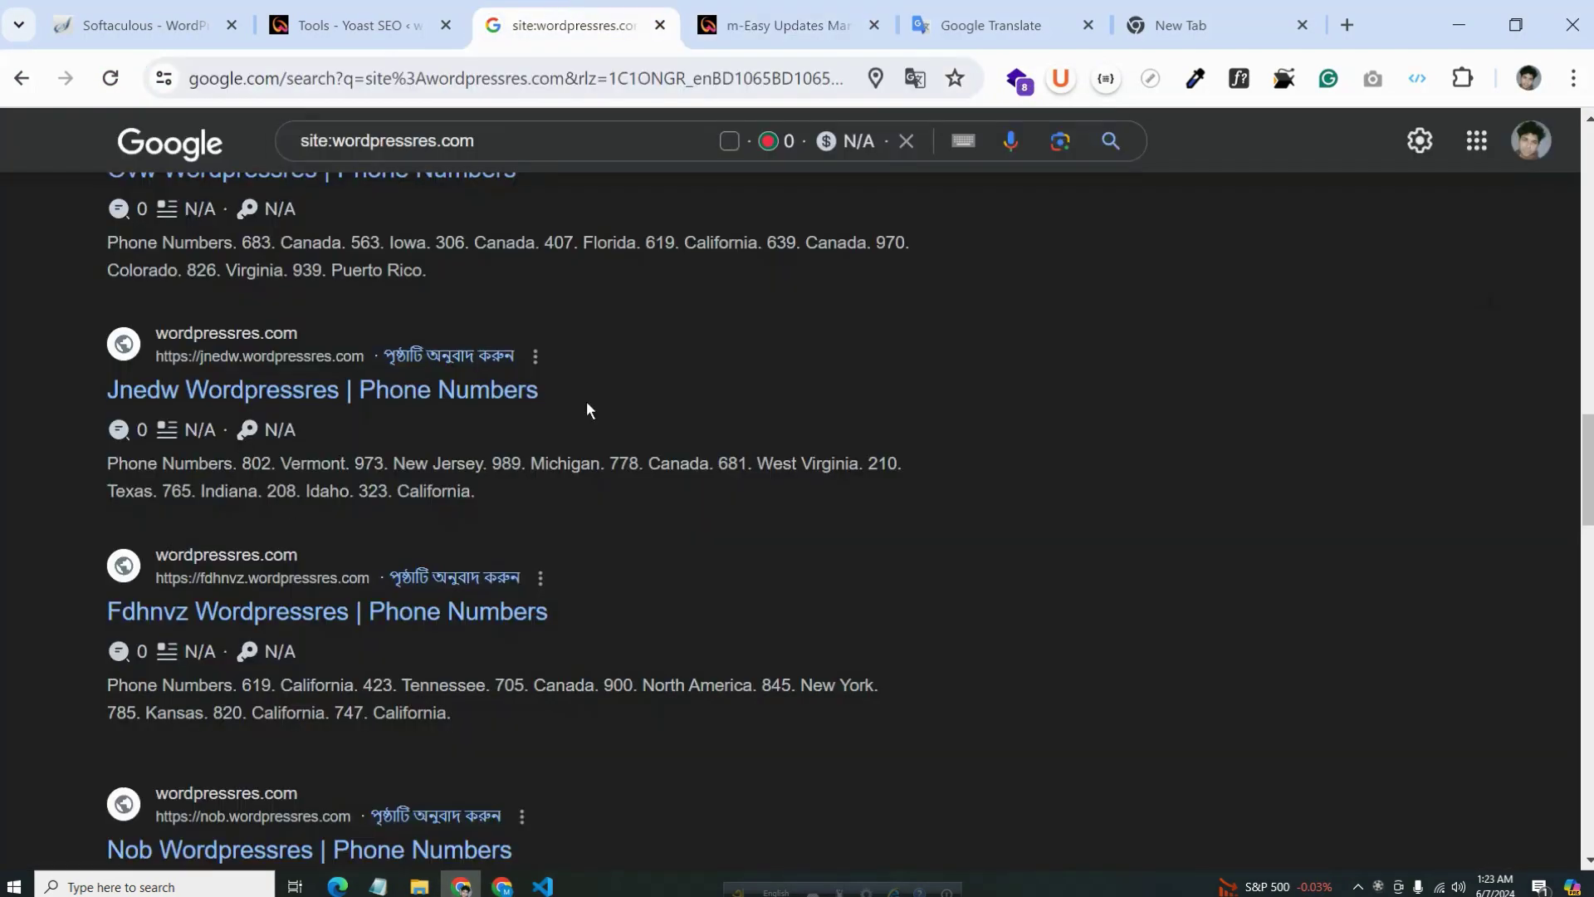
pyautogui.click(779, 14)
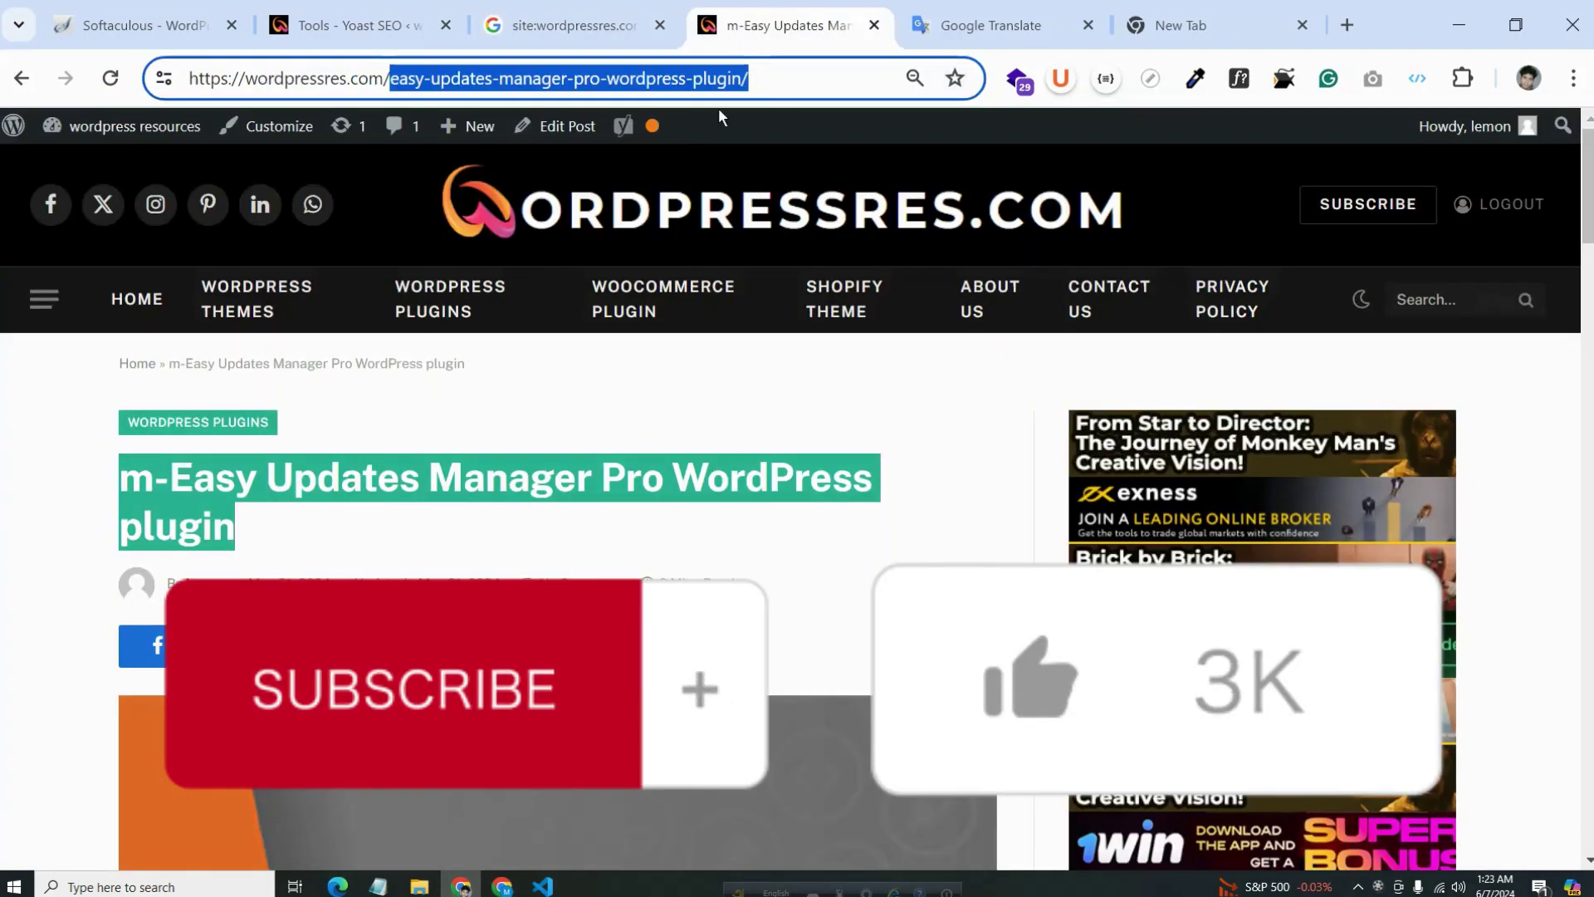
# Step: Return to the Yoast SEO file editor, check the Sitemap line and save the changes to robots.txt
pyautogui.click(349, 25)
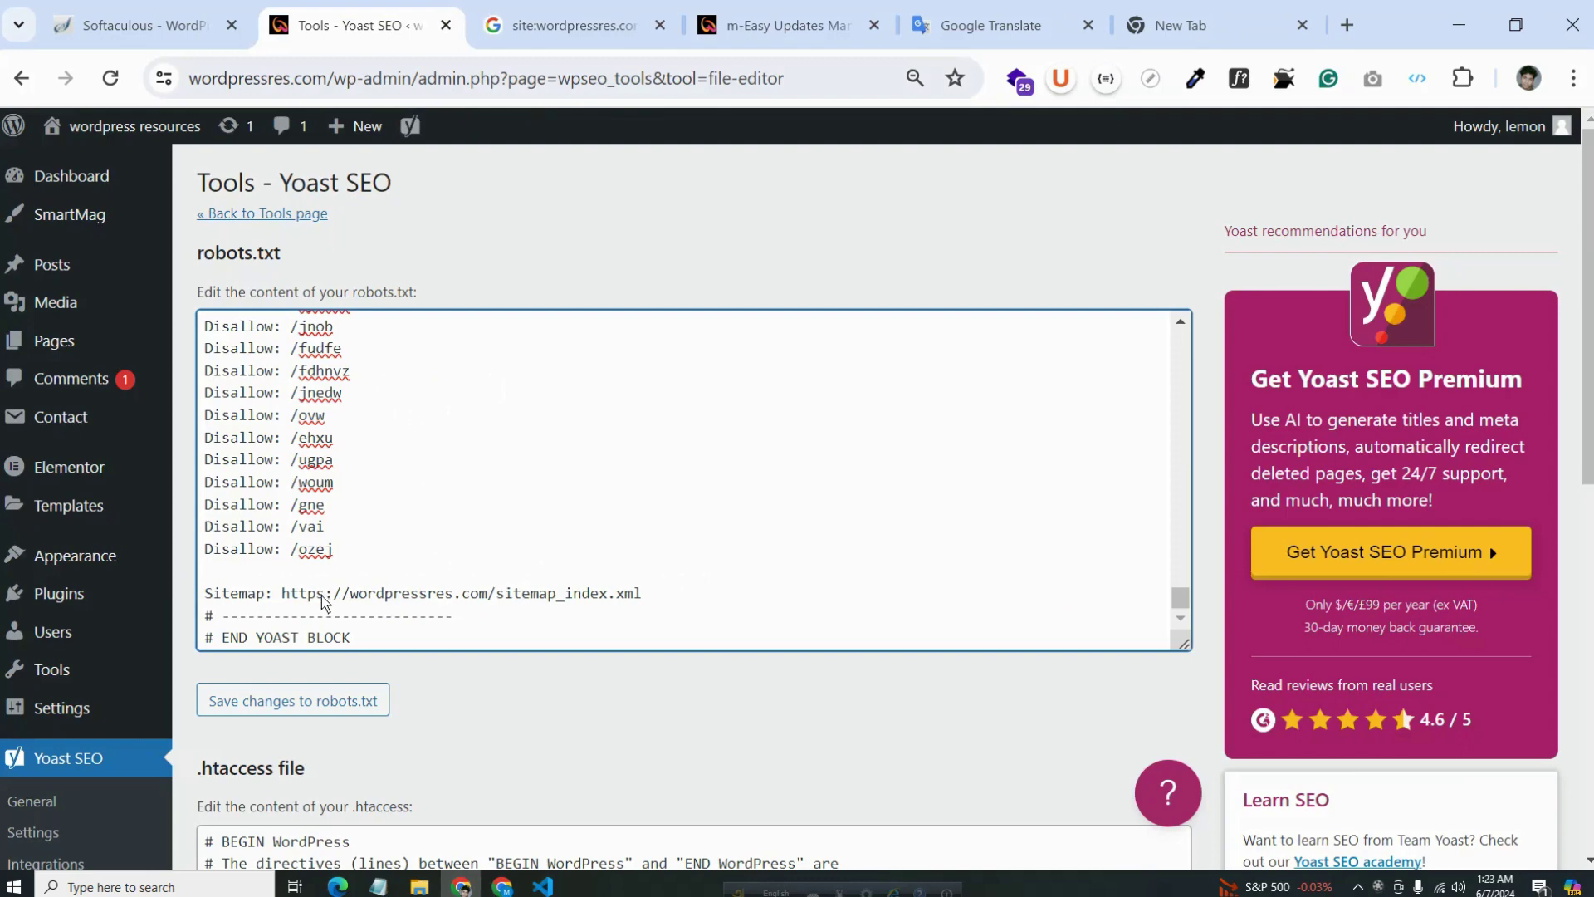
pyautogui.moveTo(325, 595); pyautogui.dragTo(689, 610)
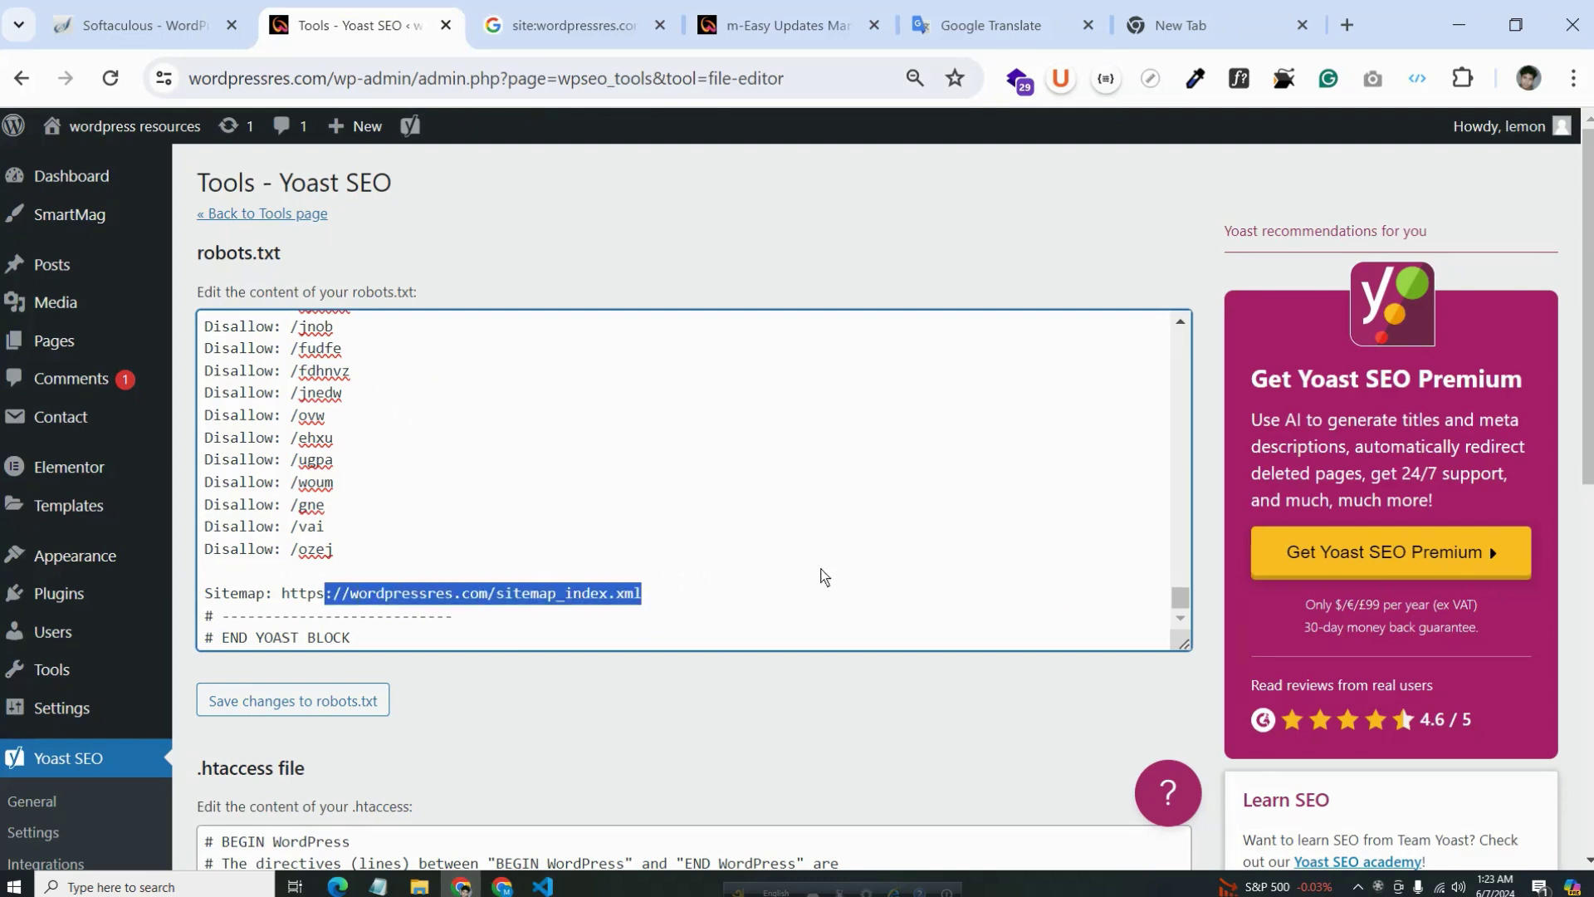
pyautogui.scroll(3, 830, 580)
pyautogui.scroll(-3, 997, 585)
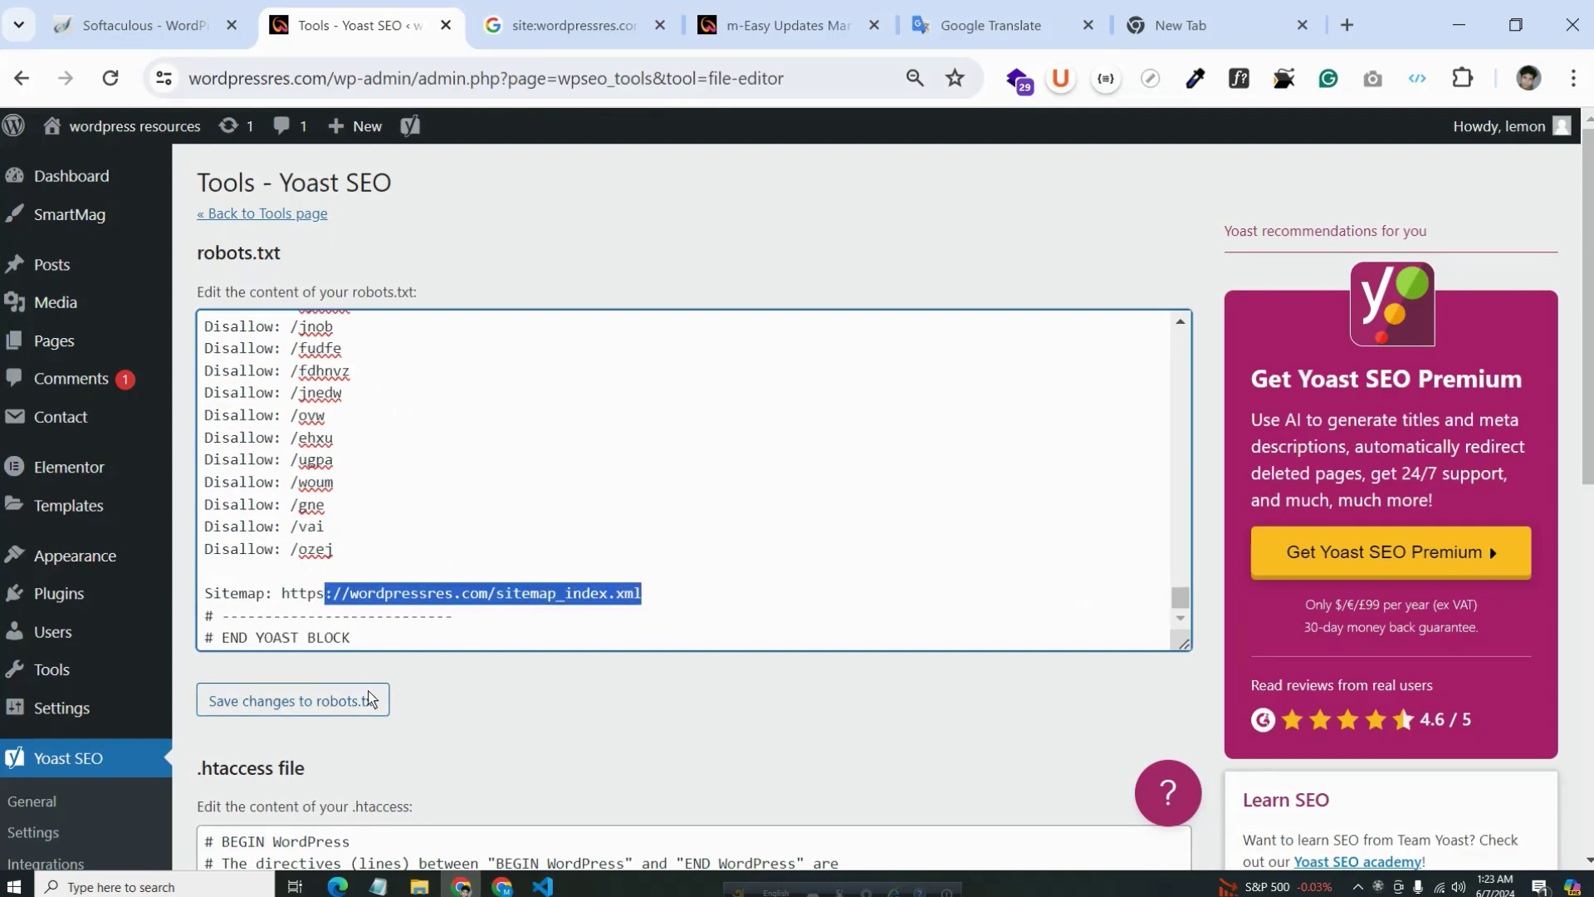
pyautogui.click(318, 705)
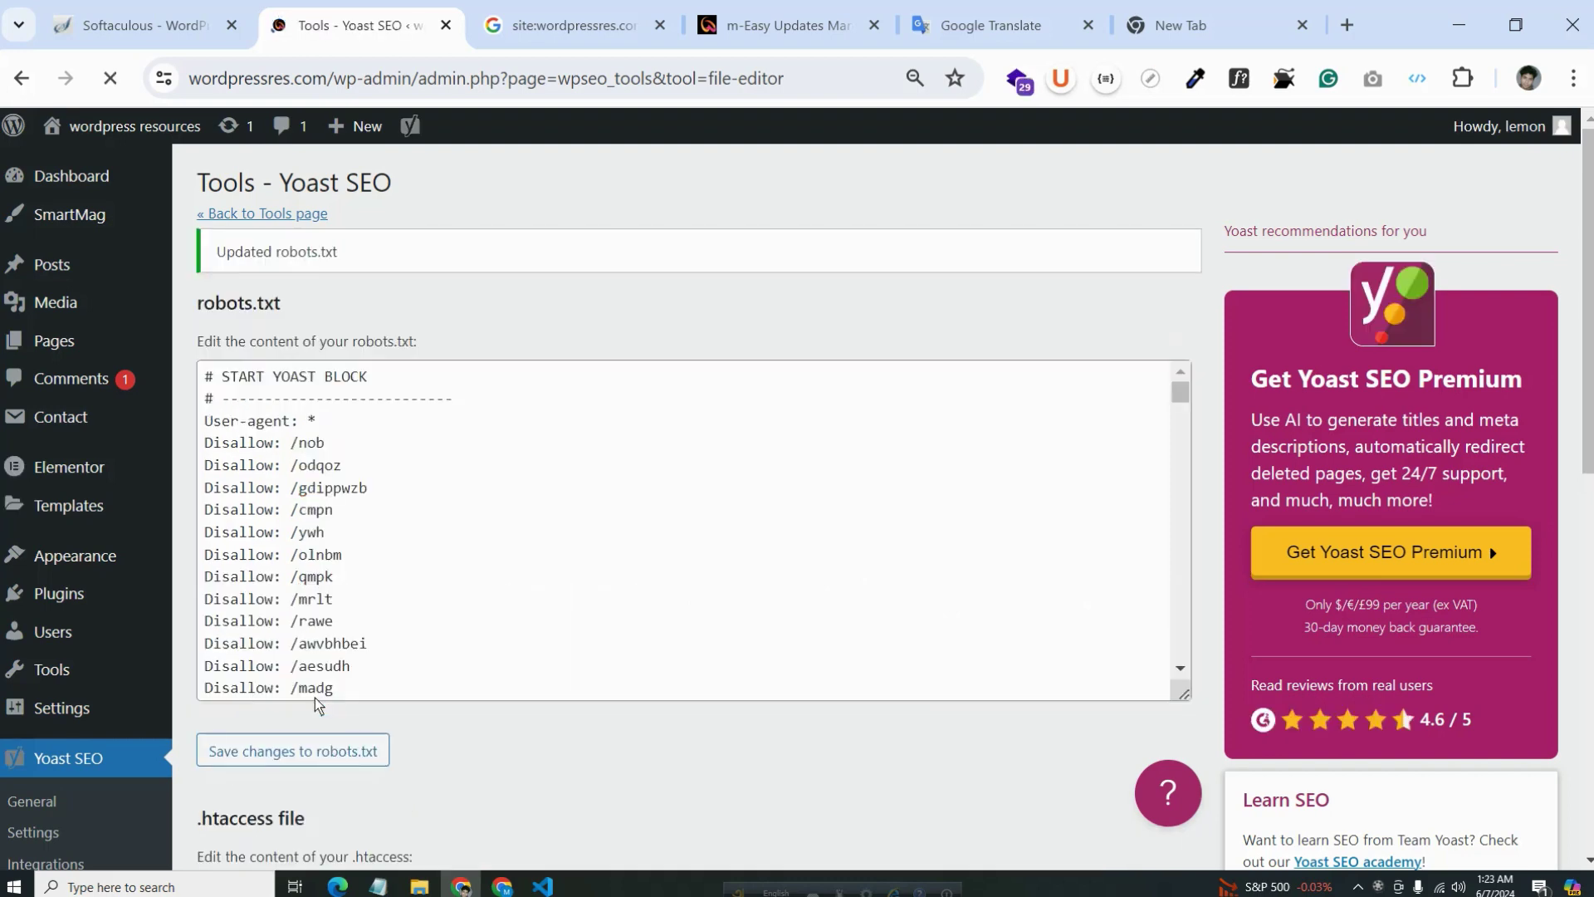
# Step: Check the saved robots.txt entries and look through the spam subdomains in the site:wordpressres.com search results
pyautogui.moveTo(251, 232); pyautogui.dragTo(337, 232)
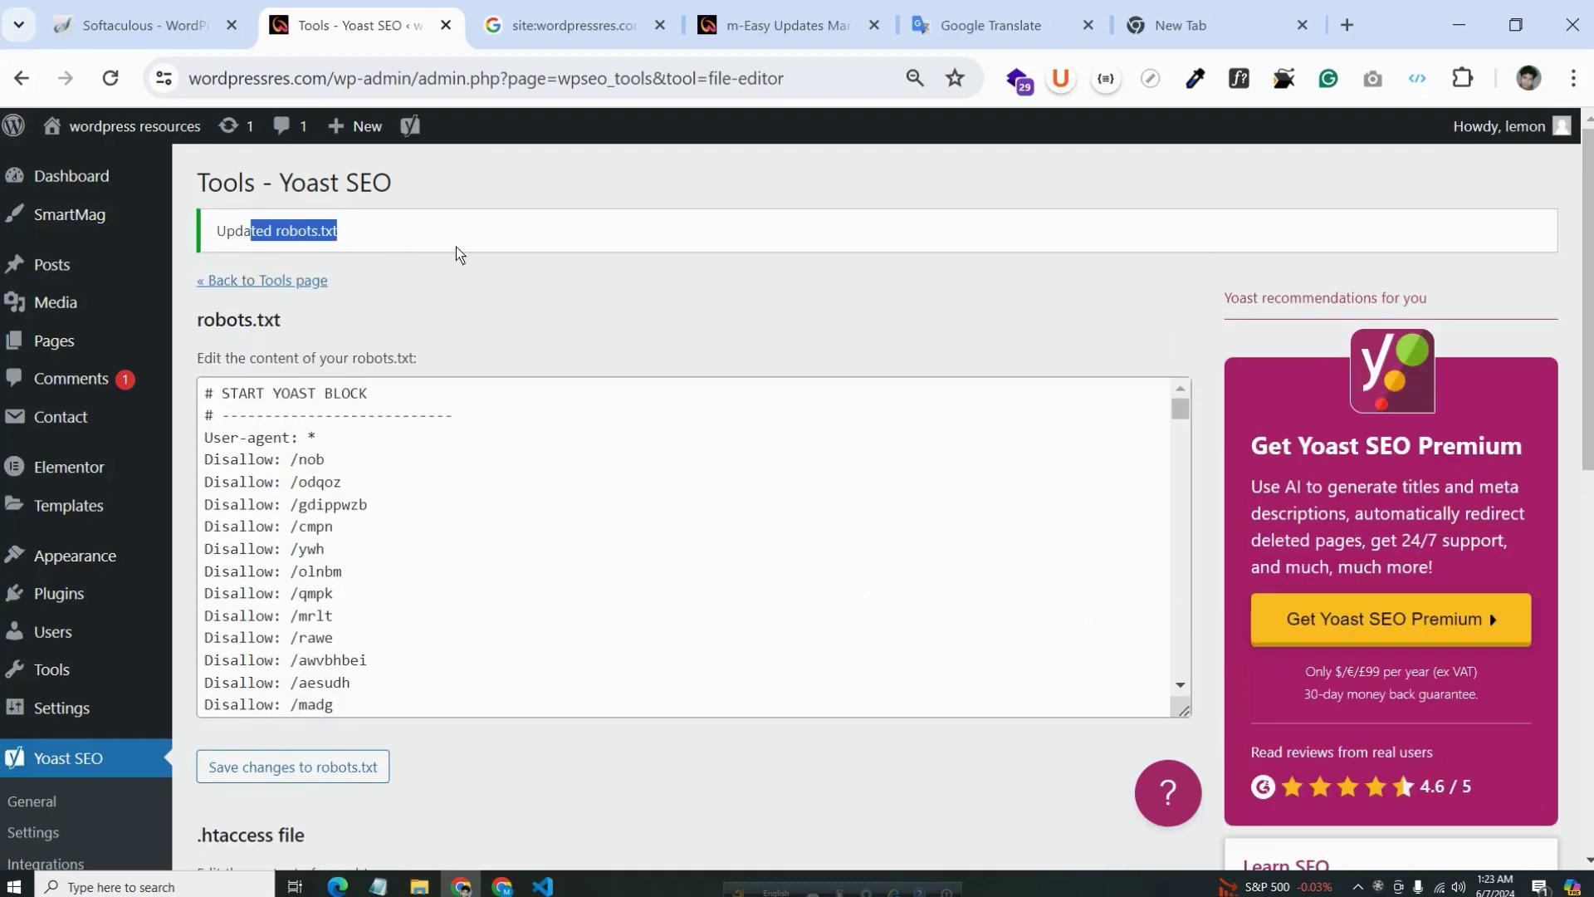
pyautogui.scroll(-4, 831, 573)
pyautogui.scroll(-3, 839, 594)
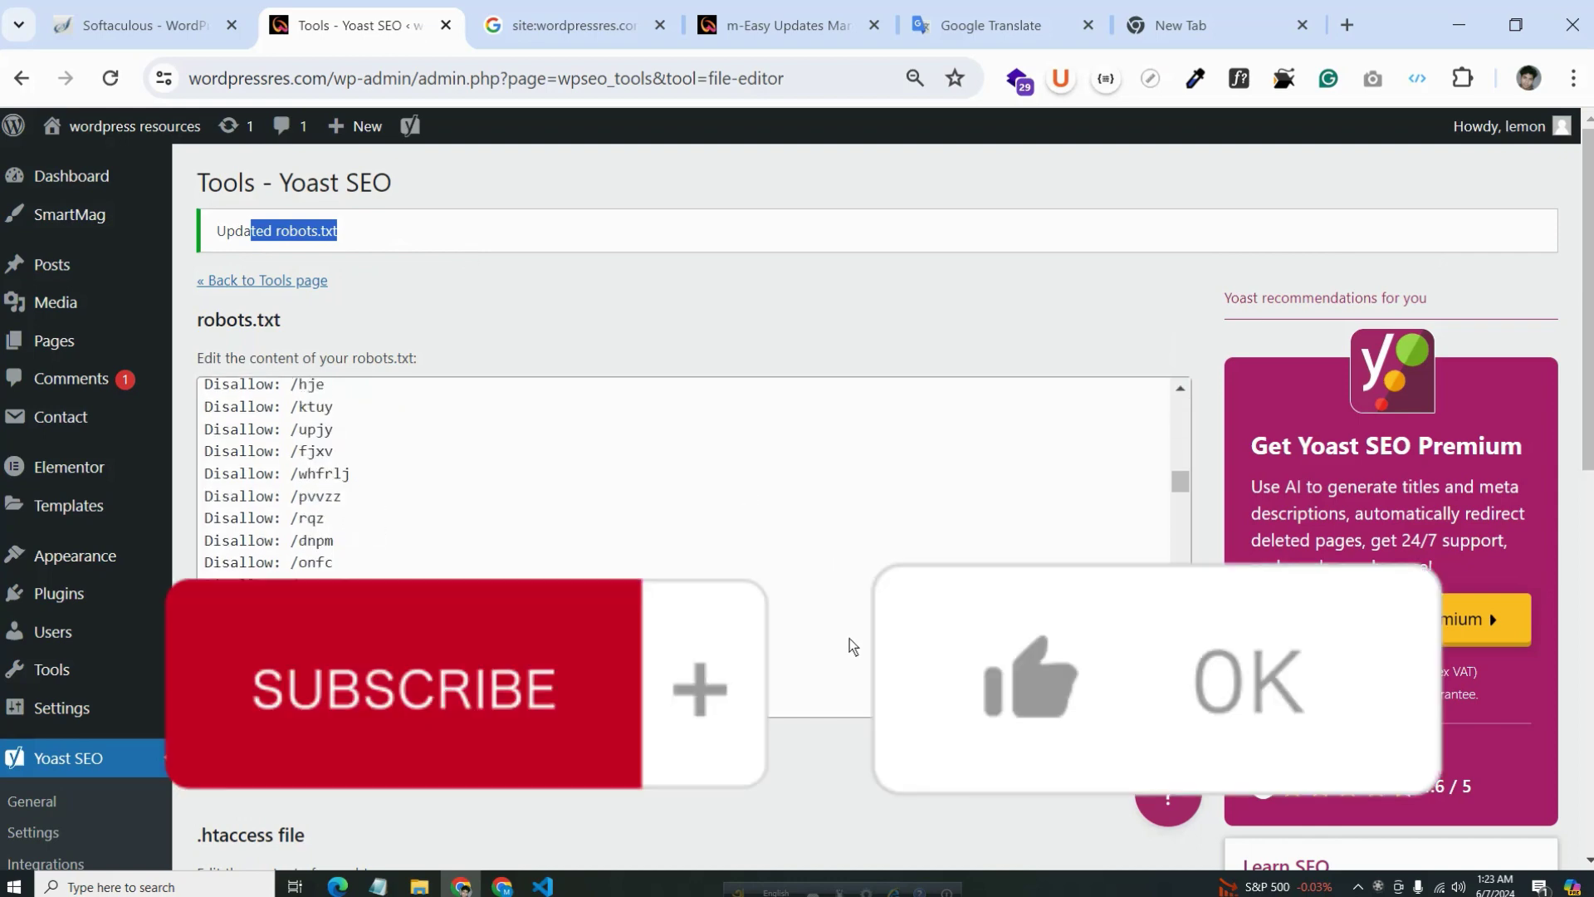
pyautogui.scroll(5, 854, 656)
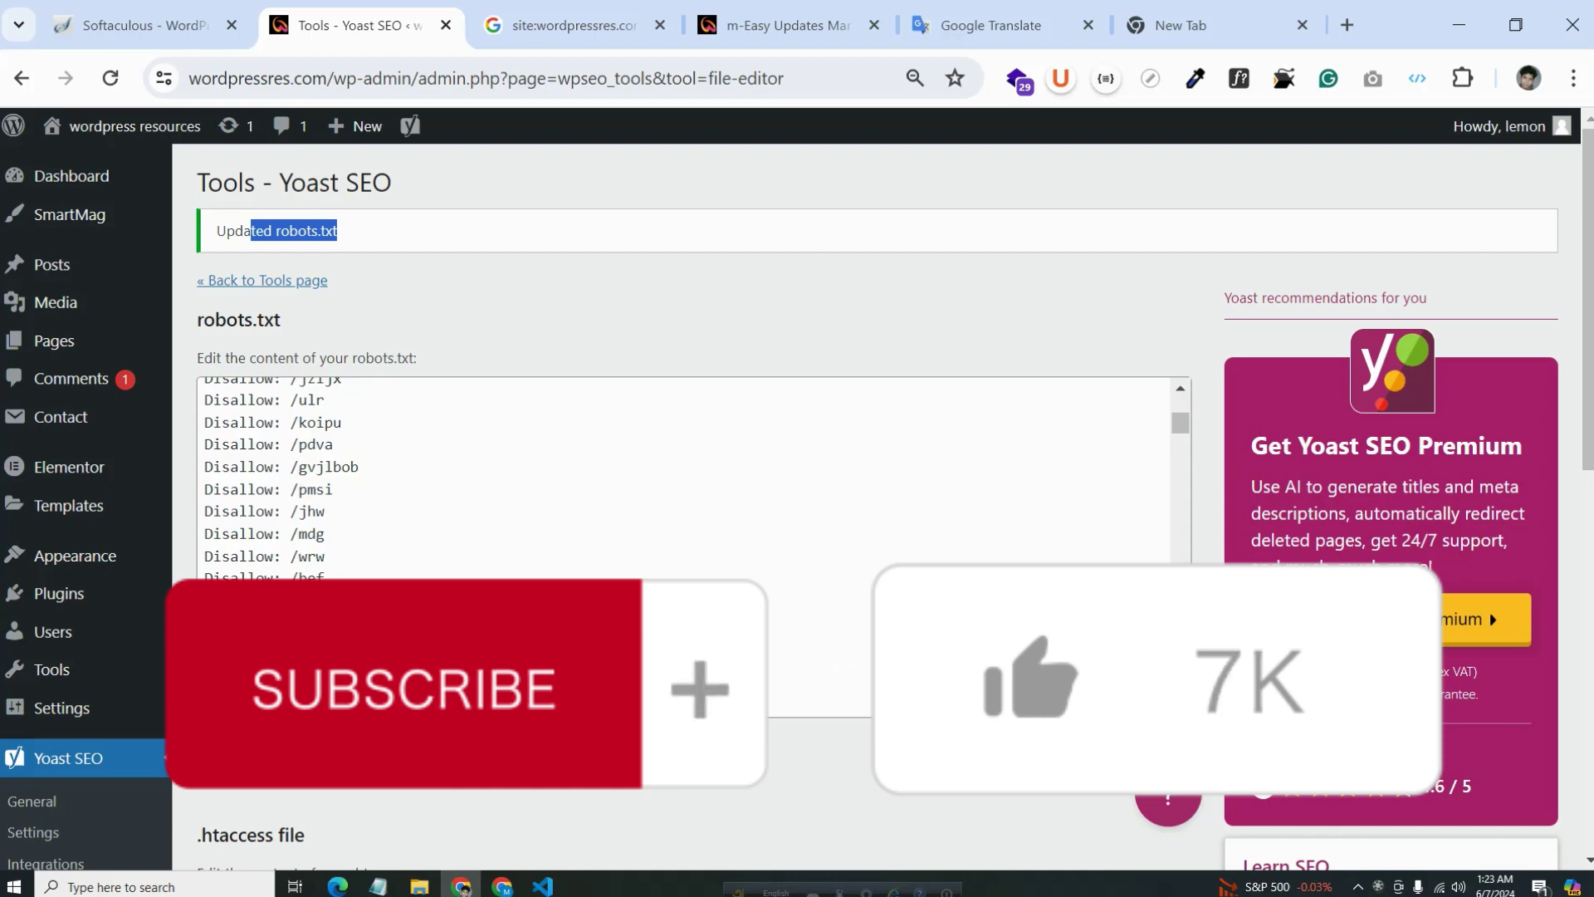
pyautogui.click(573, 25)
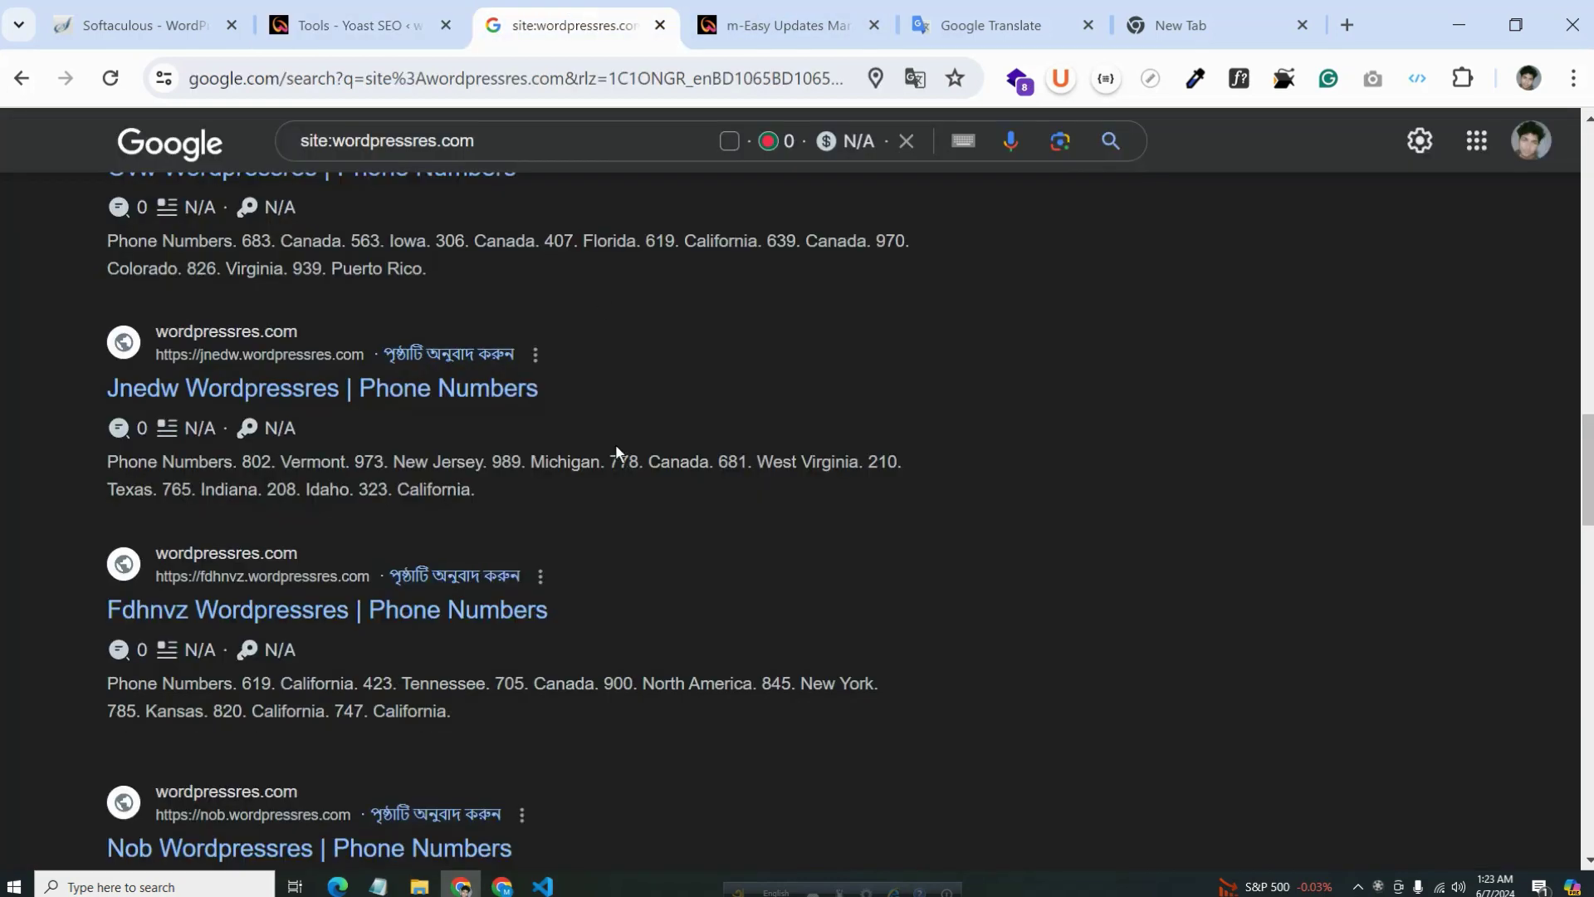
pyautogui.scroll(-10, 656, 481)
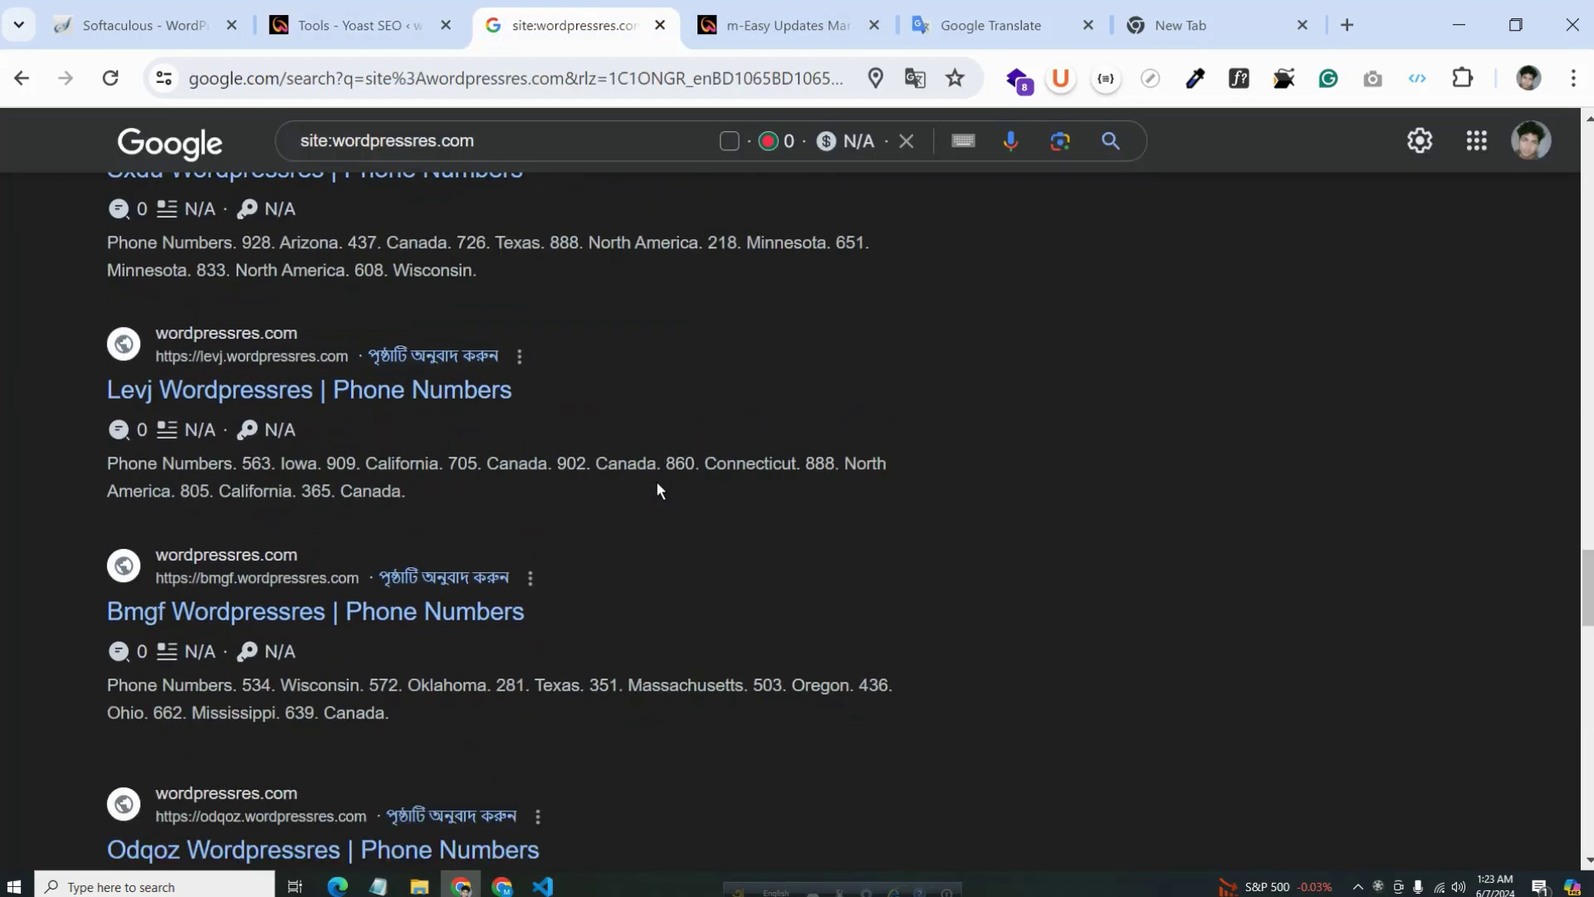